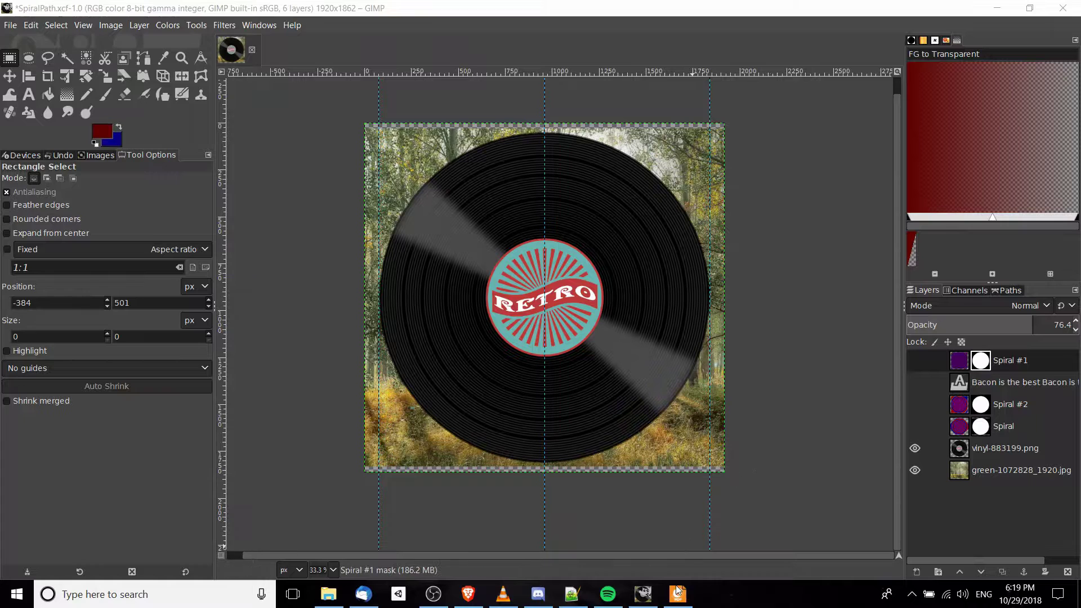
pyautogui.click(678, 593)
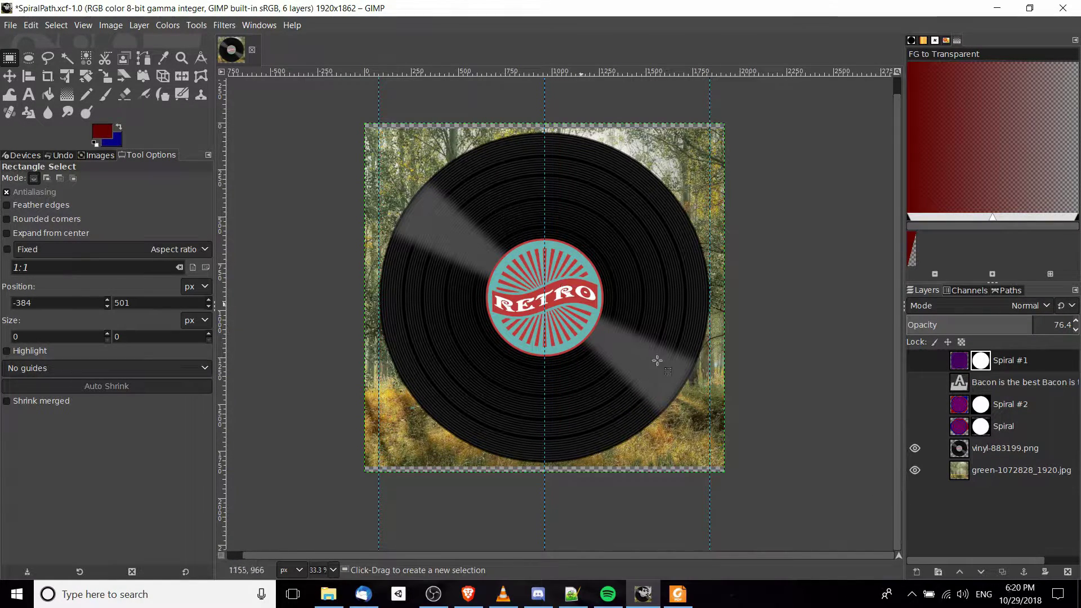
# Create a new transparent layer named Spiral, 1920 x 1862 px, above the existing layers.
pyautogui.click(916, 572)
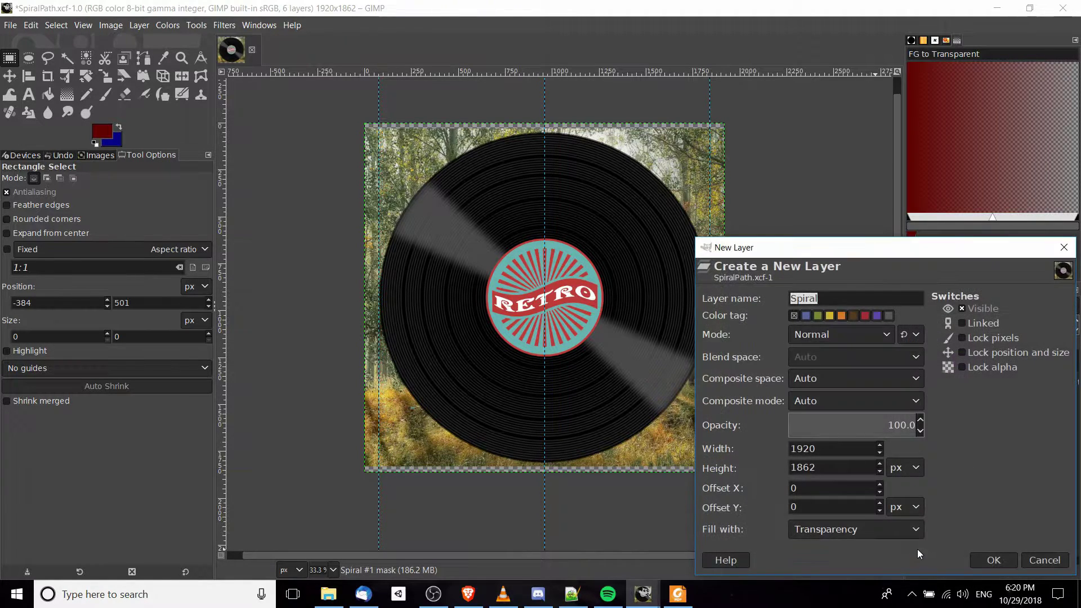
pyautogui.click(992, 559)
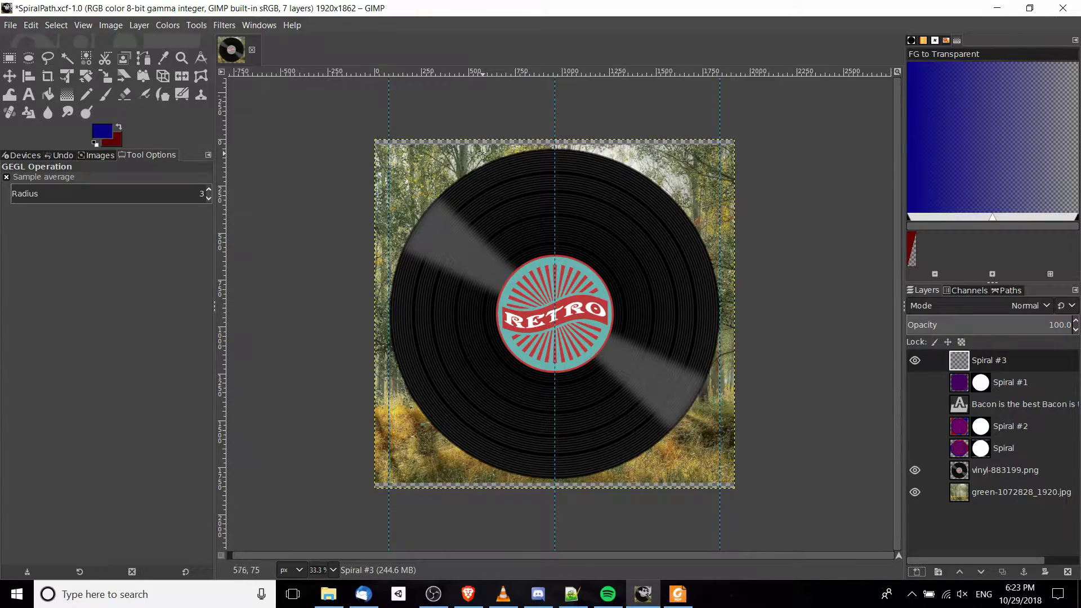
# Add a horizontal guide at position 50 px, near the top edge of the vinyl record.
pyautogui.scroll(2, 435, 154)
pyautogui.moveTo(881, 444); pyautogui.dragTo(838, 356)
pyautogui.scroll(-1, 839, 356)
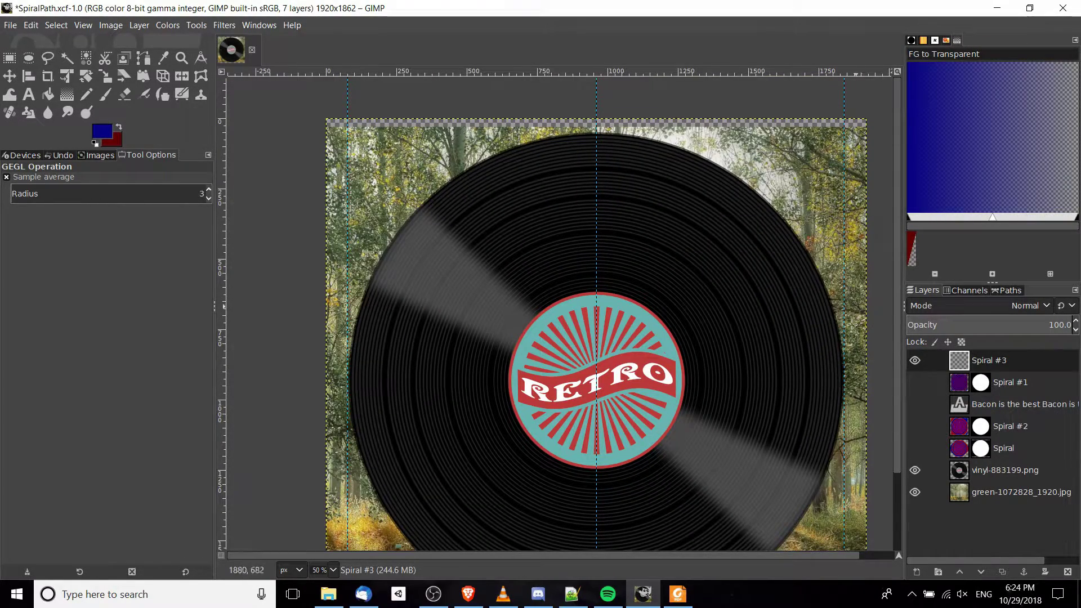
pyautogui.moveTo(702, 306); pyautogui.dragTo(610, 235)
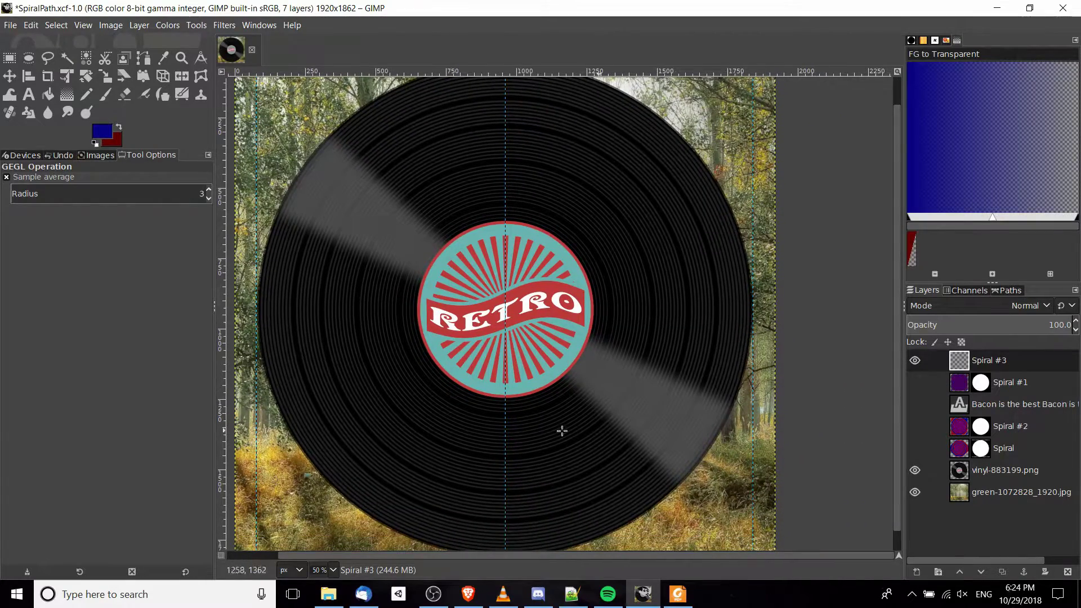
pyautogui.scroll(3, 697, 390)
pyautogui.hscroll(-4, 697, 389)
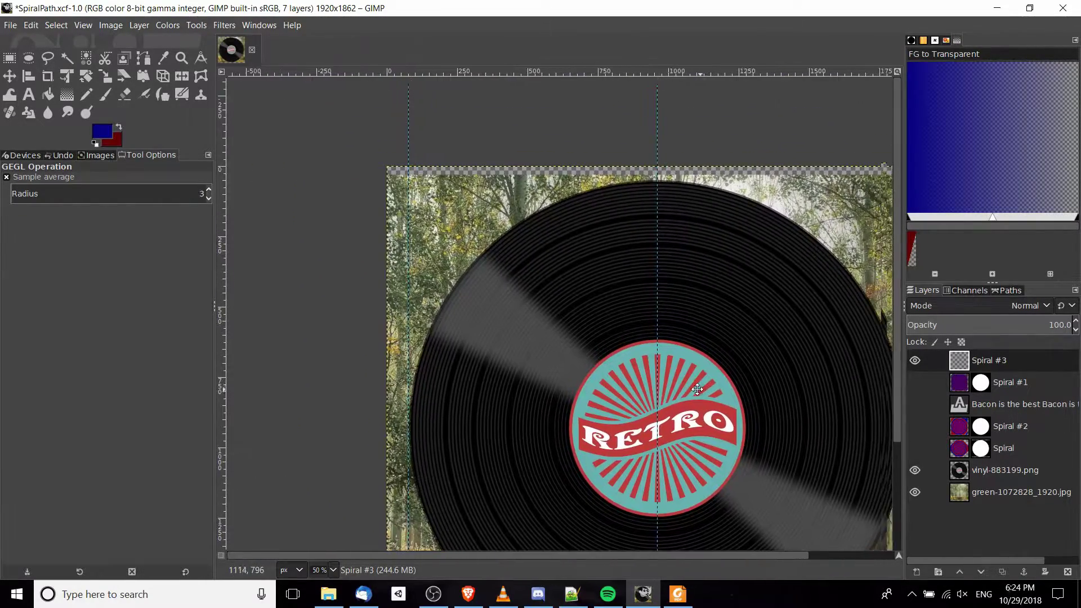
pyautogui.hscroll(2, 697, 389)
pyautogui.scroll(1, 697, 390)
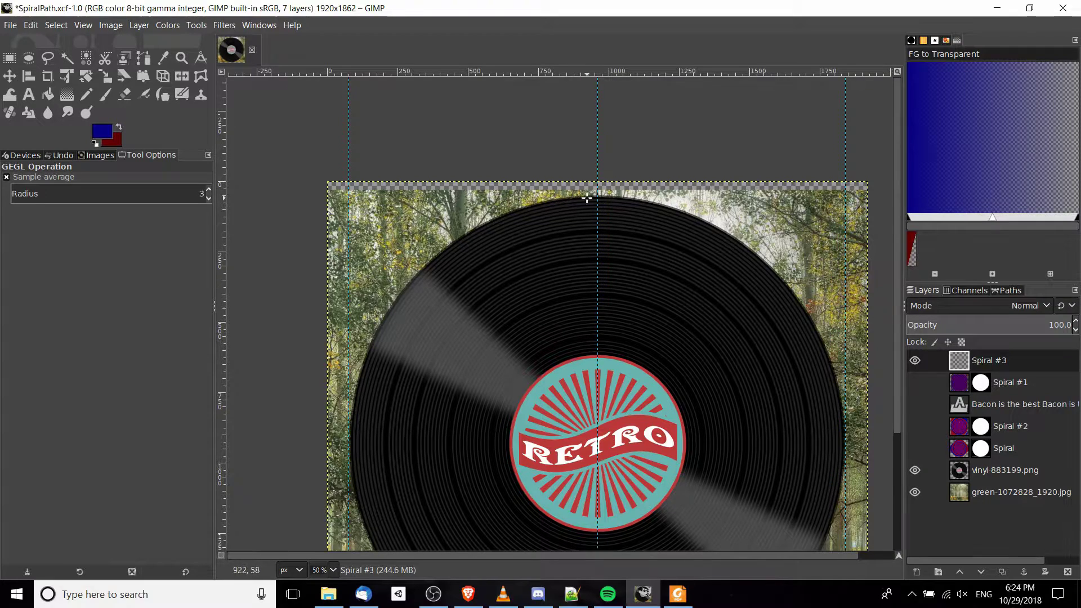
pyautogui.click(106, 25)
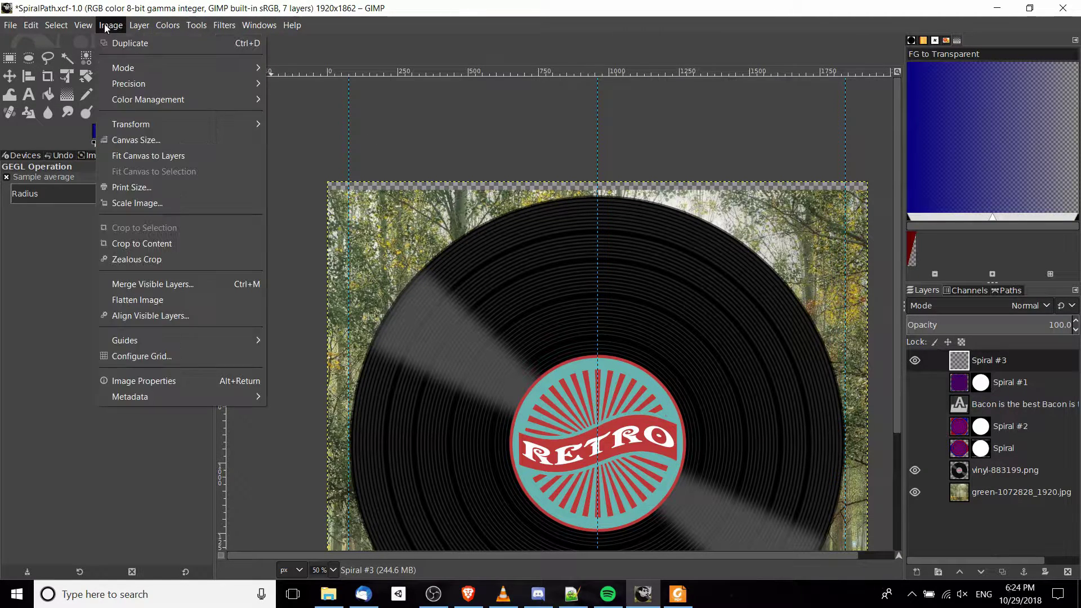
pyautogui.moveTo(159, 338)
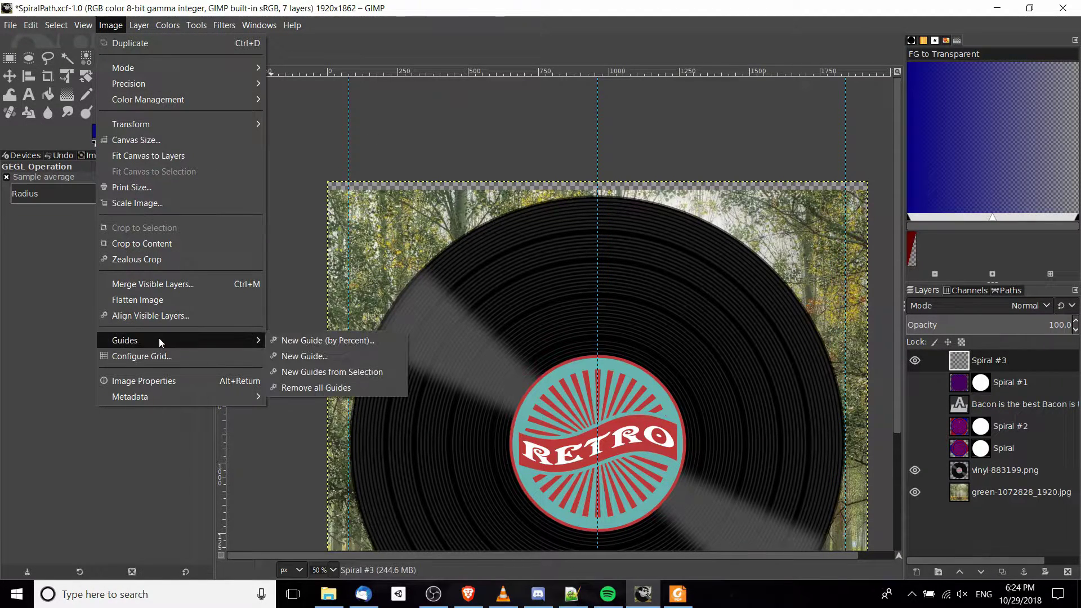
pyautogui.click(314, 357)
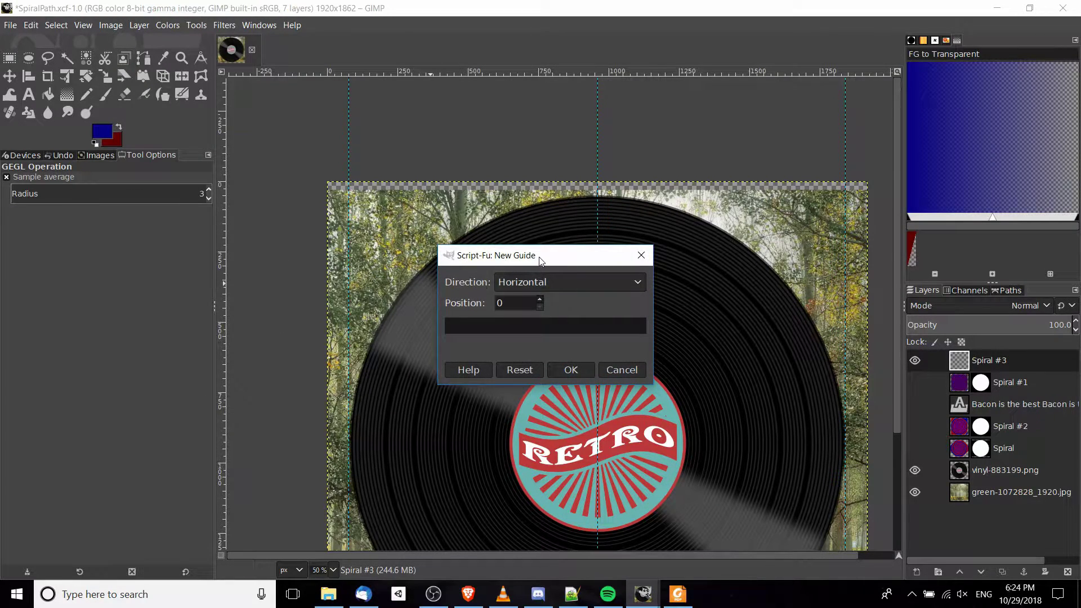
pyautogui.moveTo(540, 261); pyautogui.dragTo(474, 381)
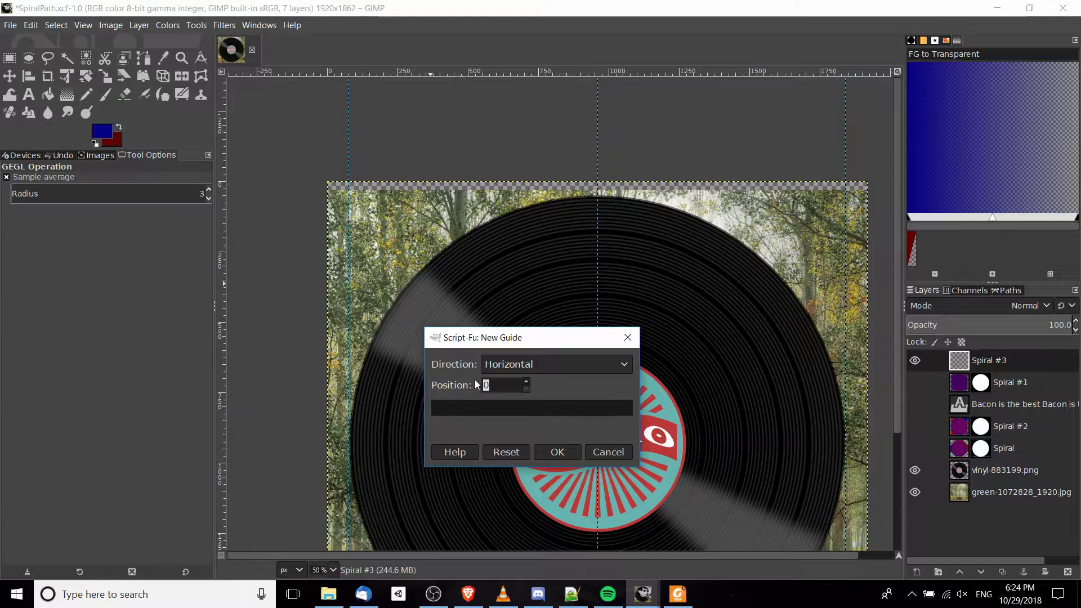
pyautogui.write('50')
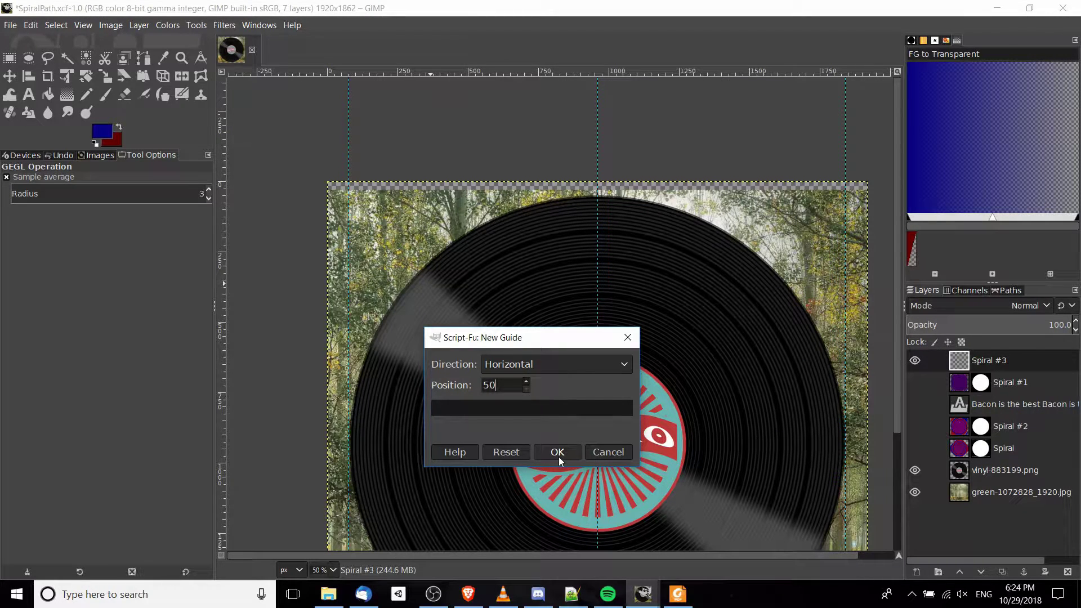
pyautogui.click(558, 454)
pyautogui.press('2')
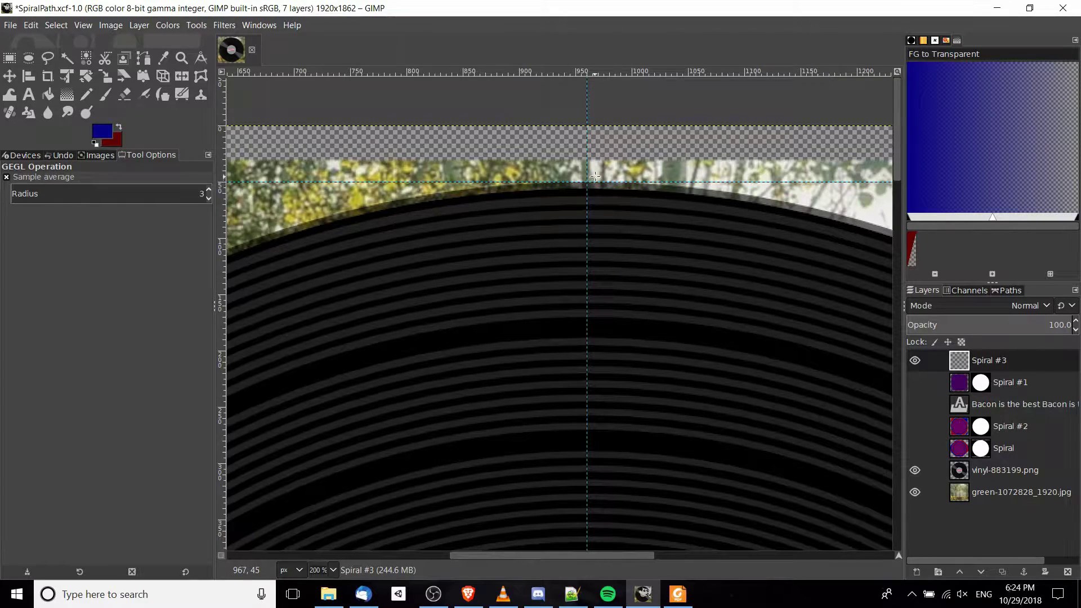
# Add a second horizontal guide at position 1800 px, near the bottom edge of the vinyl record.
pyautogui.press('1')
pyautogui.hotkey('shift', '2')
pyautogui.scroll(-3, 640, 368)
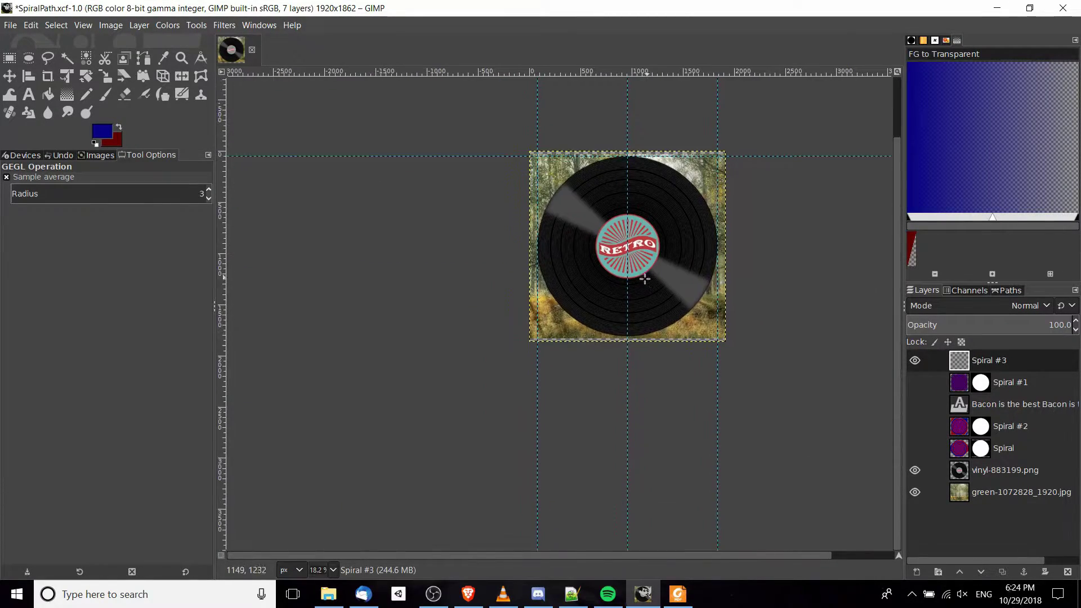
pyautogui.scroll(6, 493, 324)
pyautogui.hscroll(-5, 801, 319)
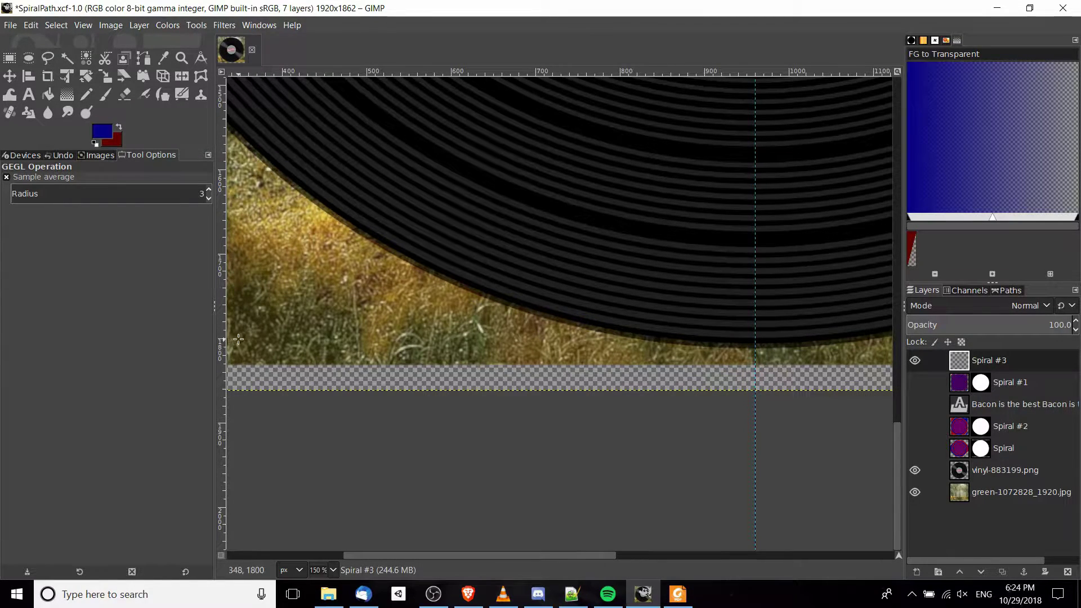
pyautogui.click(110, 25)
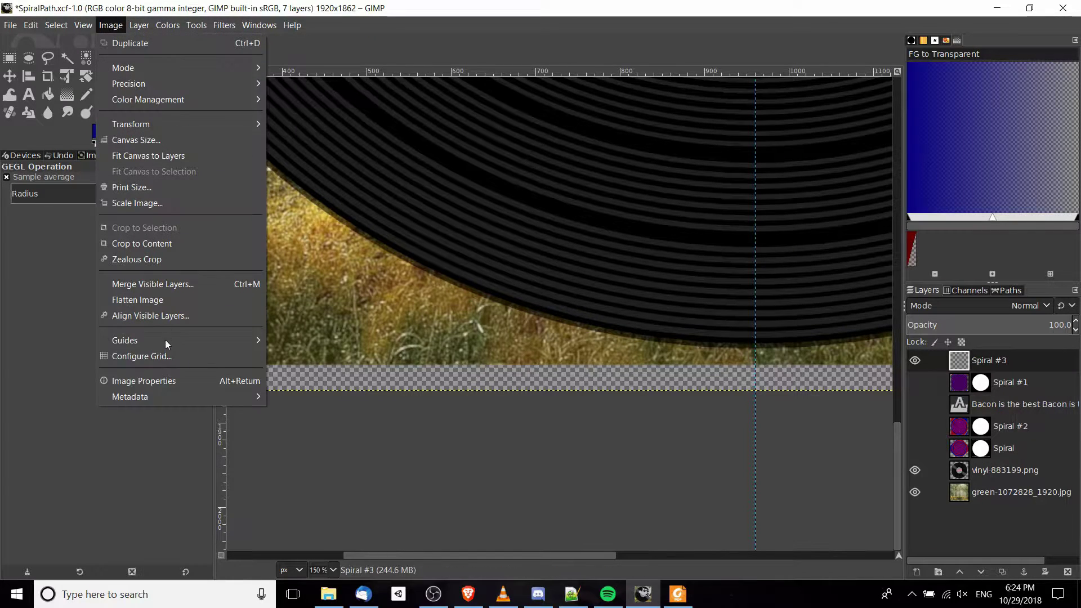
pyautogui.moveTo(165, 341)
pyautogui.click(323, 356)
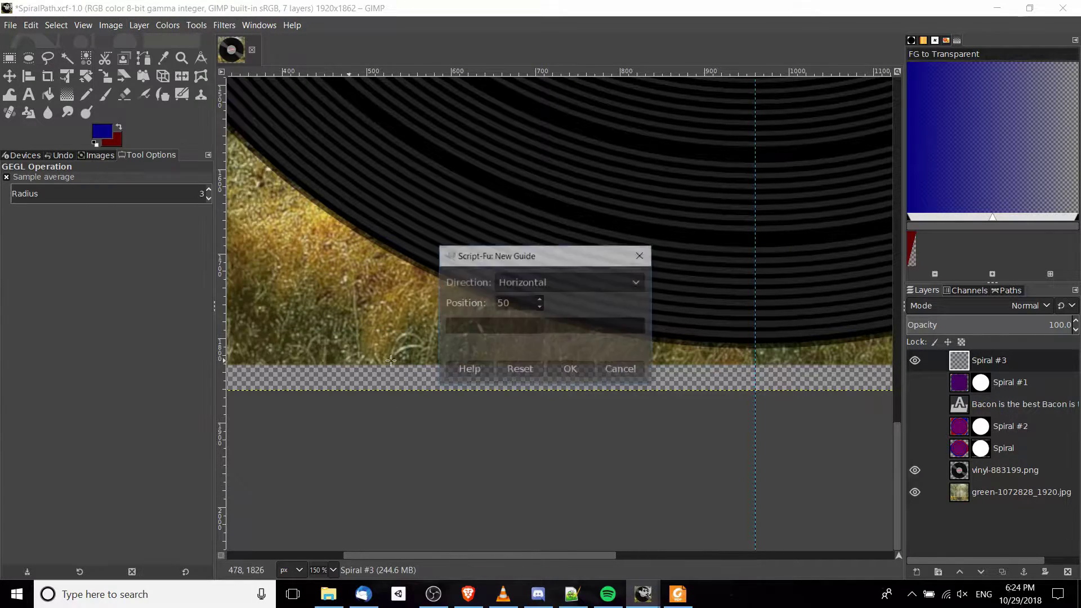
pyautogui.write('180')
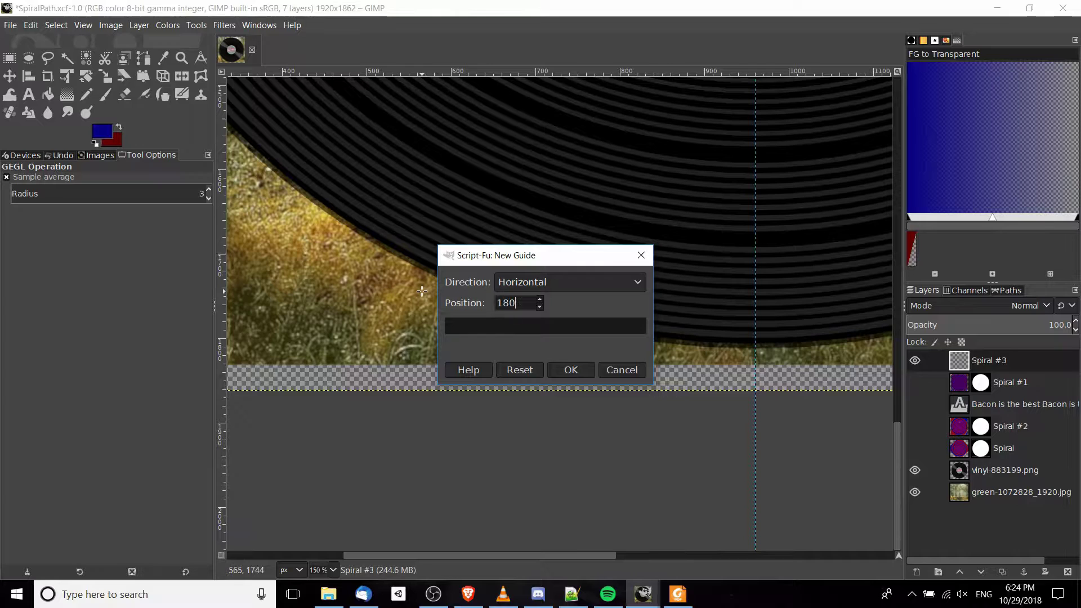
pyautogui.write('0')
pyautogui.press('Return')
# Move the lower horizontal guide down to about 1811 px, onto the record's bottom edge.
pyautogui.click(10, 76)
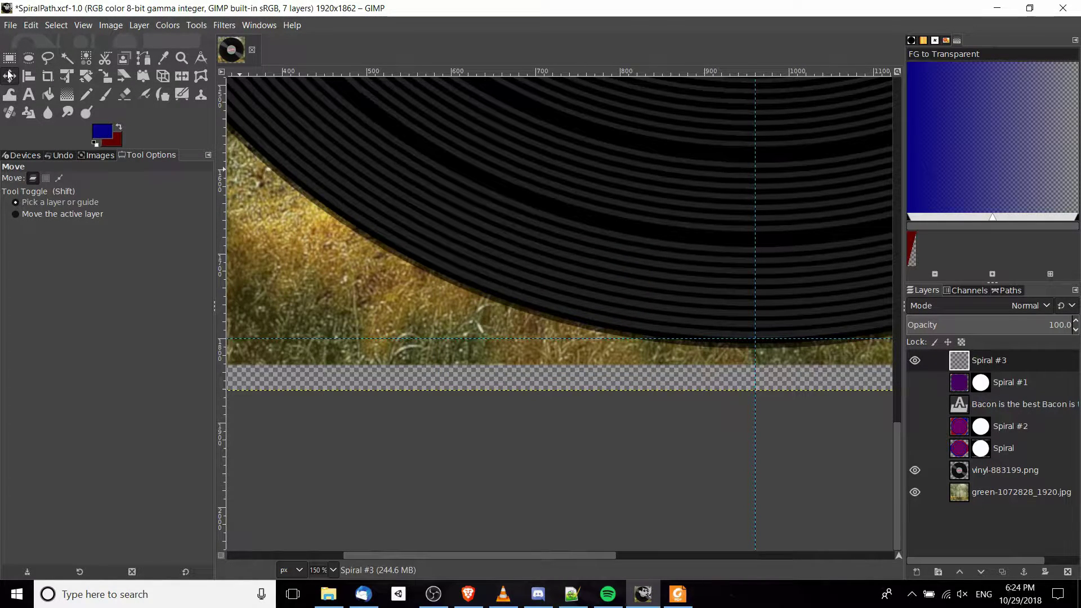
pyautogui.moveTo(714, 330); pyautogui.dragTo(640, 322)
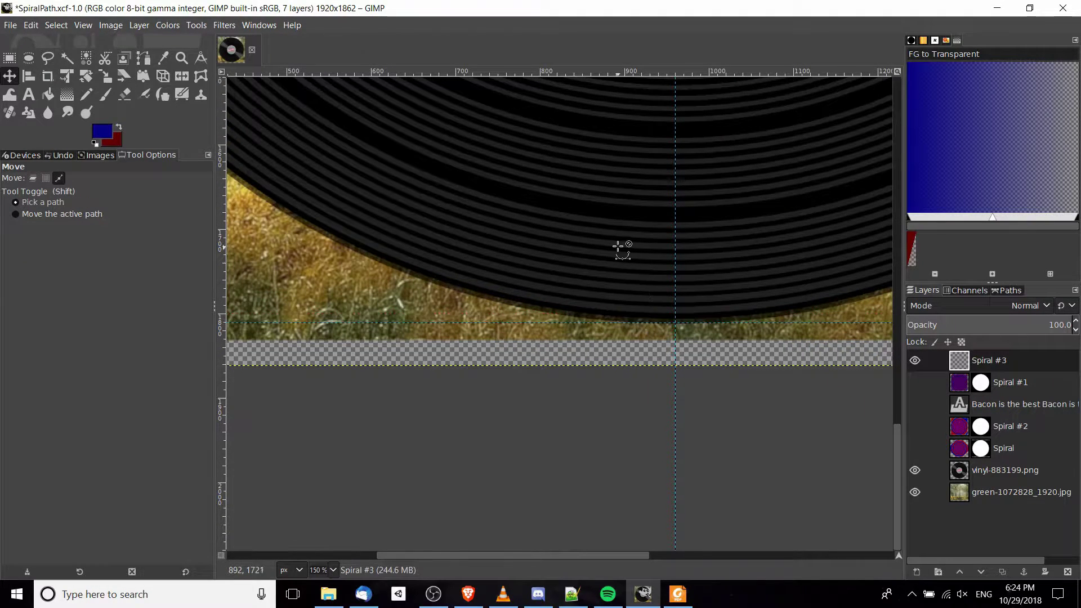
pyautogui.scroll(-5, 622, 249)
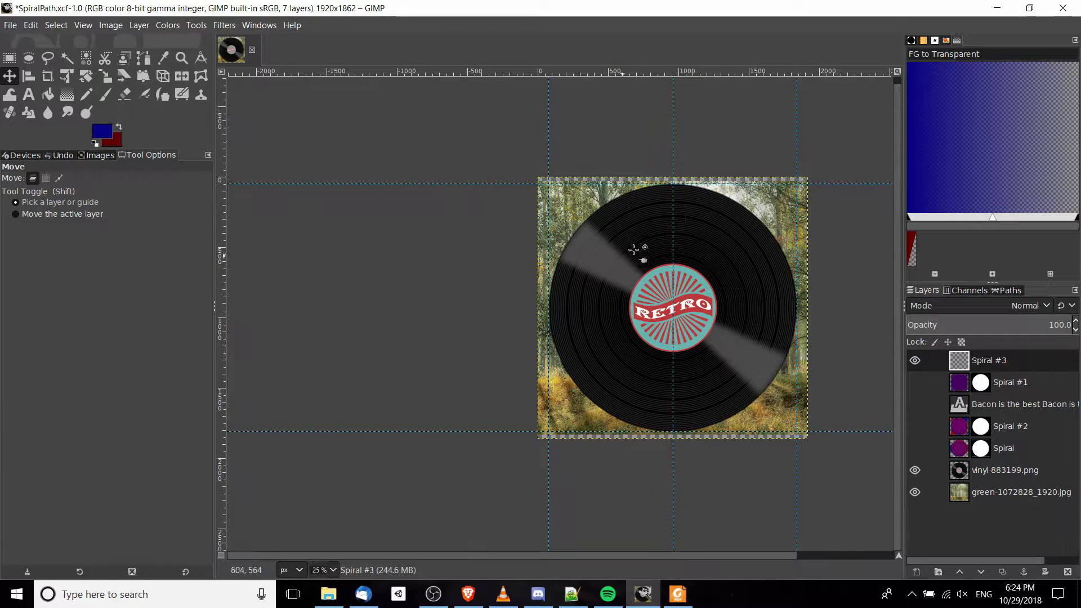
# Select the record's left half between the guides, 883 x 1761 px at 77, 50, and fill it with the dark blue foreground color.
pyautogui.click(9, 58)
pyautogui.scroll(2, 656, 241)
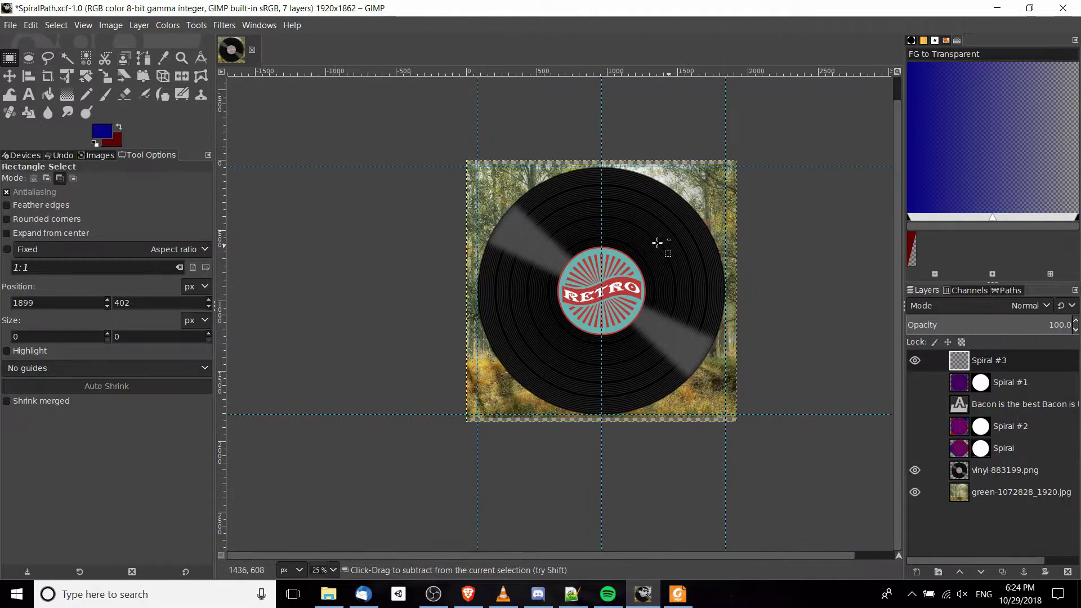
pyautogui.click(83, 25)
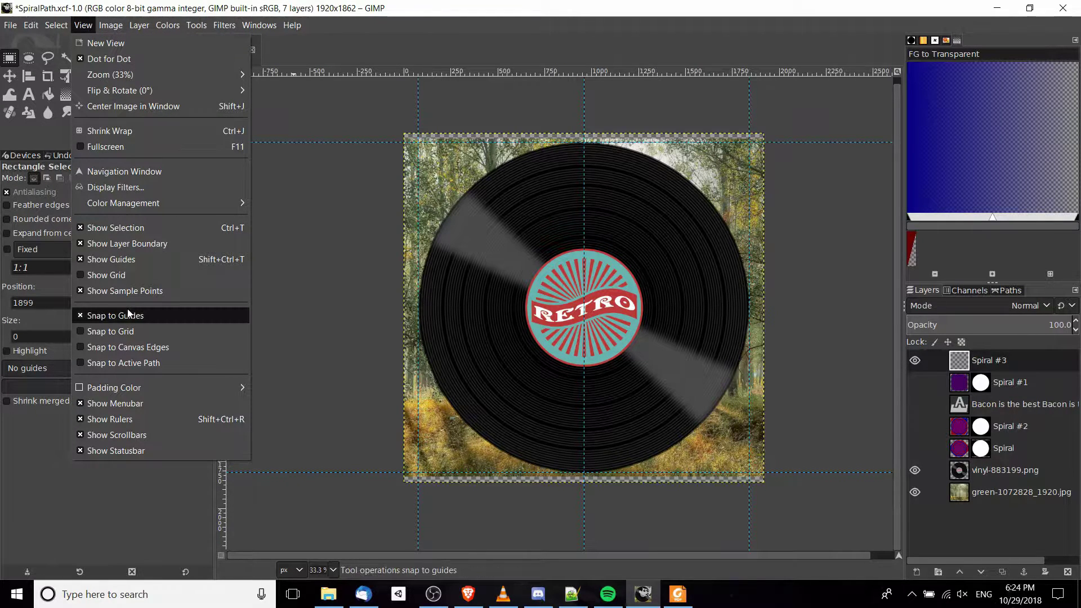
pyautogui.click(82, 26)
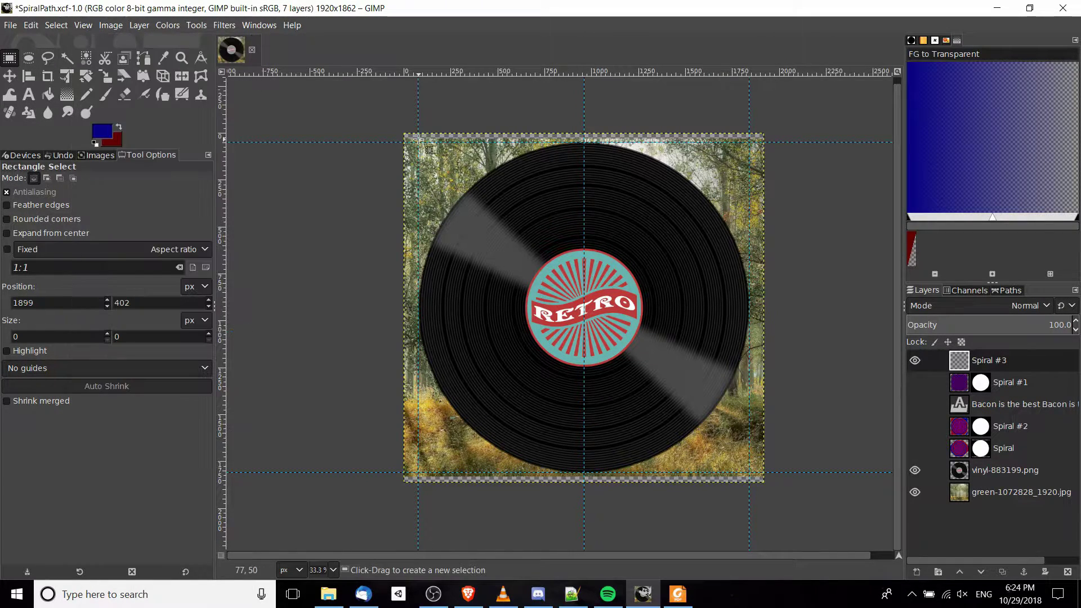
pyautogui.moveTo(417, 142); pyautogui.dragTo(583, 472)
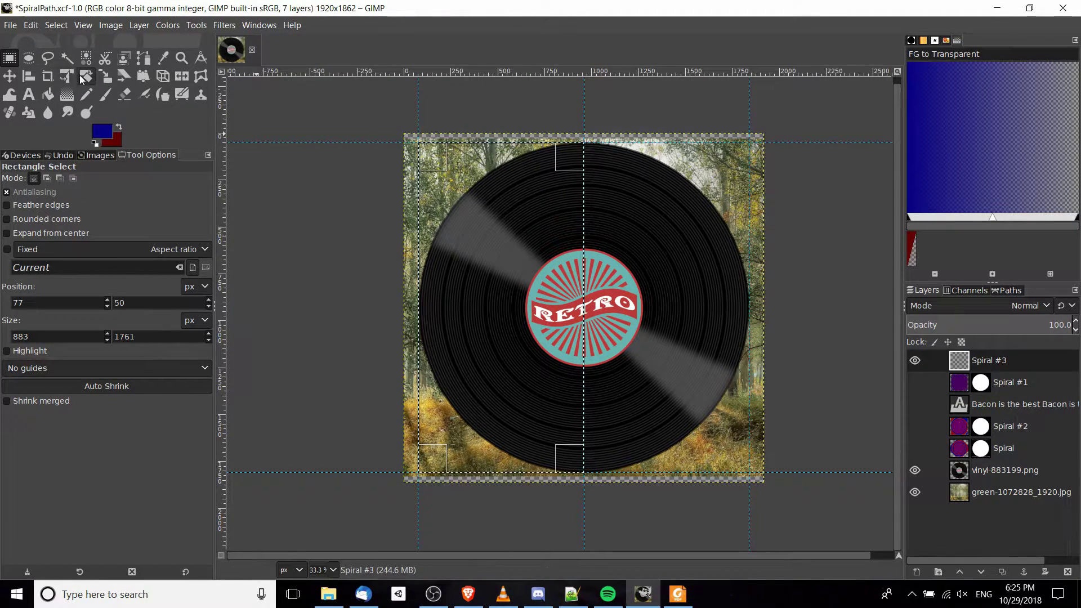
pyautogui.click(50, 94)
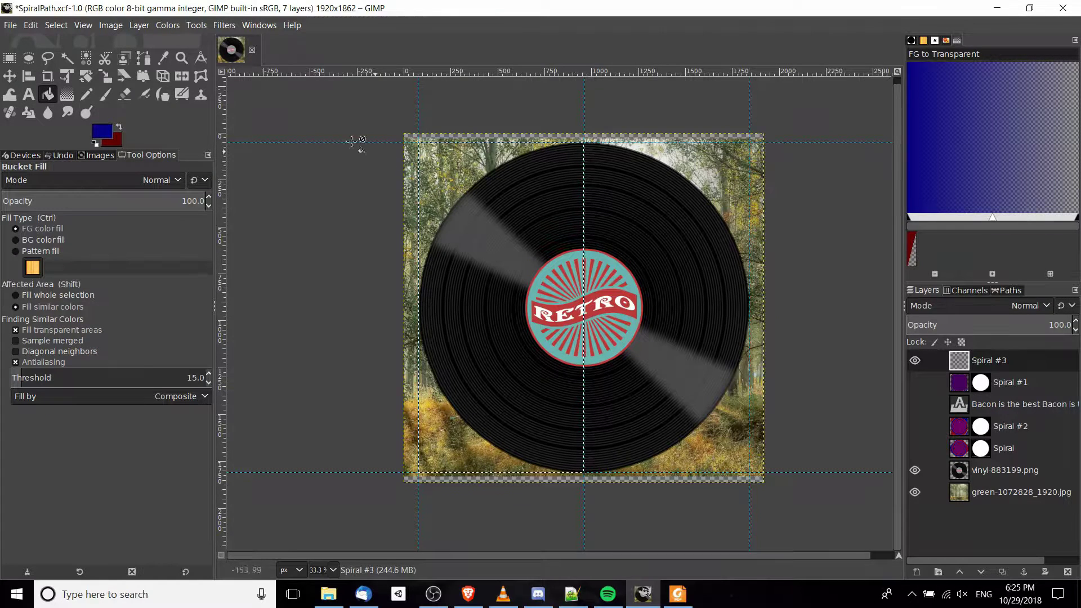
pyautogui.click(555, 254)
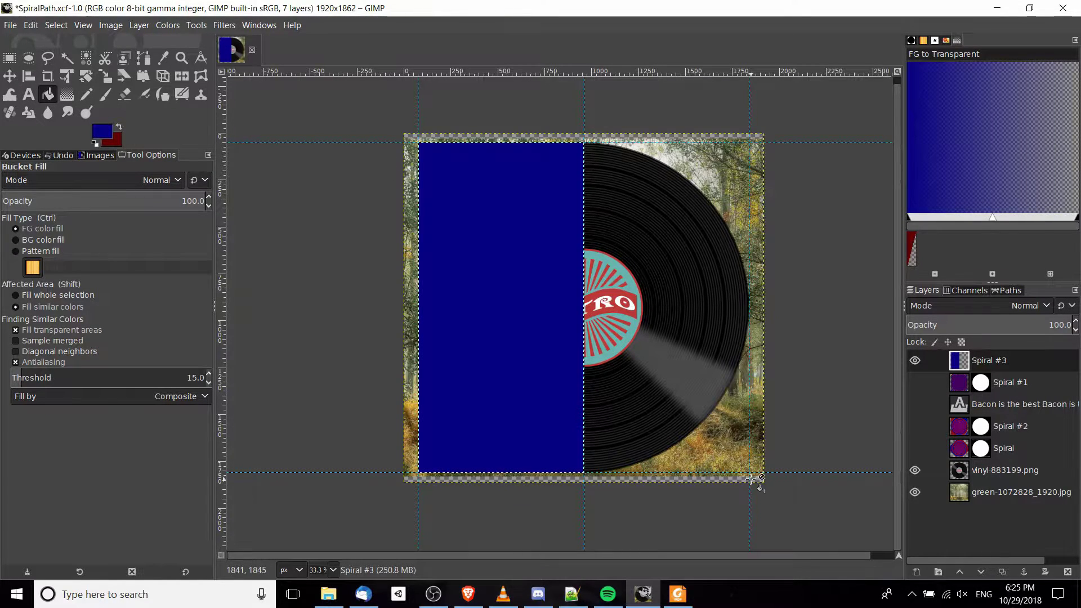
# Select the record's right half between the guides and fill it with dark red after swapping the foreground and background colors.
pyautogui.click(9, 58)
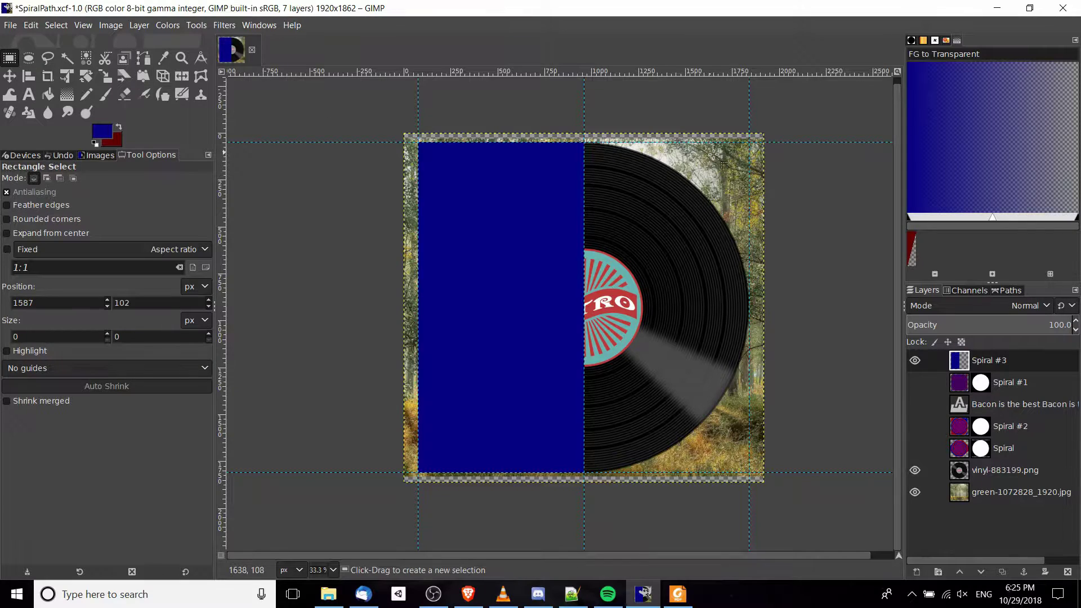
pyautogui.moveTo(713, 154); pyautogui.dragTo(612, 158)
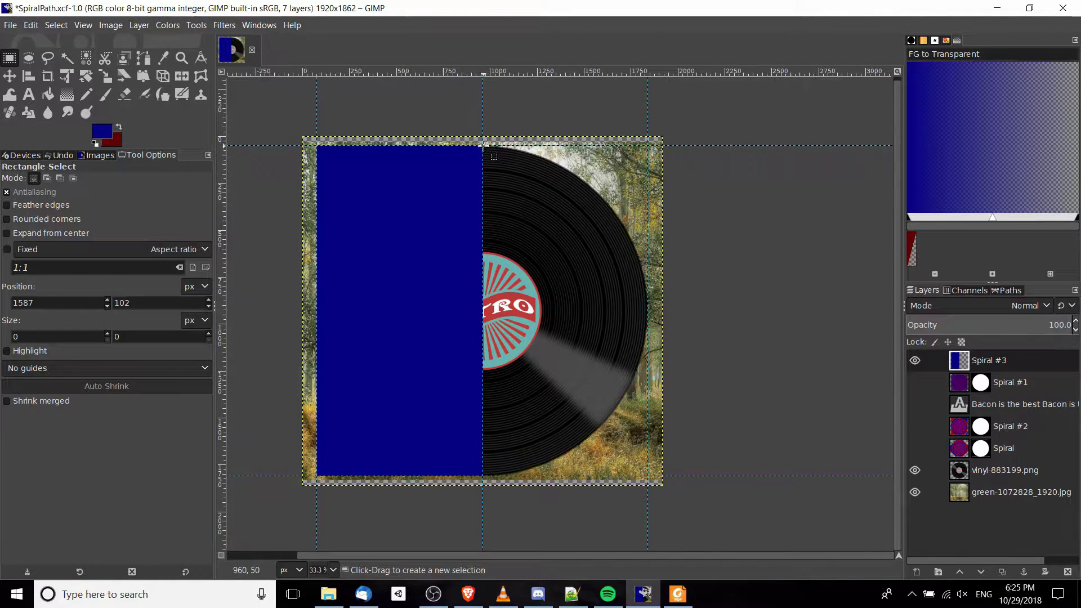
pyautogui.moveTo(483, 145); pyautogui.dragTo(648, 474)
pyautogui.click(48, 94)
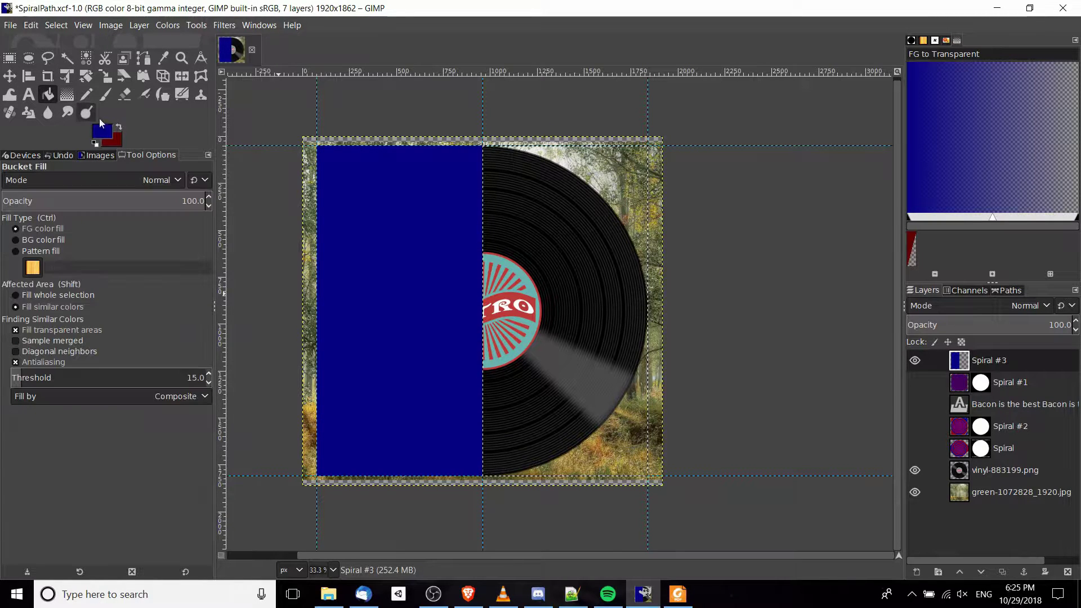
pyautogui.click(118, 126)
pyautogui.click(575, 219)
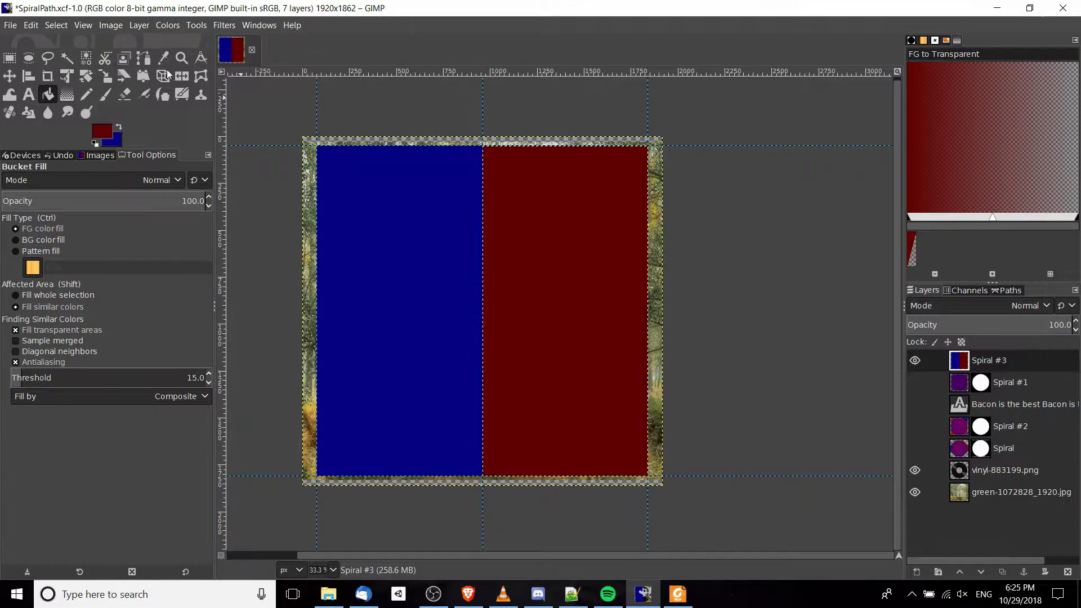
# Clear the rectangular selection and select the blue and red area of the top layer with Alpha to Selection.
pyautogui.click(9, 58)
pyautogui.click(768, 207)
pyautogui.moveTo(615, 207); pyautogui.dragTo(640, 188)
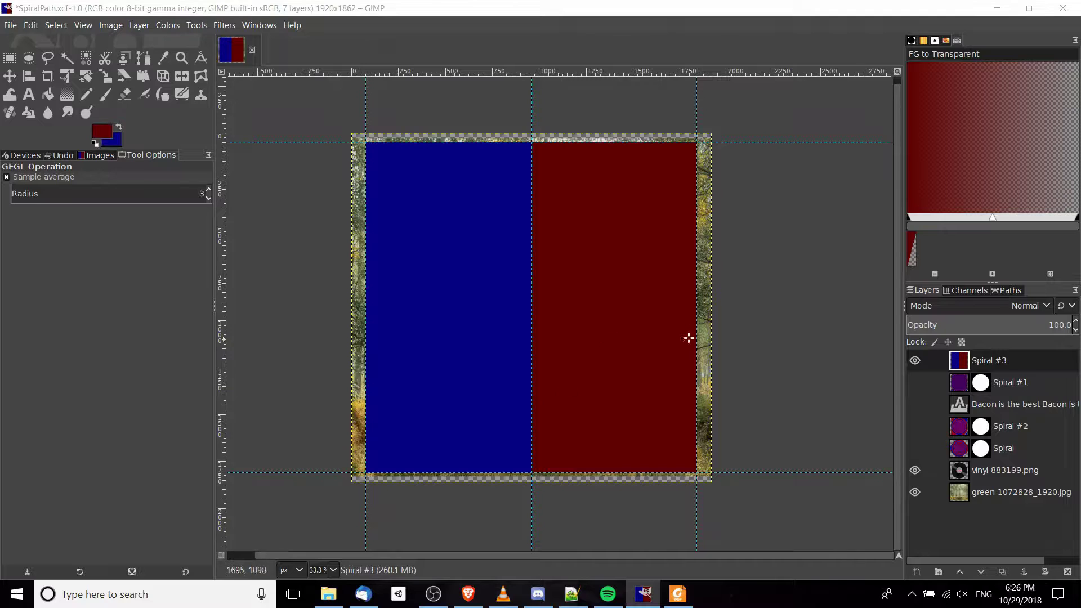
pyautogui.rightClick(1042, 366)
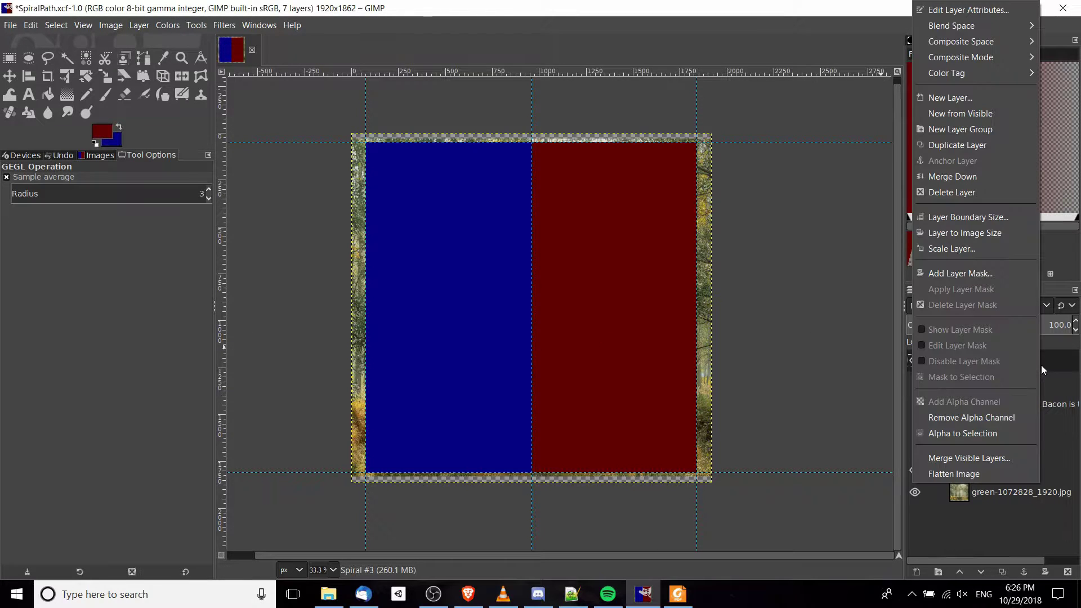
pyautogui.click(1006, 434)
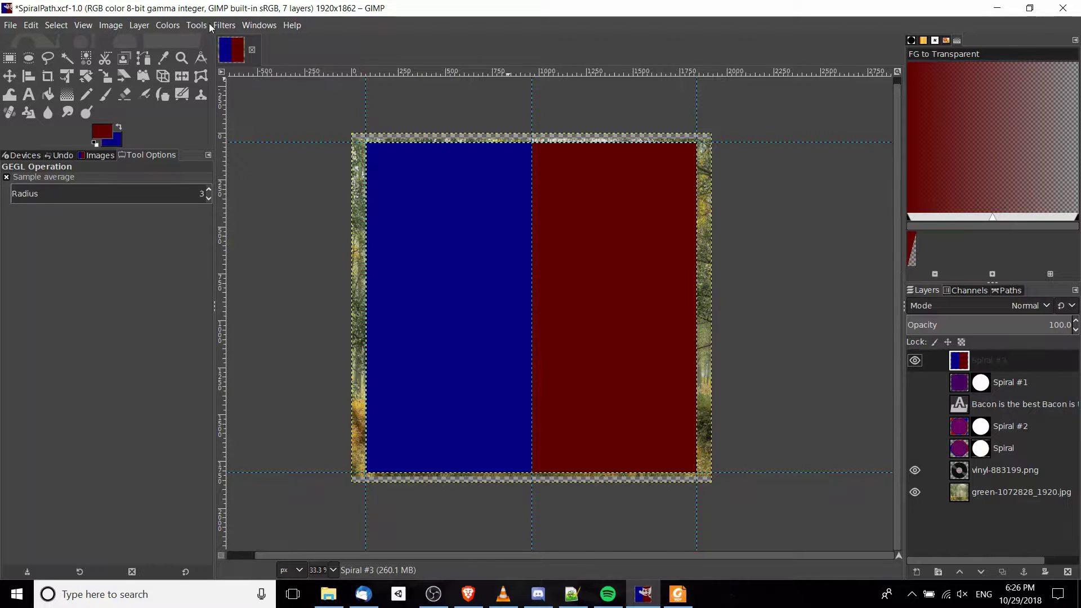
# Start the Whirl and Pinch filter with Whirl at 6000, and view the record lyrics PDF in Foxit Reader for comparison.
pyautogui.click(224, 25)
pyautogui.moveTo(293, 145)
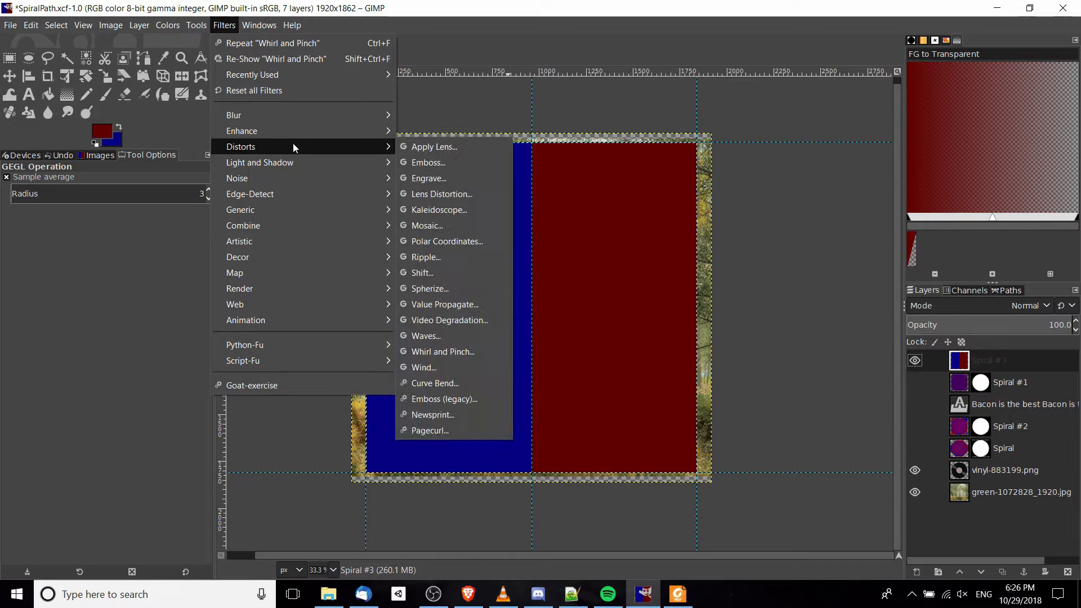
pyautogui.click(450, 352)
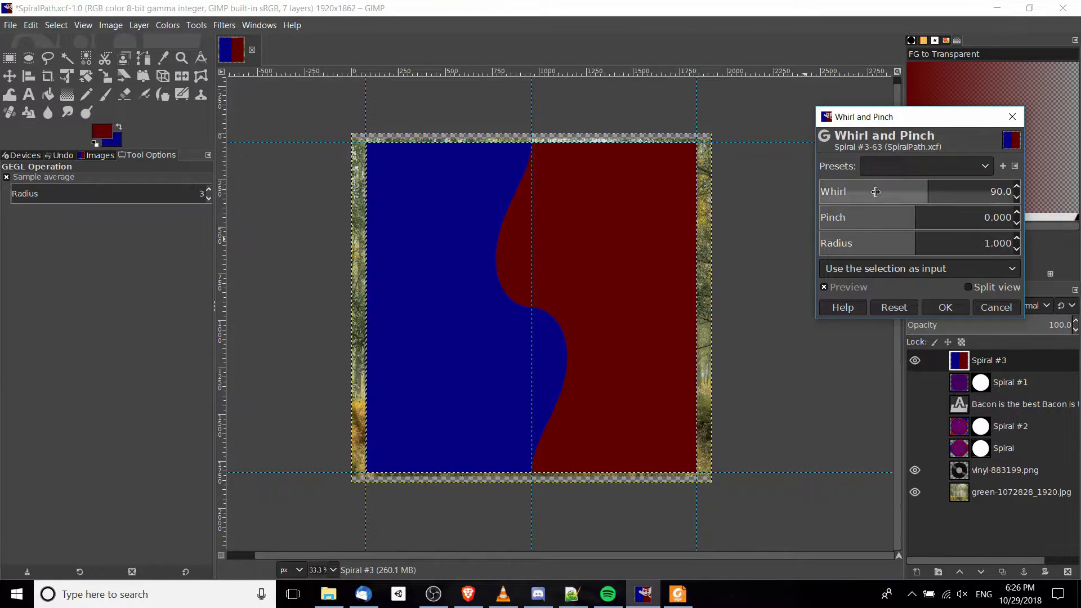
pyautogui.doubleClick(1002, 192)
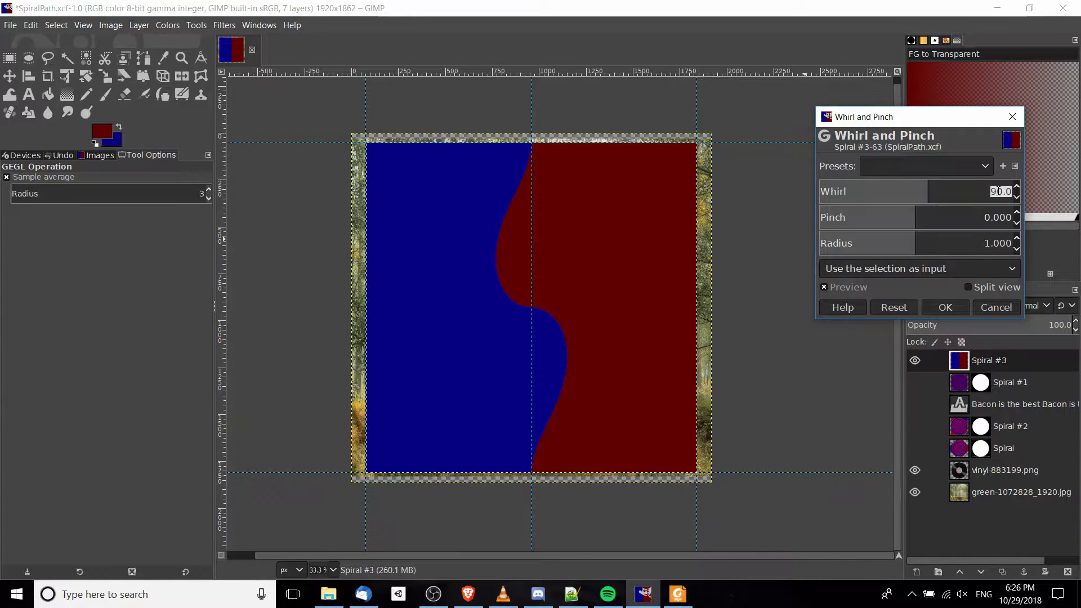
pyautogui.write('6000')
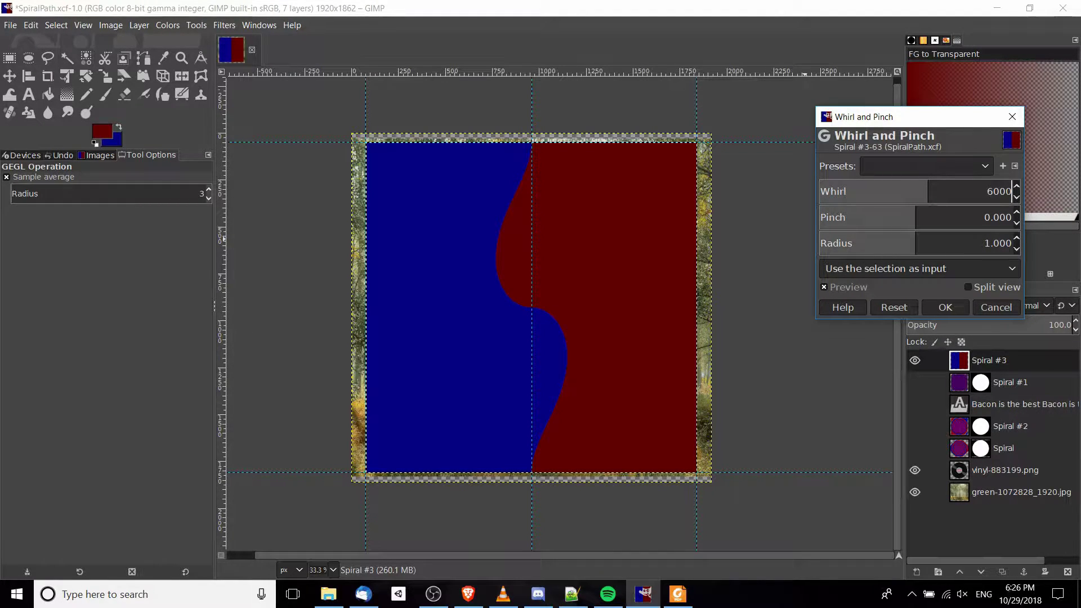
pyautogui.press('Tab')
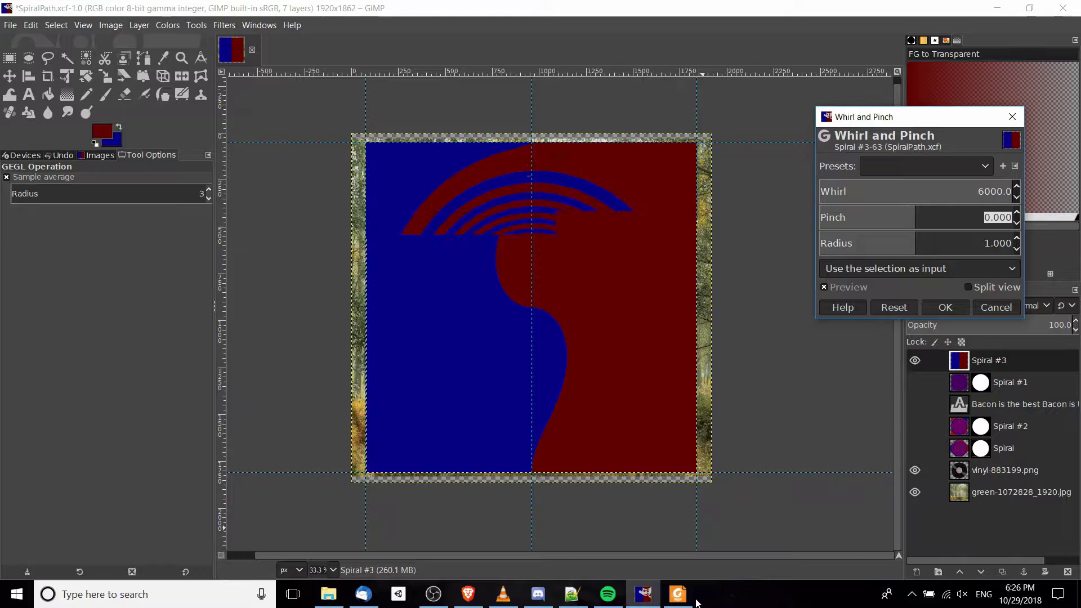
pyautogui.click(691, 603)
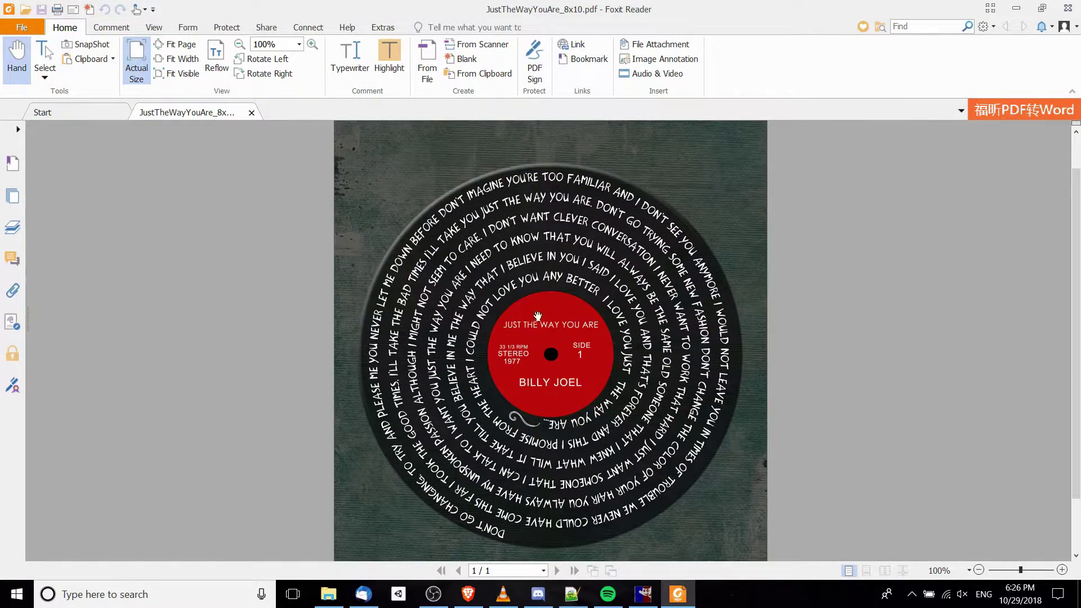
pyautogui.click(644, 594)
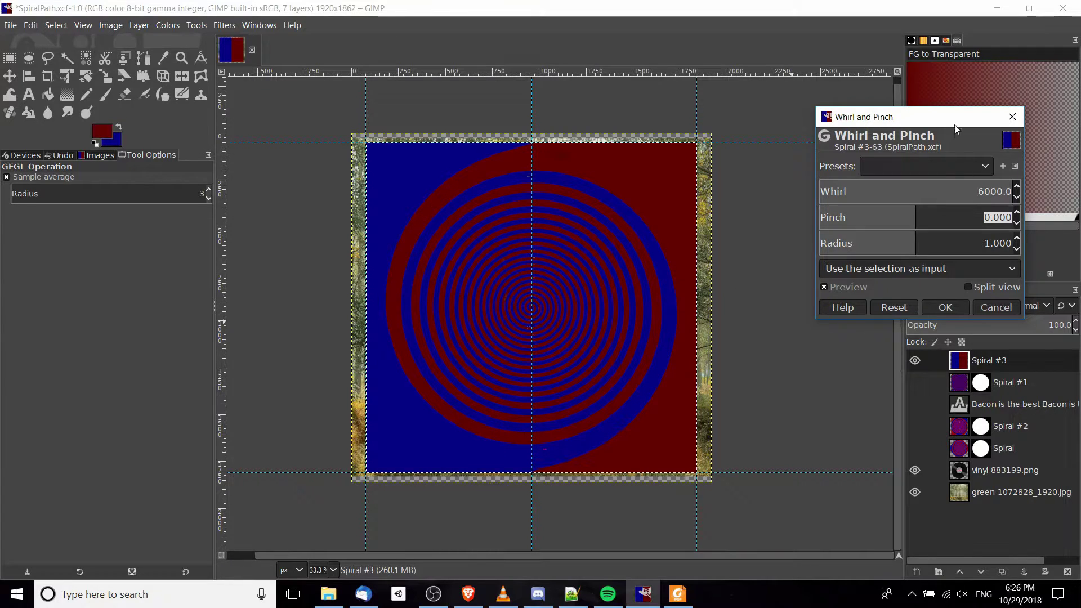
# Lower the opacity of the Spiral #3 layer to 70.1, moving the filter dialog out of the way.
pyautogui.moveTo(955, 119); pyautogui.dragTo(863, 51)
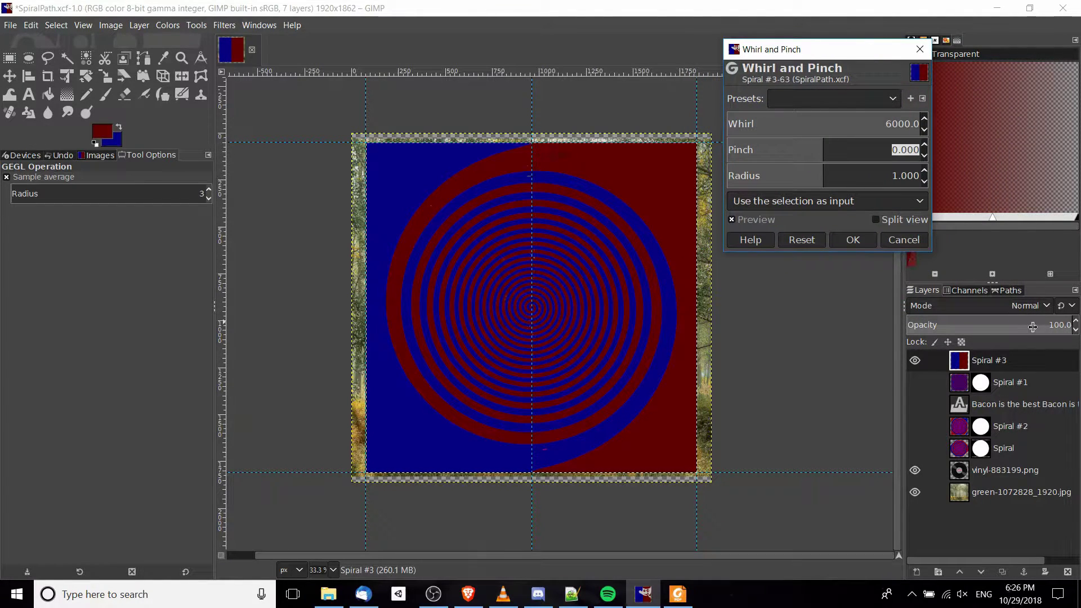
pyautogui.moveTo(1057, 325); pyautogui.dragTo(599, 310)
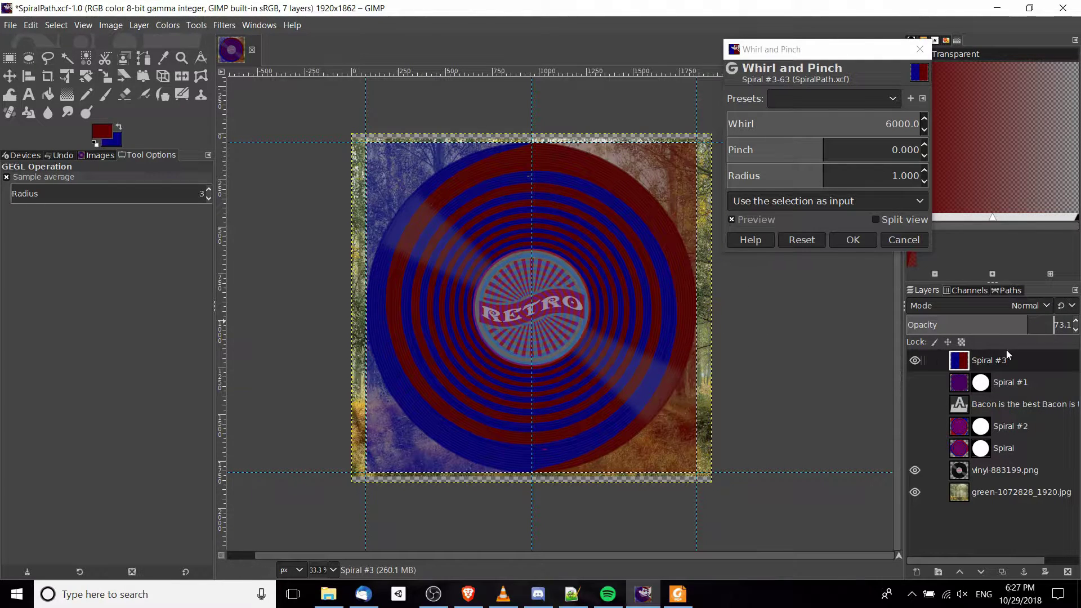
pyautogui.moveTo(1013, 326); pyautogui.dragTo(994, 326)
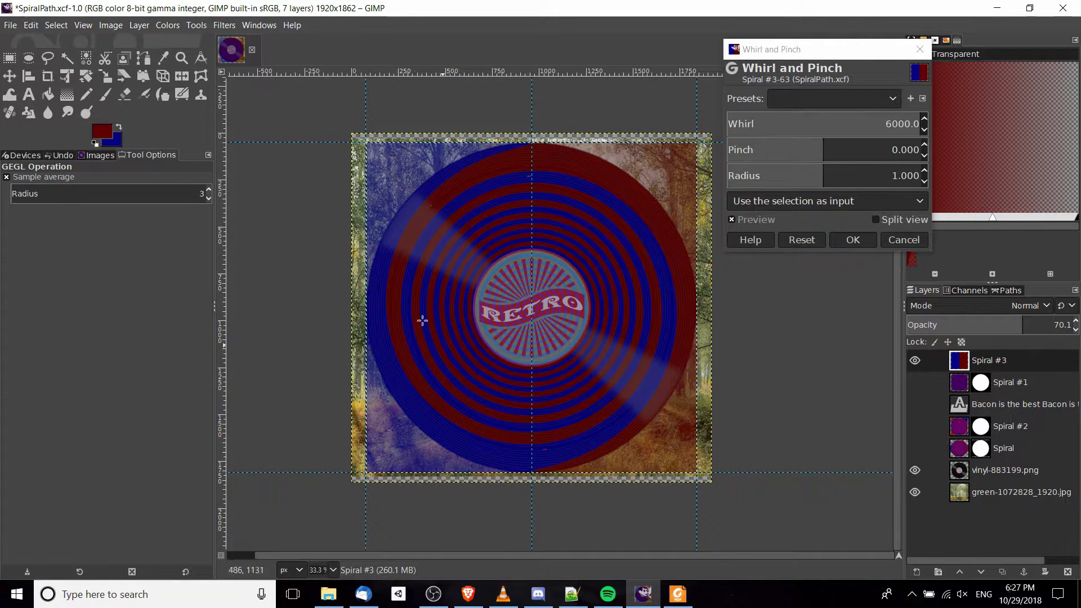
# Set the Whirl and Pinch radius to 2 and apply the filter.
pyautogui.click(801, 186)
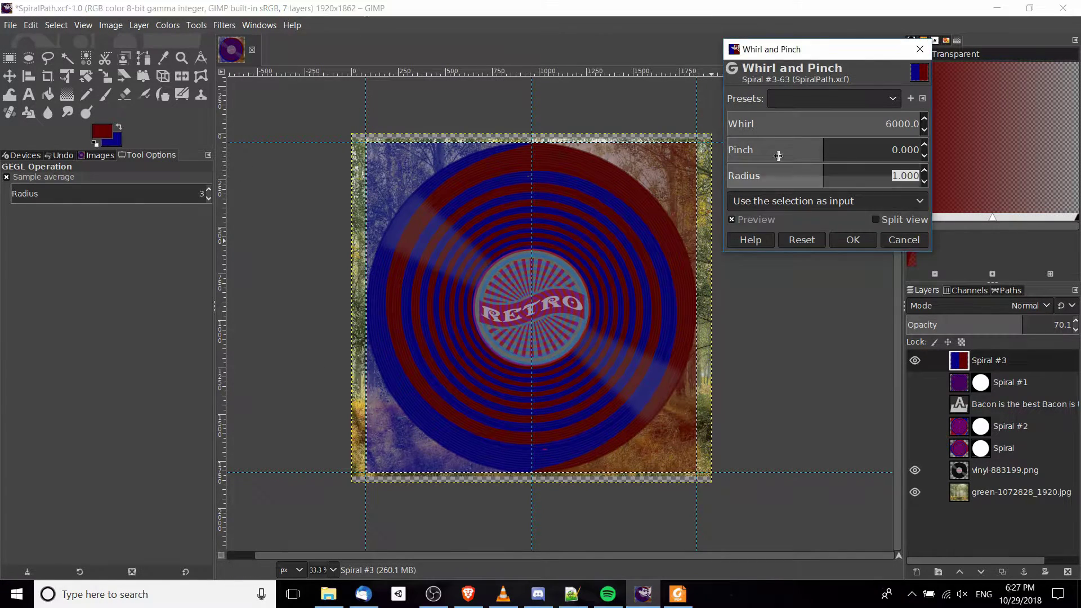
pyautogui.write('2')
pyautogui.press('Return')
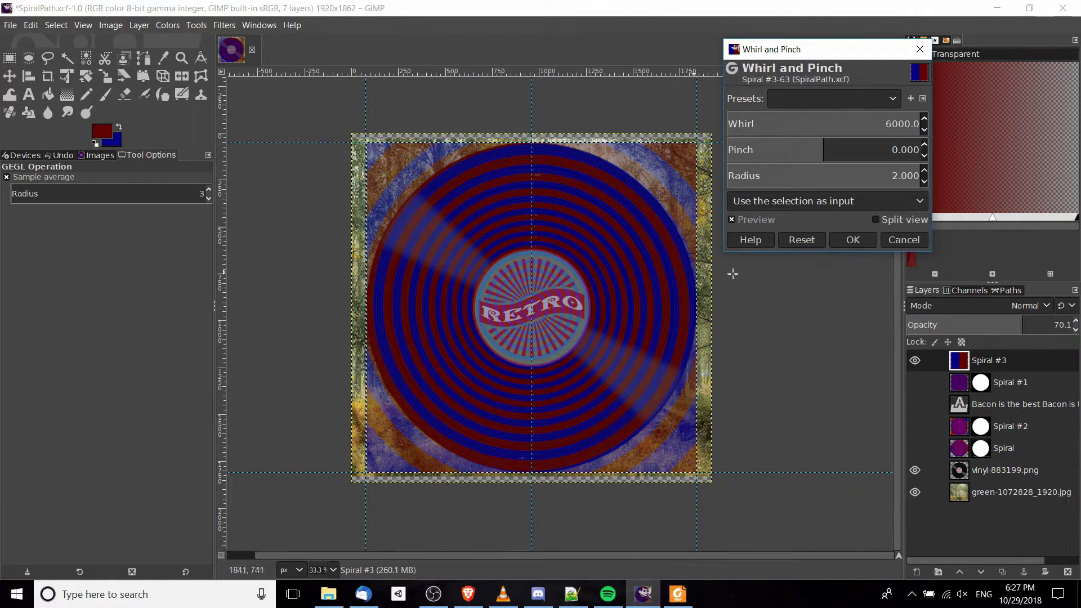
pyautogui.click(853, 240)
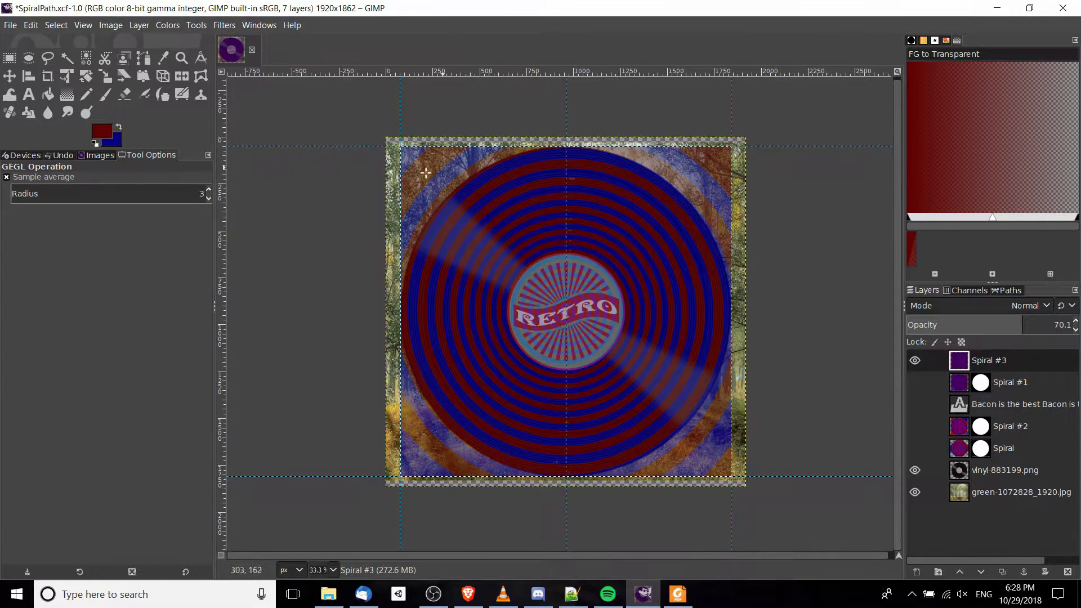
# Select the record's circular outline using Alpha to Selection on the vinyl-883199.png layer.
pyautogui.click(965, 473)
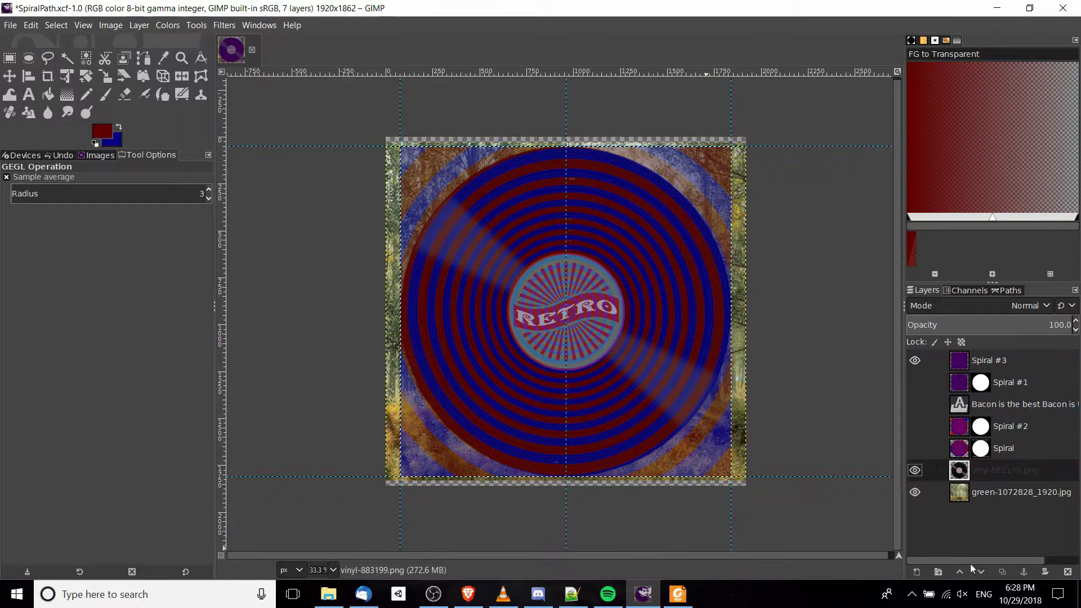
pyautogui.rightClick(965, 473)
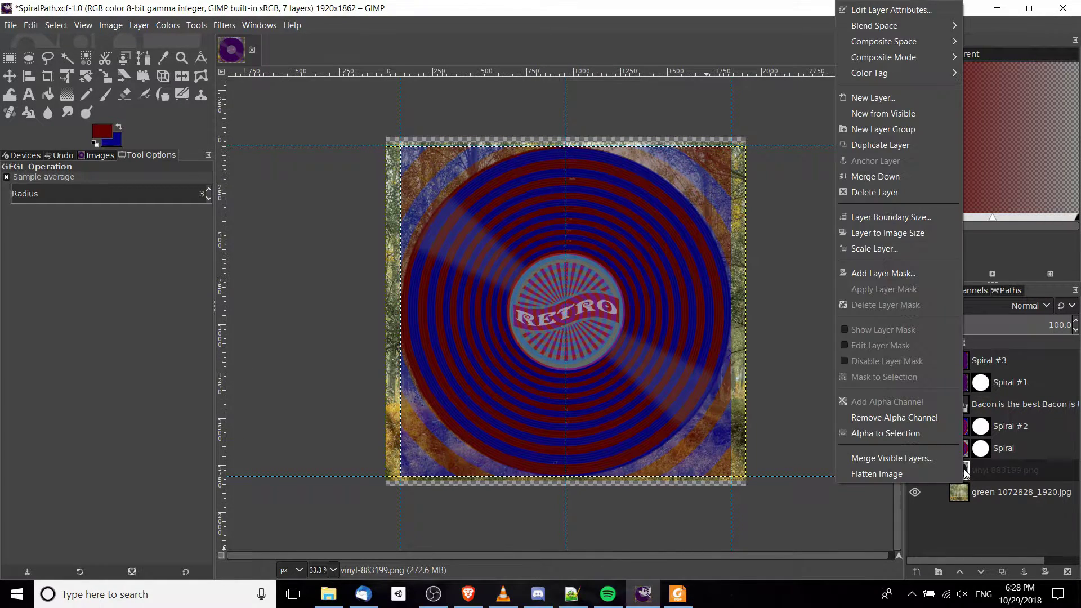
pyautogui.click(894, 431)
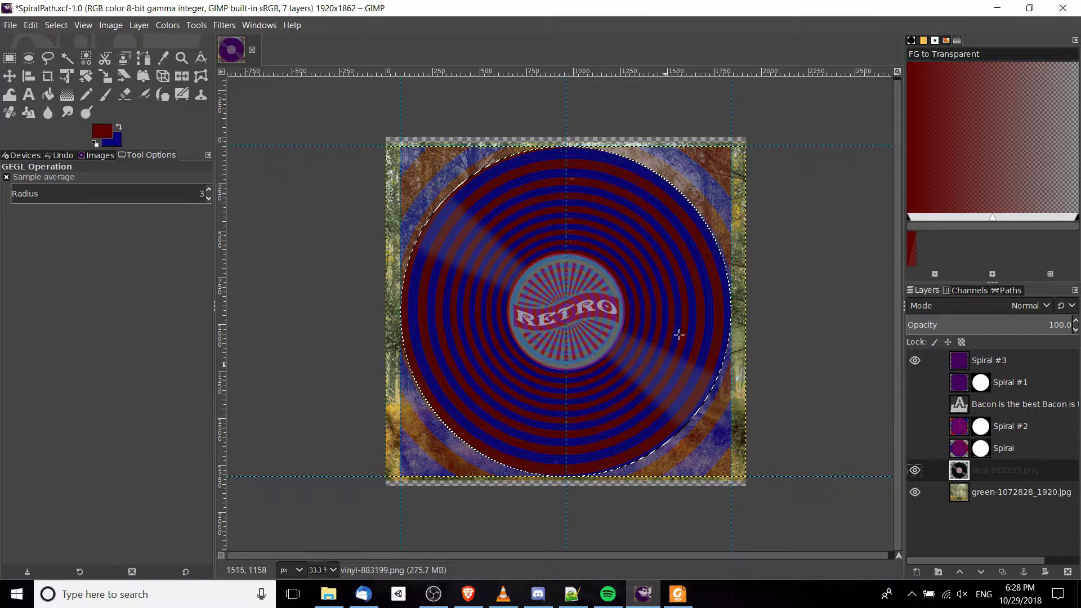
# Add a layer mask initialized from the selection to the Spiral #3 layer, and clear the selection.
pyautogui.click(986, 360)
pyautogui.rightClick(986, 360)
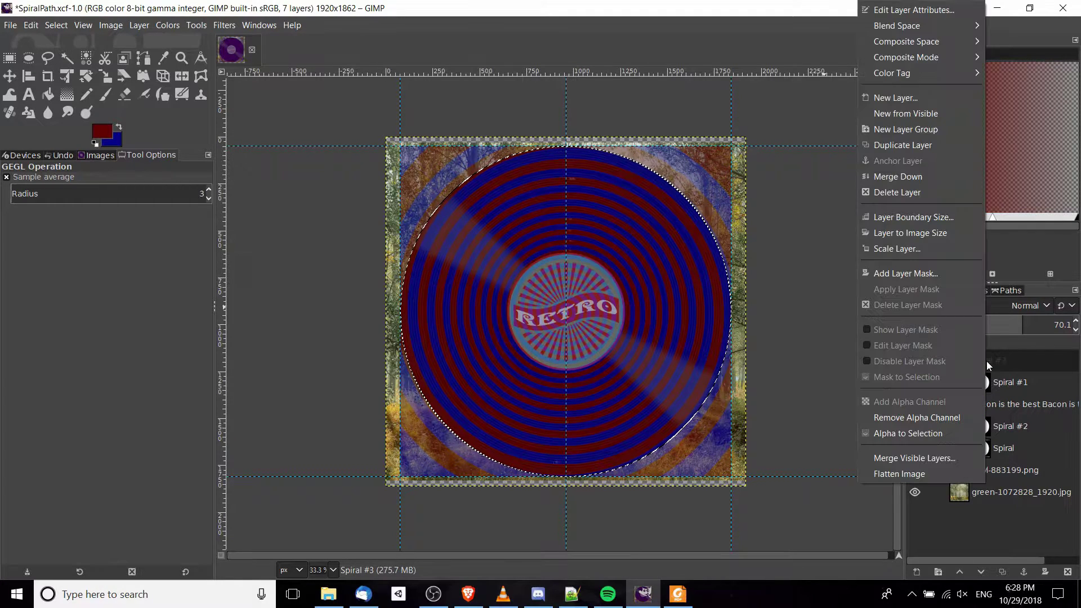
pyautogui.click(928, 274)
pyautogui.moveTo(908, 189); pyautogui.dragTo(774, 175)
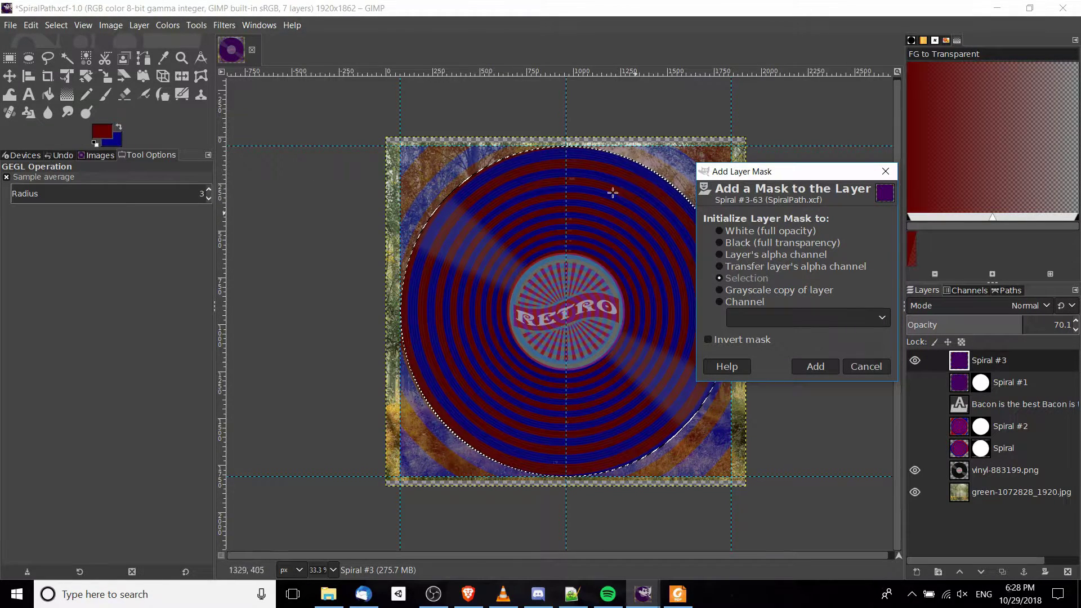
pyautogui.click(824, 367)
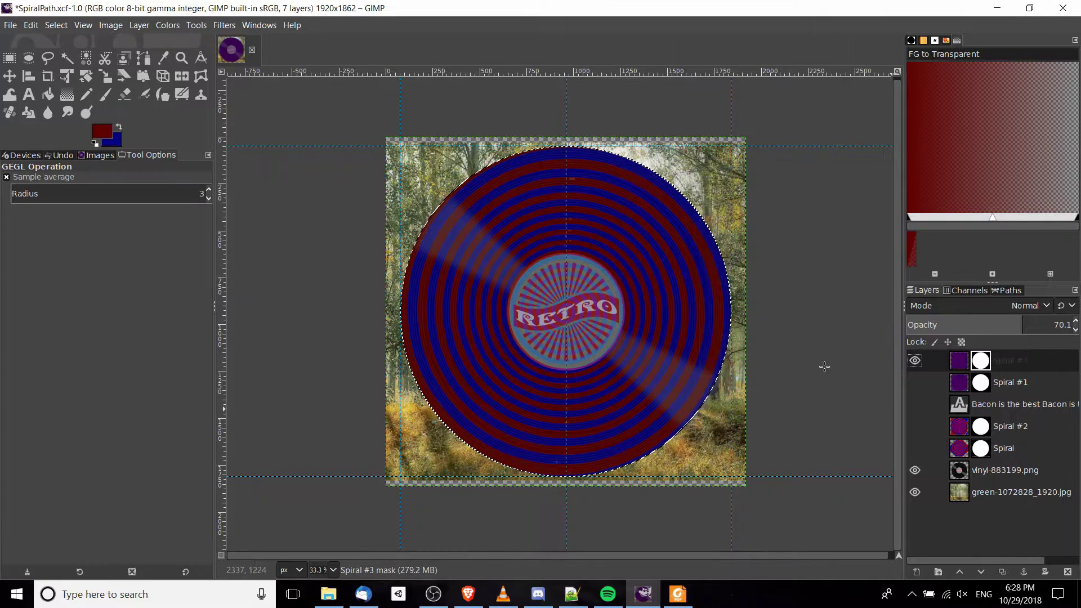
pyautogui.click(9, 58)
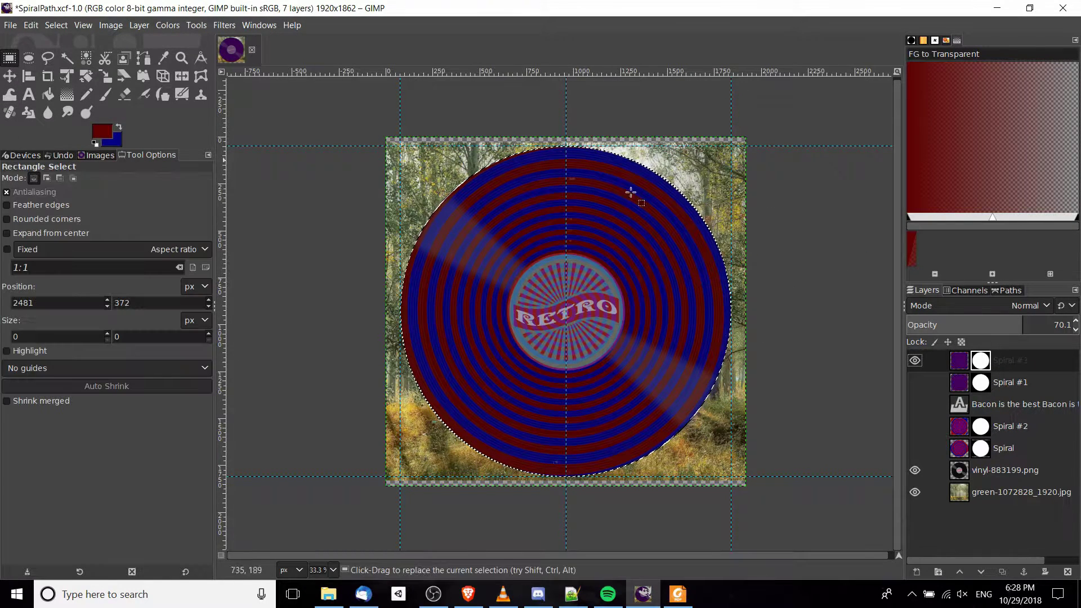
pyautogui.click(716, 232)
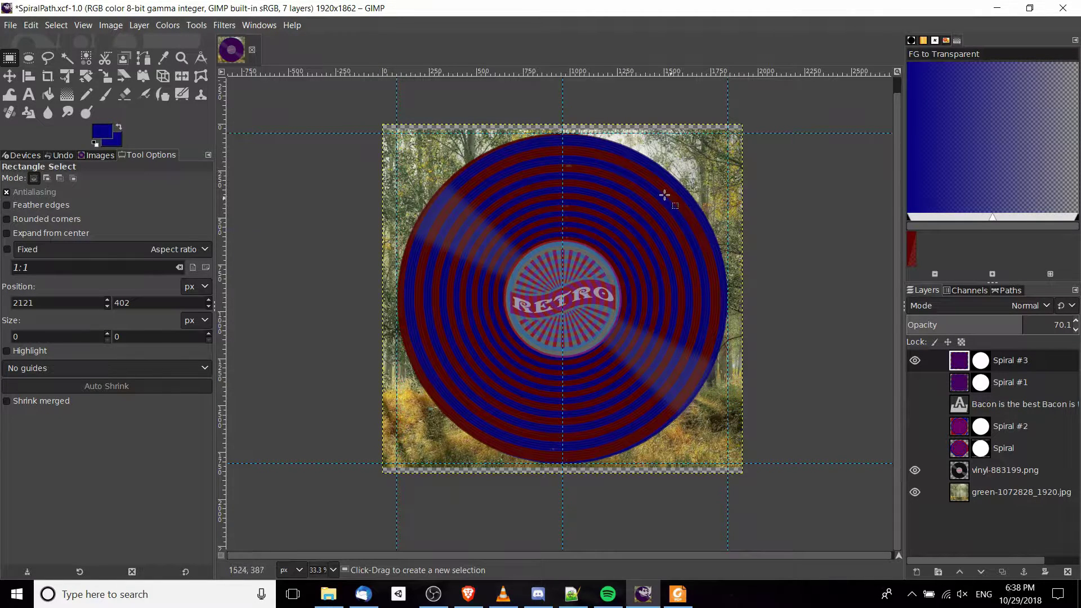
# Start a path with its first anchor at about 117, 891 px, on the outermost red-blue boundary at the record's left side.
pyautogui.click(90, 58)
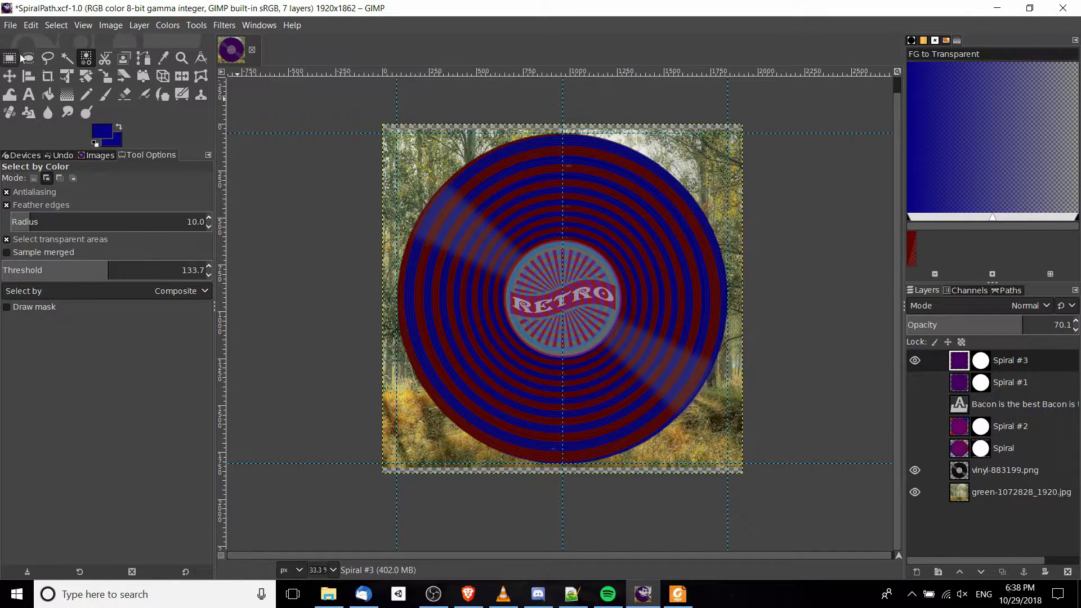
pyautogui.click(144, 59)
pyautogui.scroll(1, 480, 228)
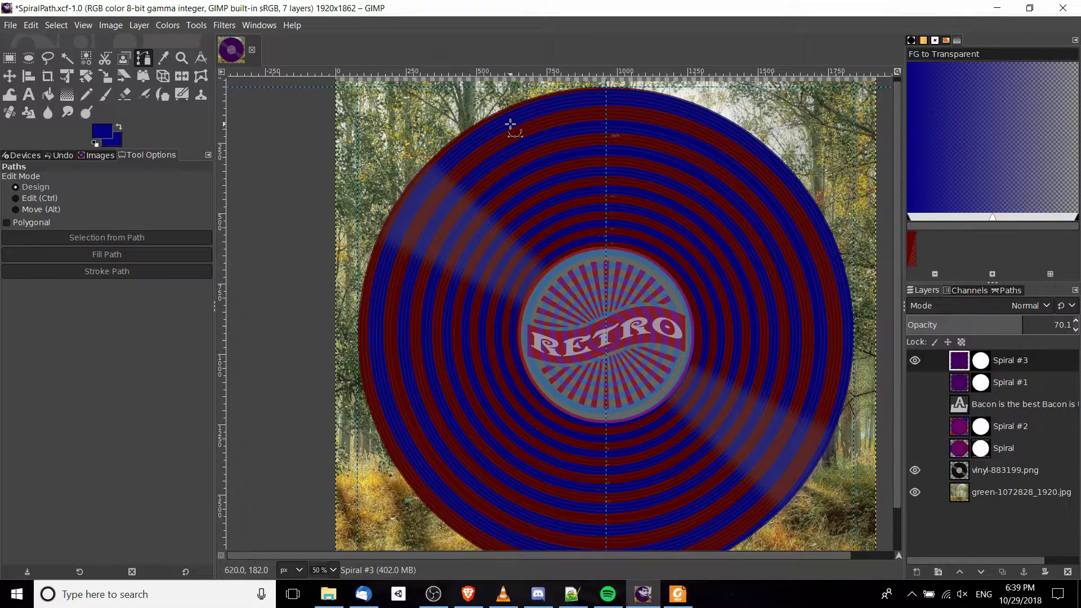
pyautogui.moveTo(443, 355); pyautogui.dragTo(410, 339)
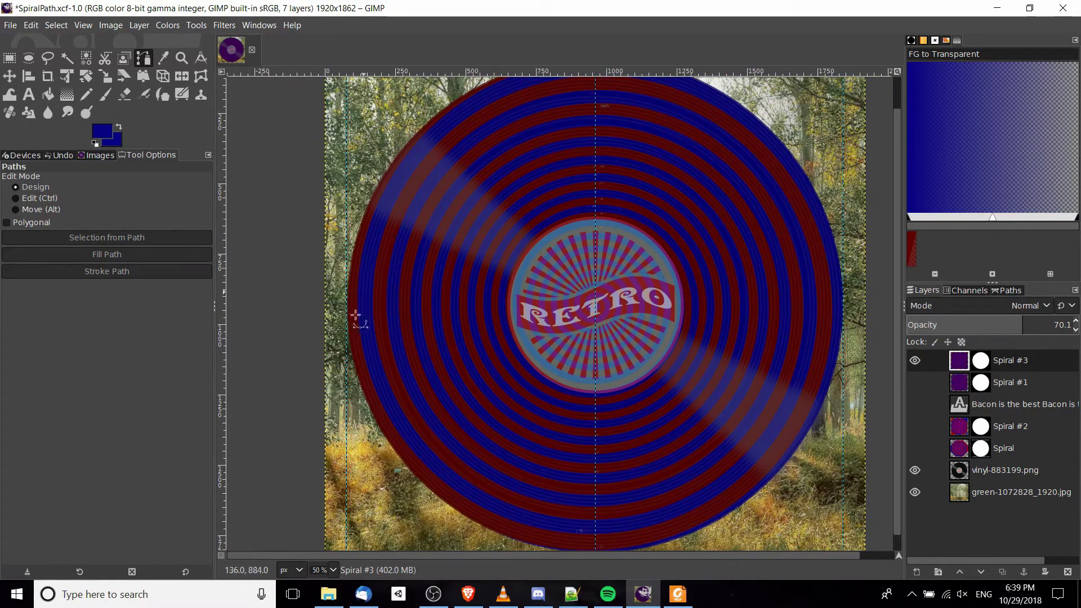
pyautogui.moveTo(607, 349); pyautogui.dragTo(559, 462)
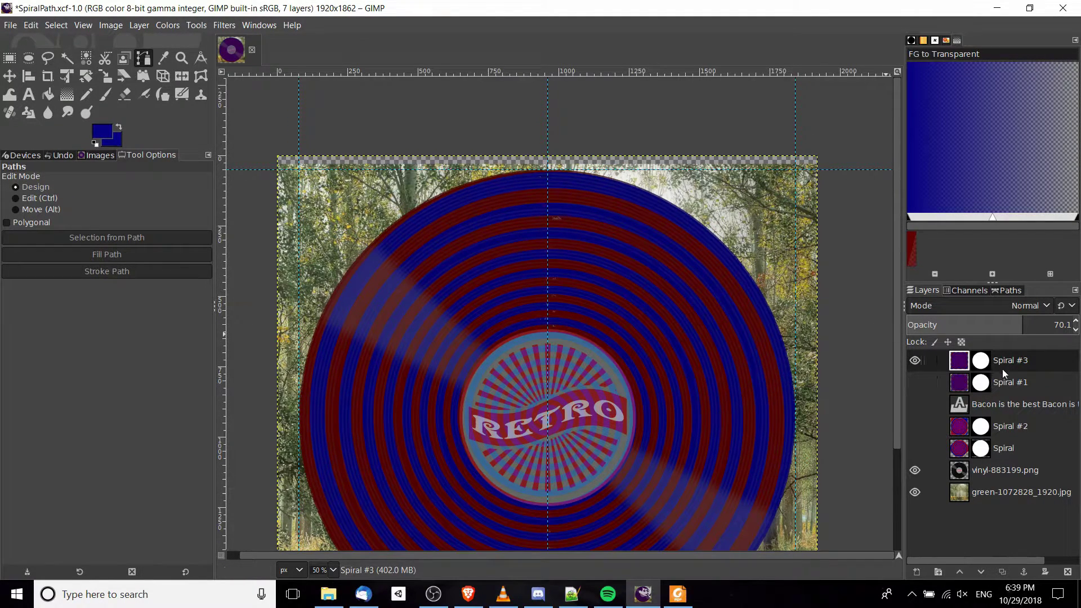
pyautogui.click(961, 367)
pyautogui.click(91, 79)
pyautogui.moveTo(494, 201); pyautogui.dragTo(463, 227)
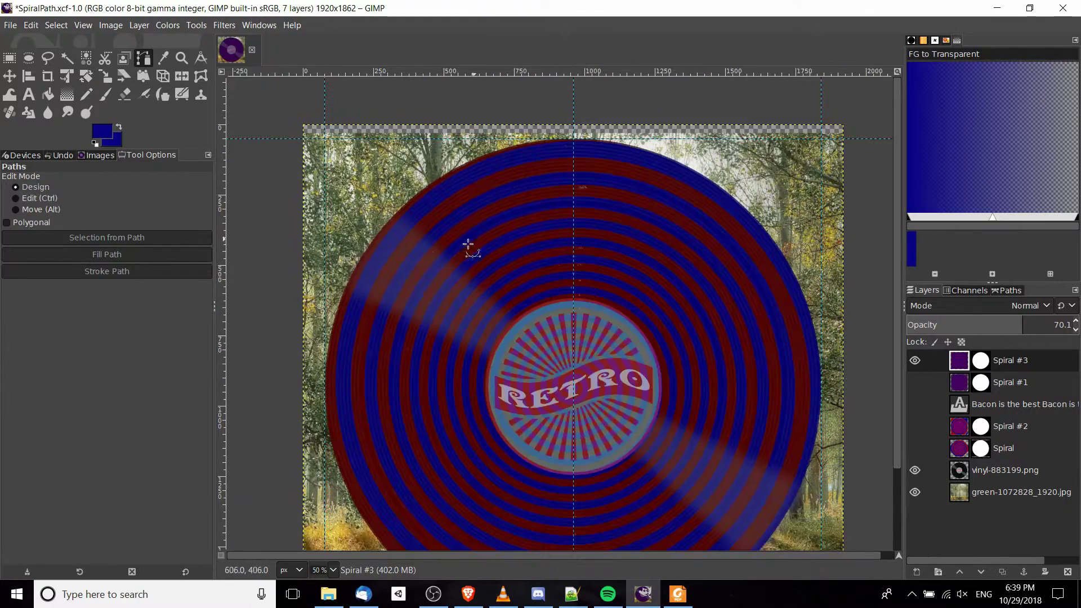
pyautogui.moveTo(374, 294); pyautogui.dragTo(451, 213)
pyautogui.scroll(3, 417, 284)
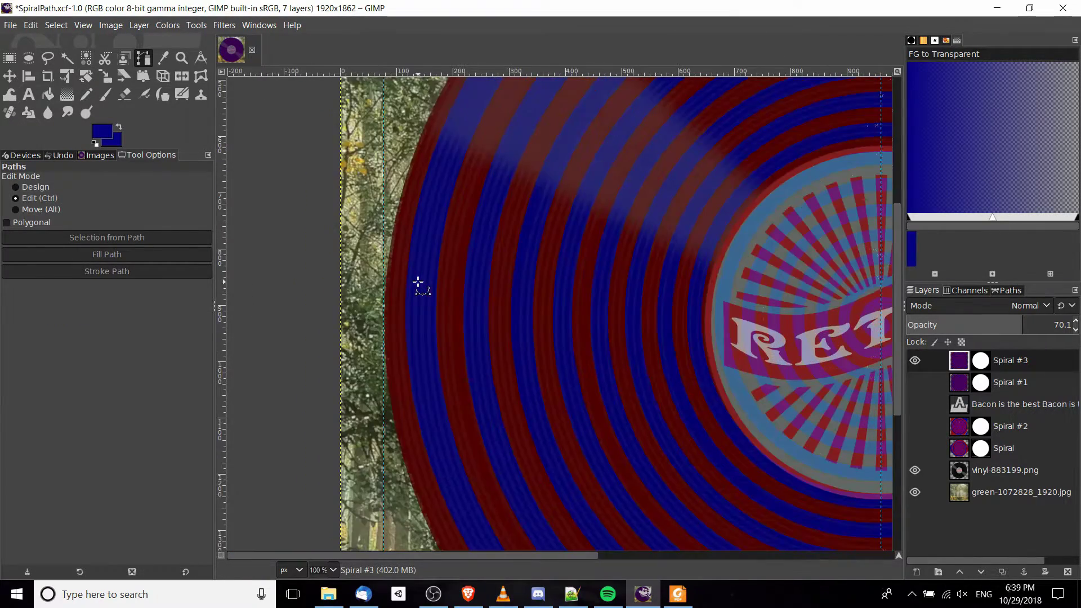
pyautogui.scroll(-3, 452, 309)
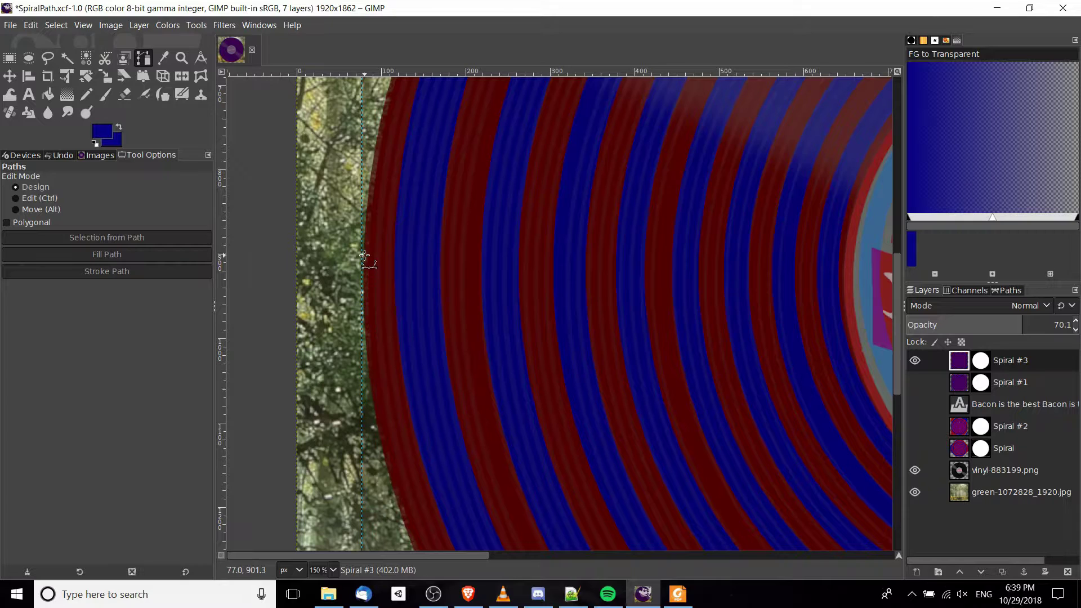
pyautogui.click(396, 248)
# Extend the path with anchors down the outermost red-blue boundary on the record's lower-left side, from about 116, 977 px.
pyautogui.scroll(2, 417, 304)
pyautogui.scroll(-3, 439, 349)
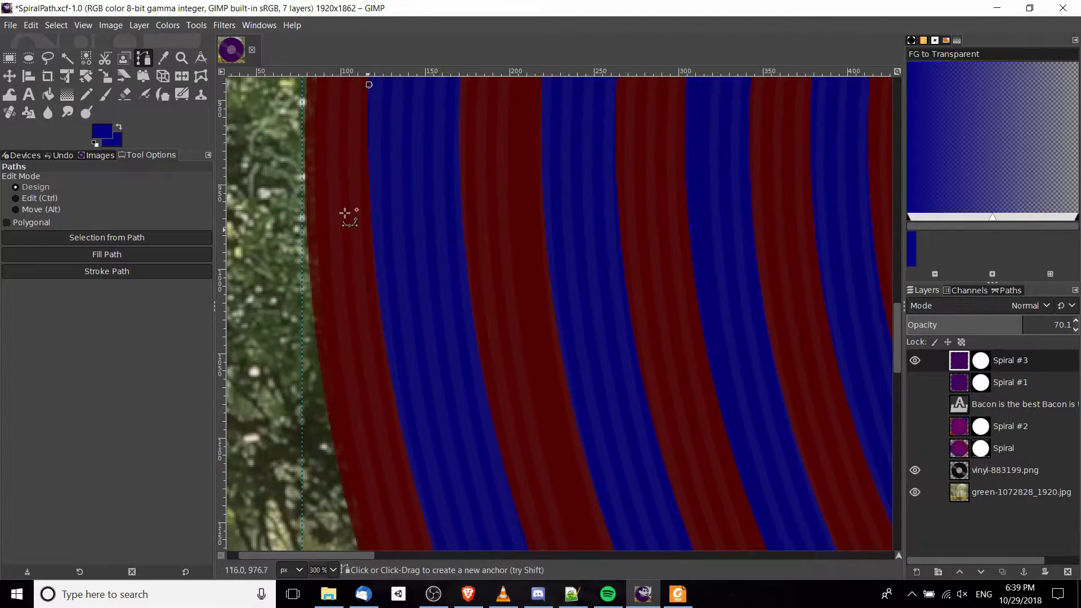
pyautogui.click(373, 230)
pyautogui.click(389, 361)
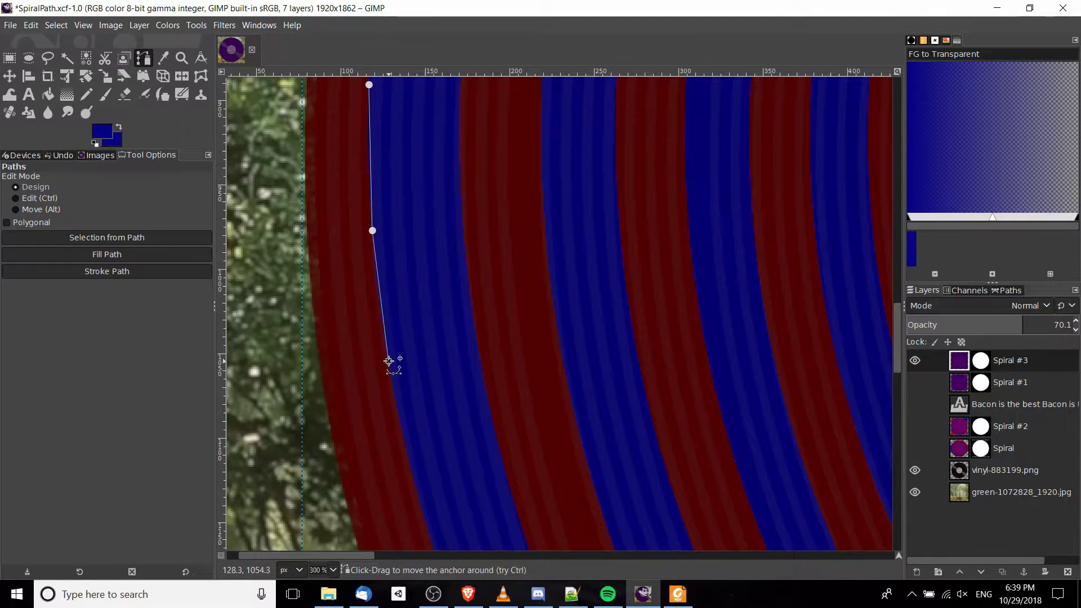
pyautogui.scroll(-1, 425, 400)
pyautogui.moveTo(451, 407); pyautogui.dragTo(385, 250)
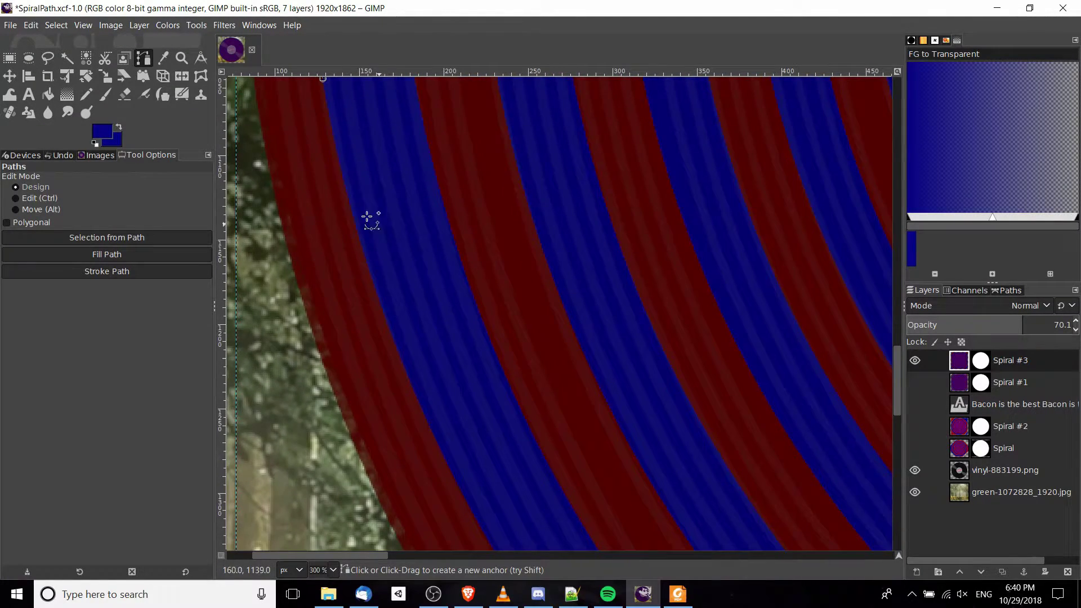
pyautogui.click(345, 178)
pyautogui.click(381, 300)
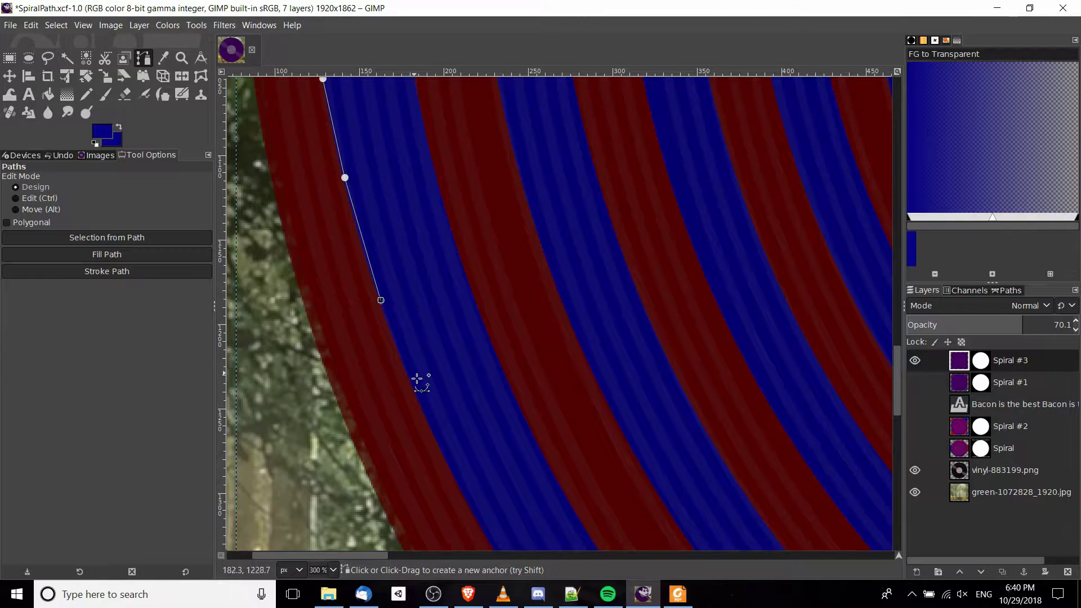
pyautogui.click(425, 418)
pyautogui.scroll(-3, 492, 420)
pyautogui.hscroll(2, 492, 420)
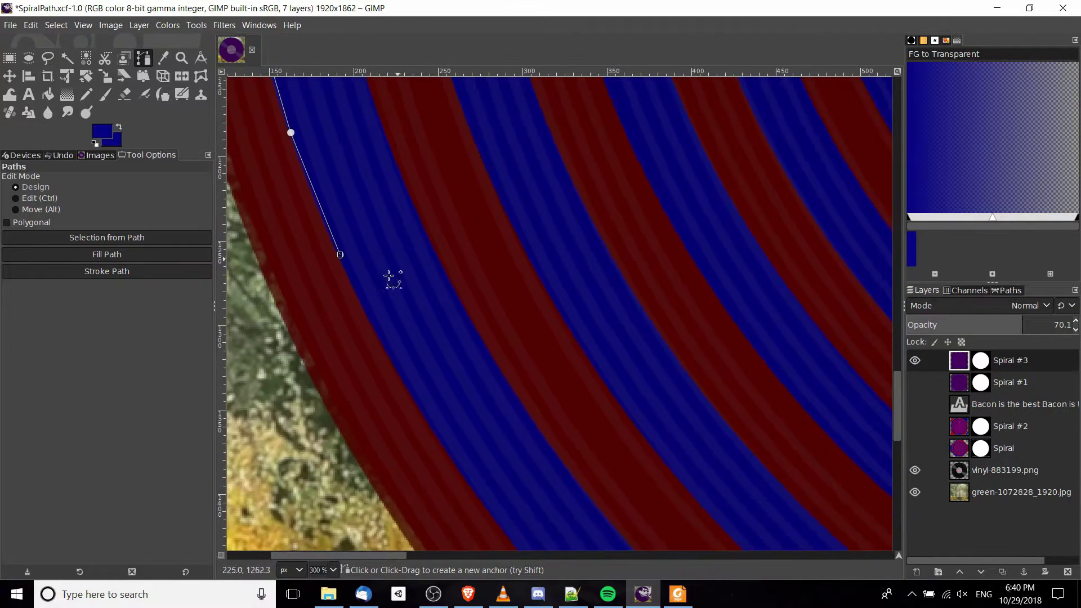
pyautogui.click(396, 366)
pyautogui.scroll(-3, 415, 363)
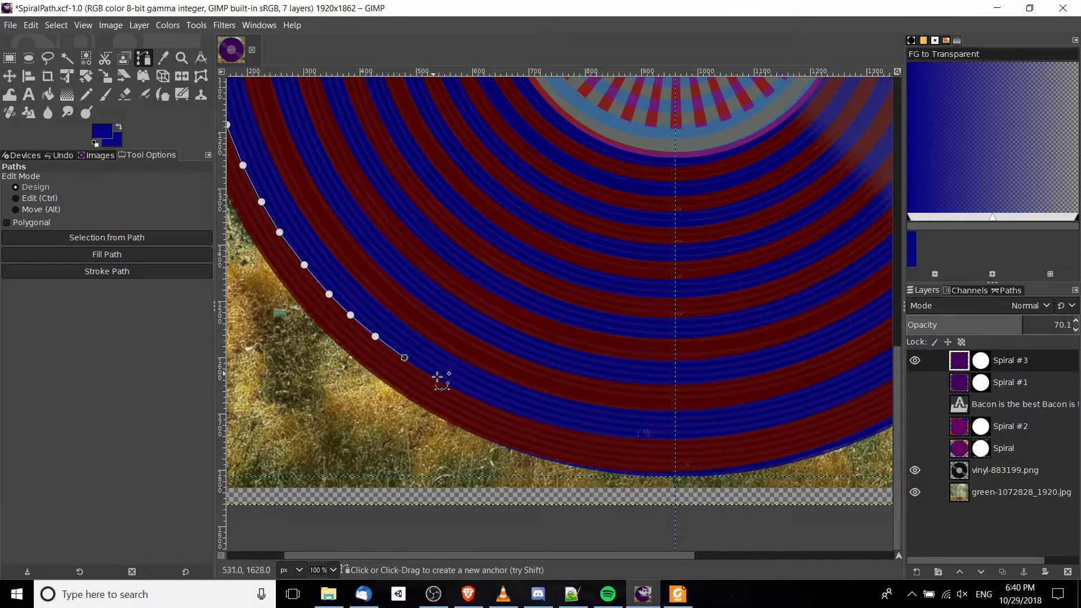
# Continue the path anchors along the outer red-blue boundary at the record's bottom, ending at the vertical centre guide, about 960, 1745 px.
pyautogui.click(442, 381)
pyautogui.click(471, 395)
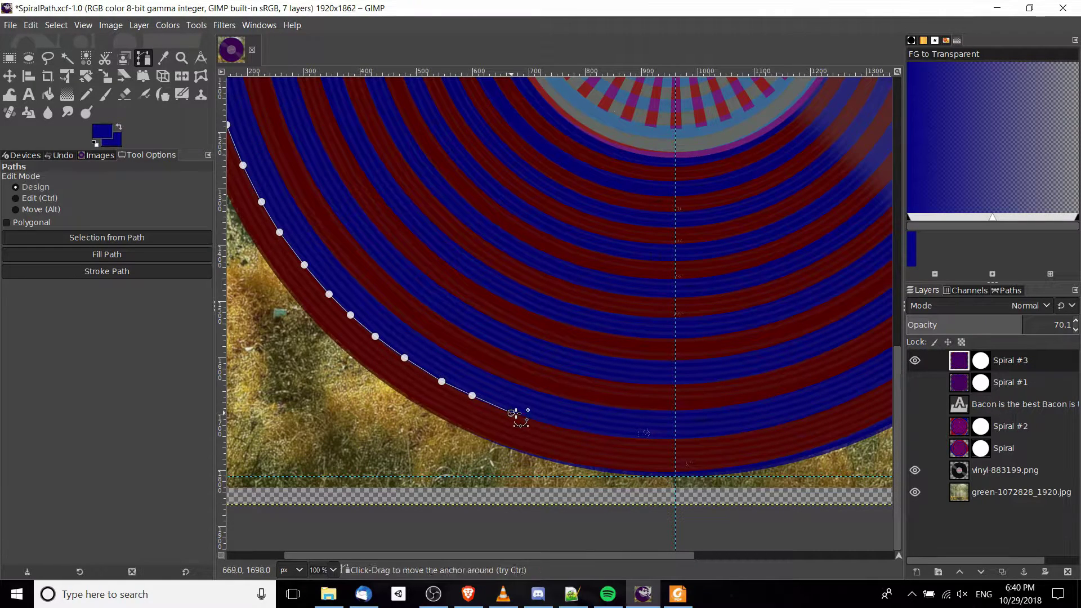
pyautogui.scroll(3, 529, 413)
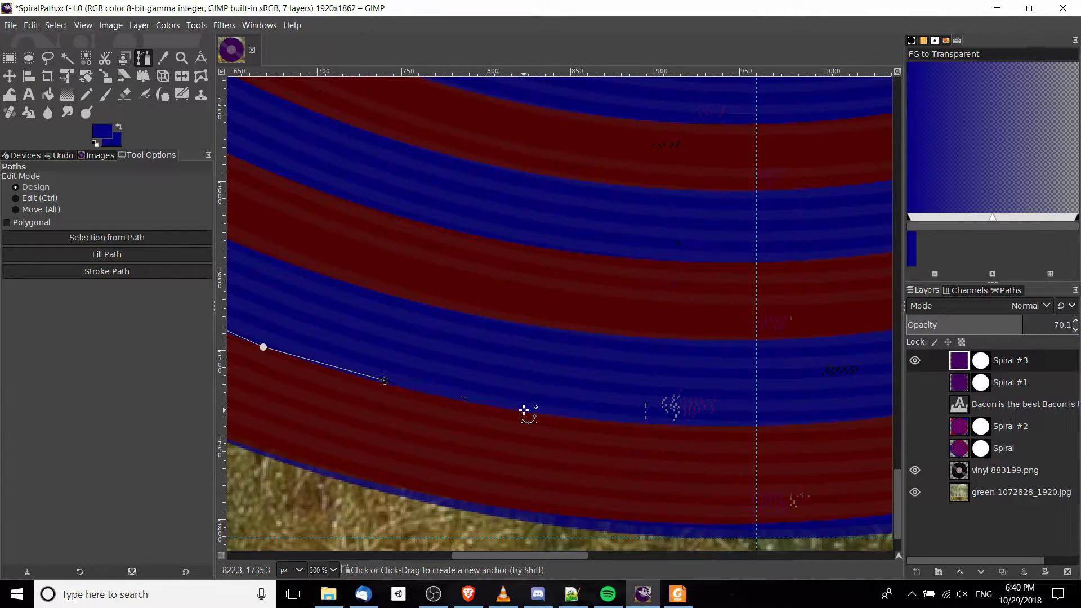
pyautogui.click(616, 421)
pyautogui.click(762, 427)
pyautogui.scroll(-1, 678, 314)
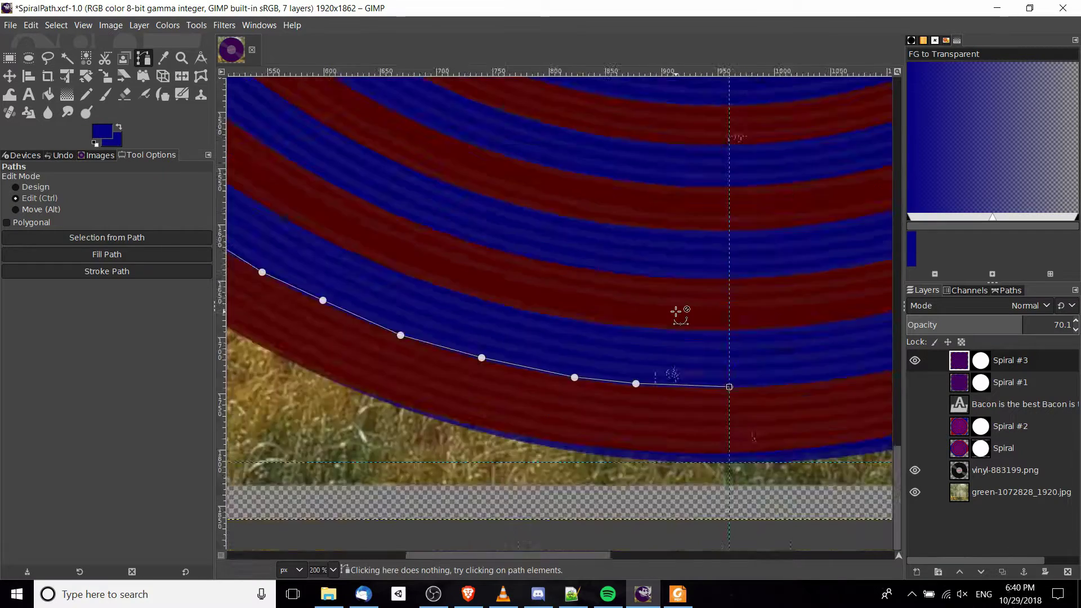
pyautogui.scroll(-5, 680, 314)
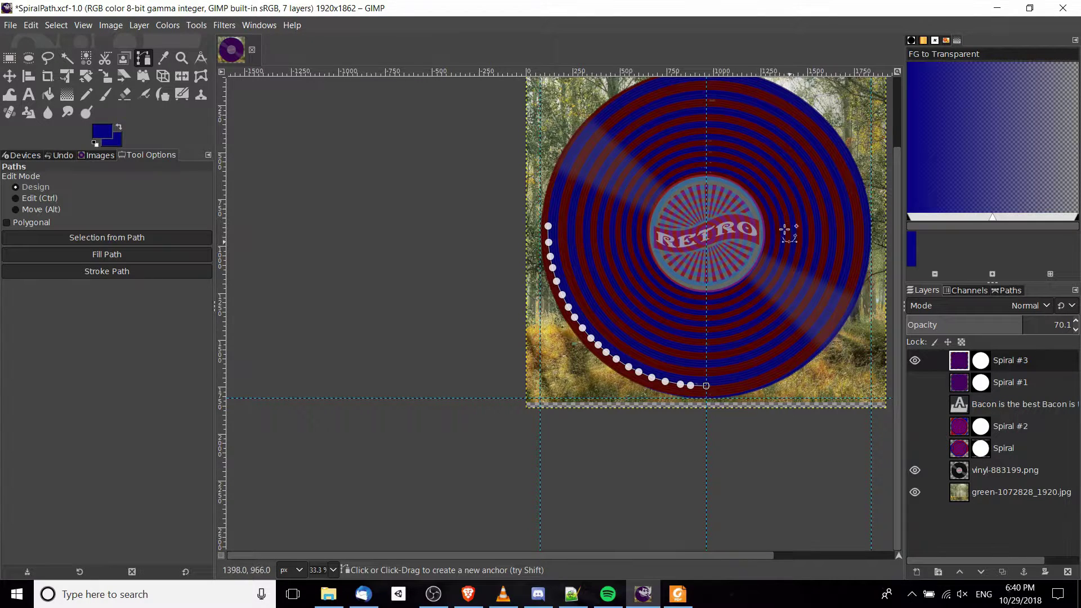
# Add a text layer near the record's top reading "Green smothies are the best" three times in white Rubik Bold, 36 px.
pyautogui.hotkey('shift', 'j')
pyautogui.click(1007, 289)
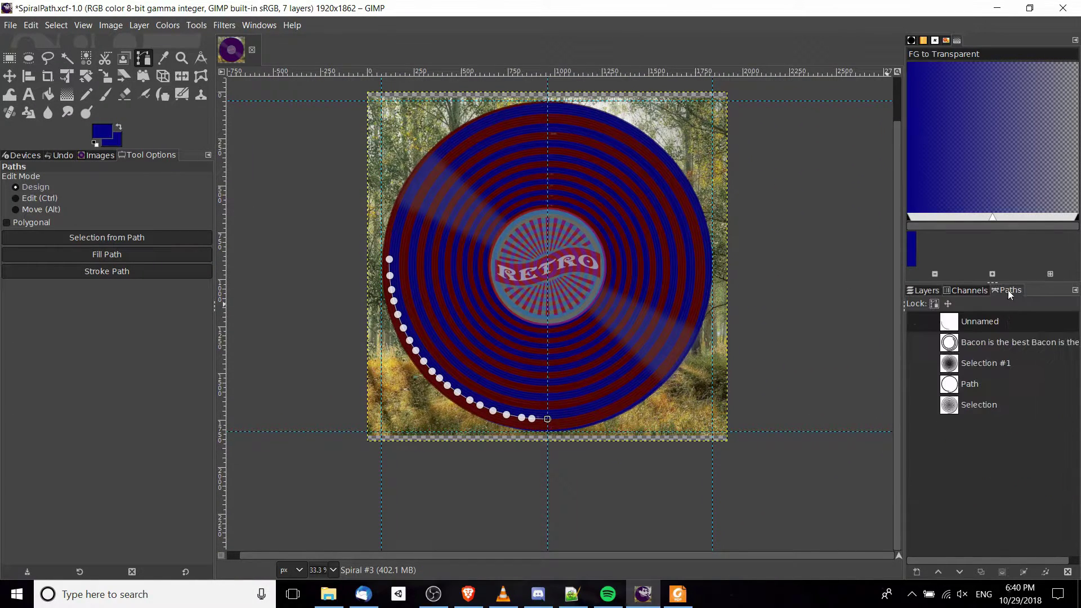
pyautogui.click(917, 289)
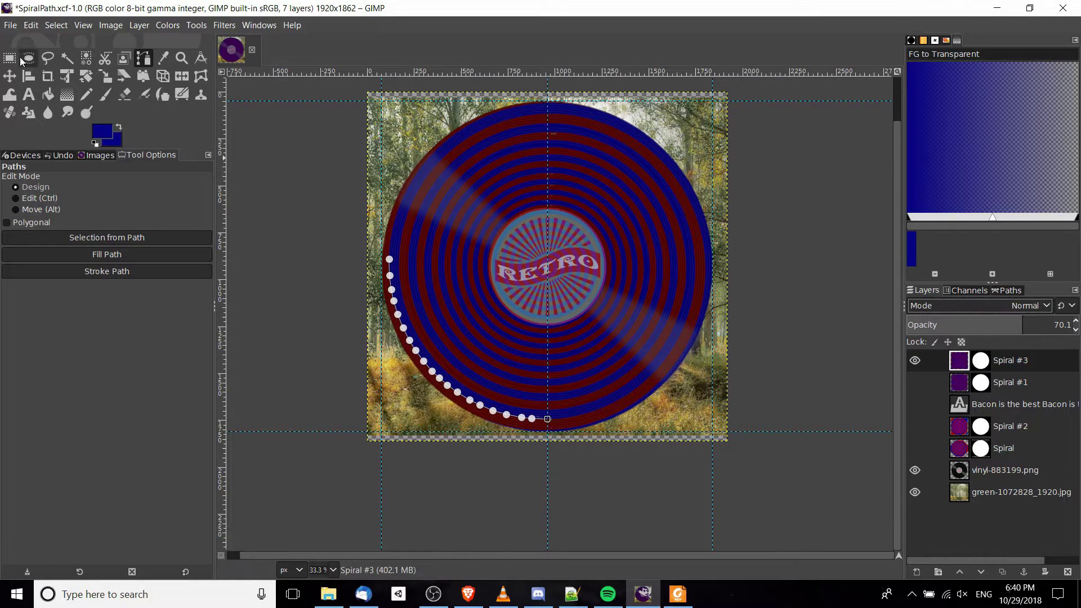
pyautogui.click(27, 96)
pyautogui.click(398, 180)
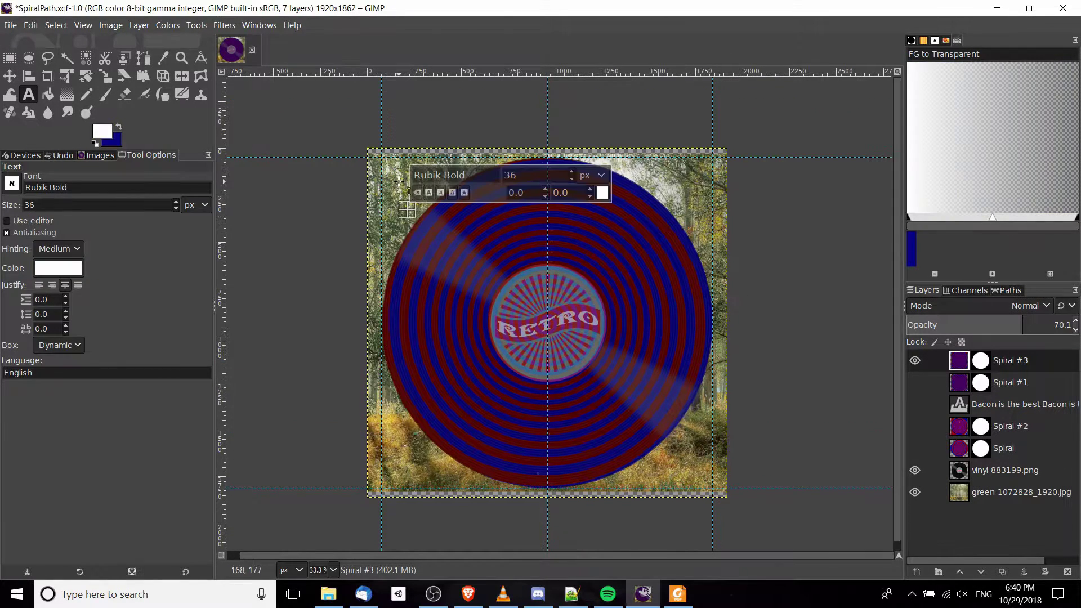
pyautogui.write('Gr')
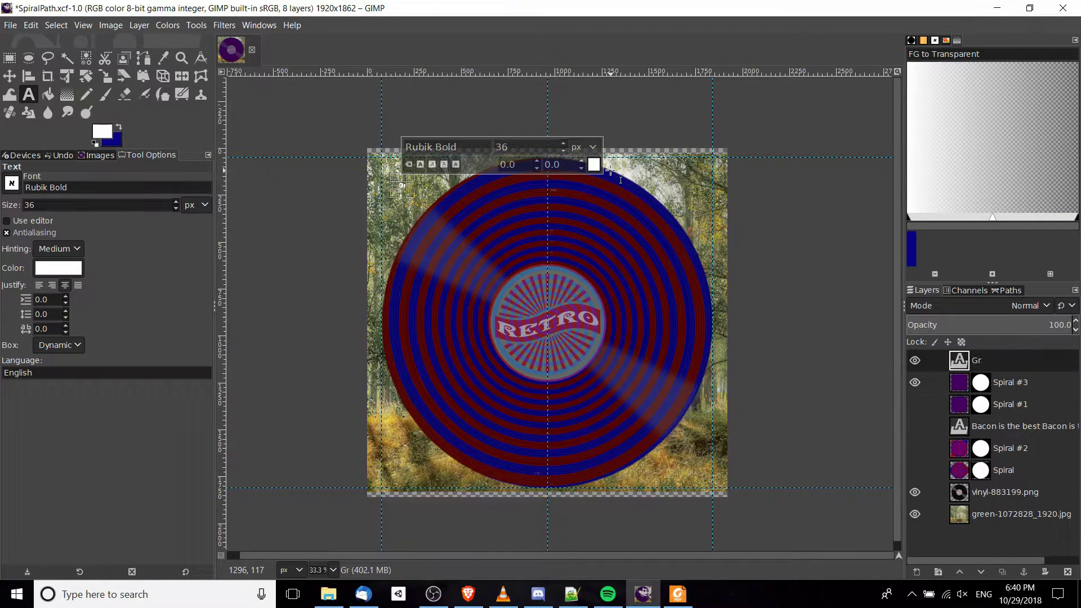
pyautogui.write('een smoothies are the best')
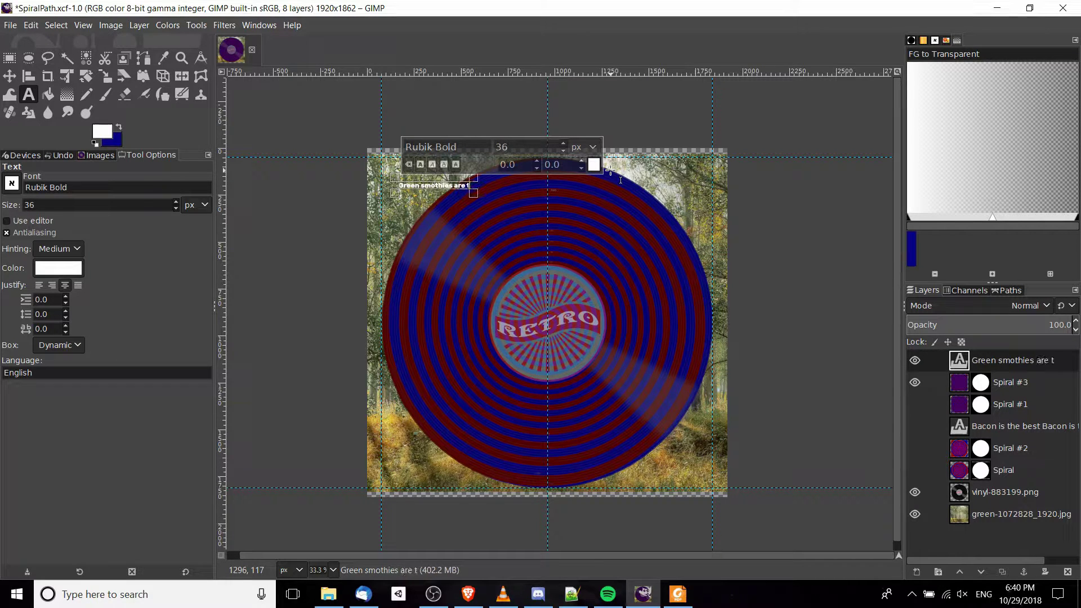
pyautogui.write('Green smothies are the best Green smothies are the best')
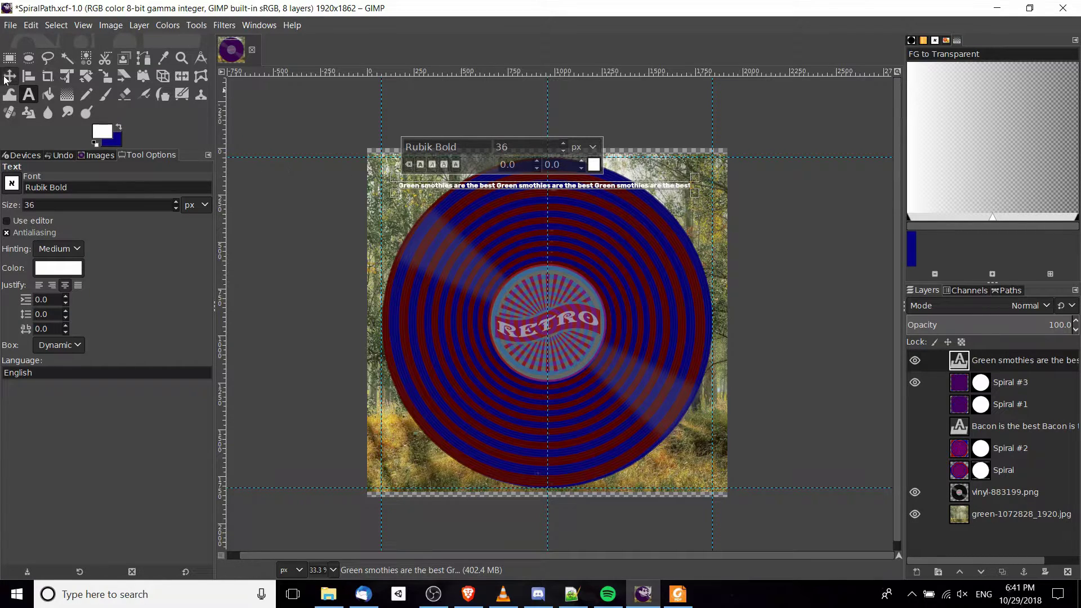
pyautogui.click(9, 58)
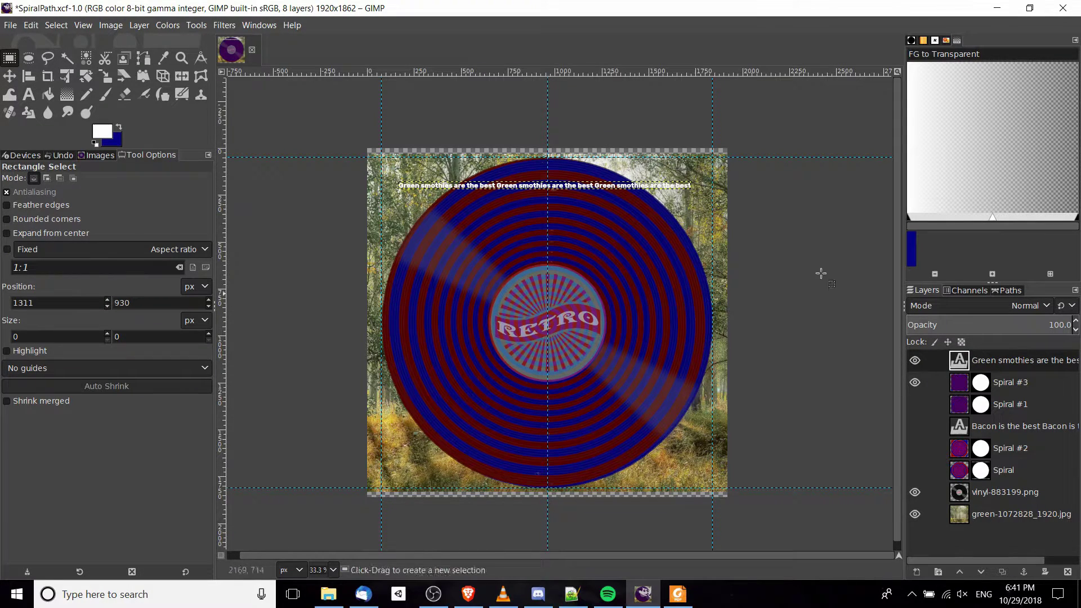
# Select the Unnamed path and apply Text along Path to the "Green smothies are the best" text layer.
pyautogui.click(1010, 291)
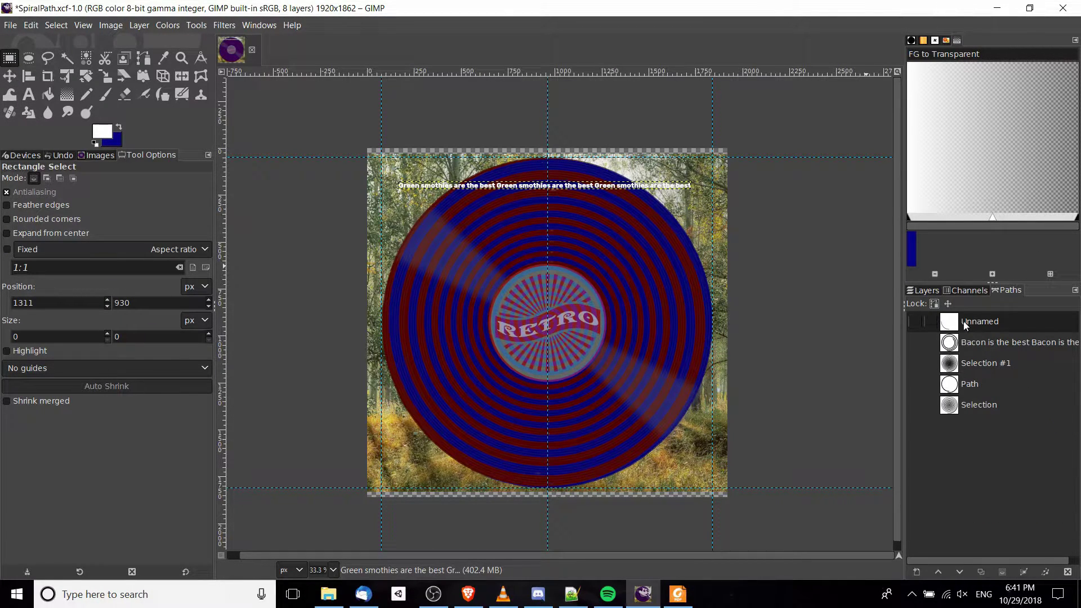
pyautogui.click(966, 325)
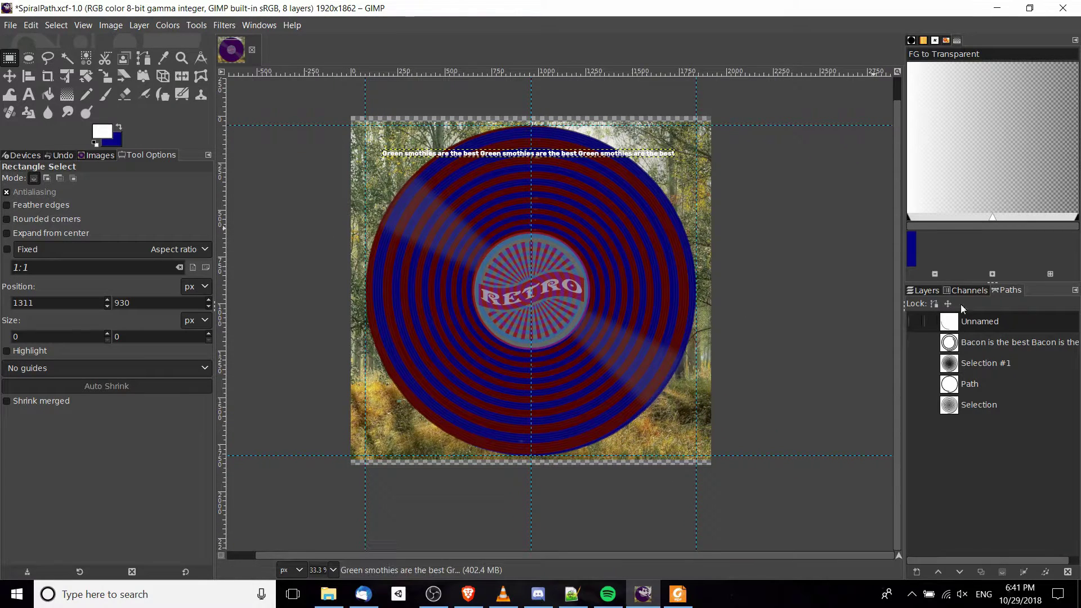
pyautogui.click(926, 290)
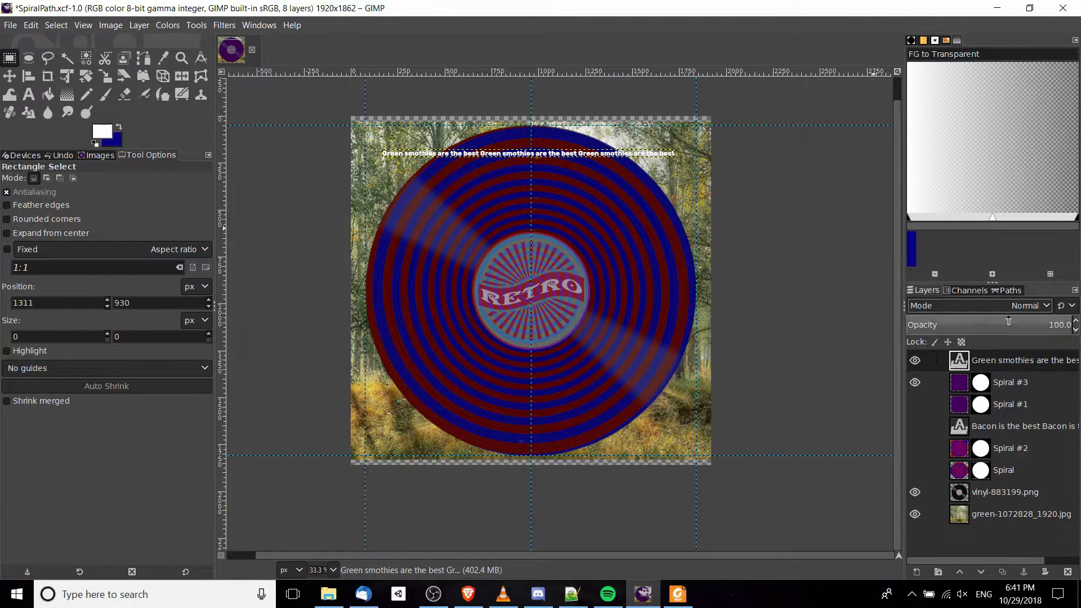
pyautogui.click(1008, 289)
pyautogui.click(990, 324)
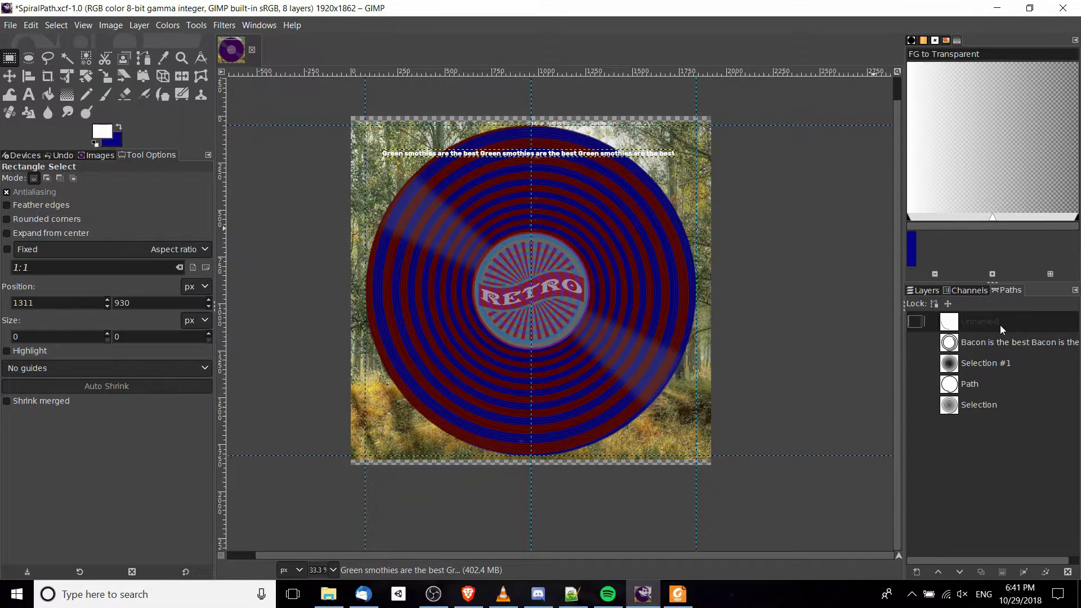
pyautogui.click(260, 27)
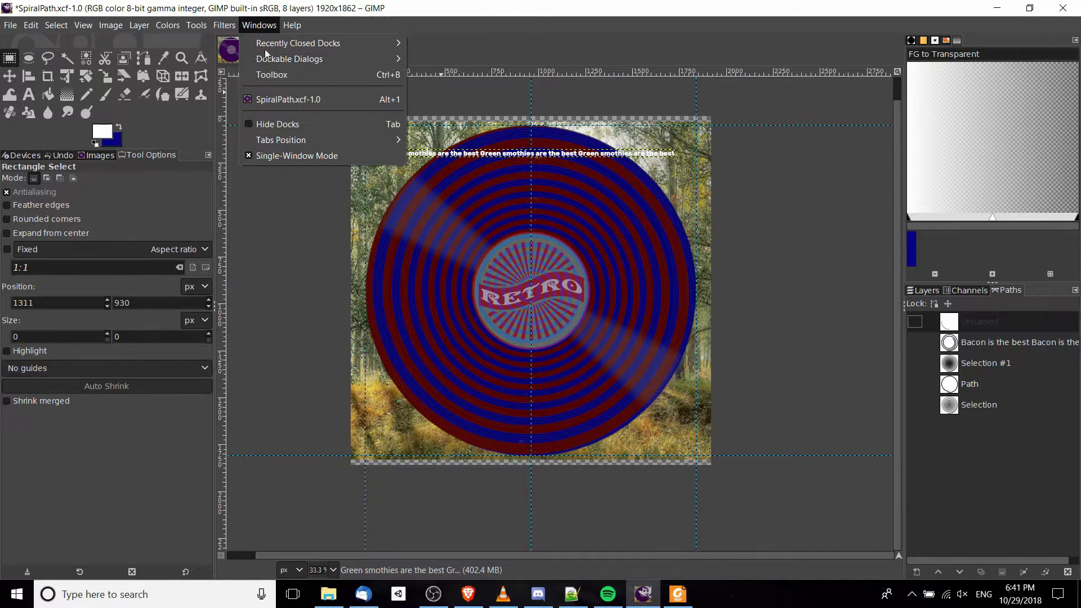
pyautogui.moveTo(270, 58)
pyautogui.click(261, 25)
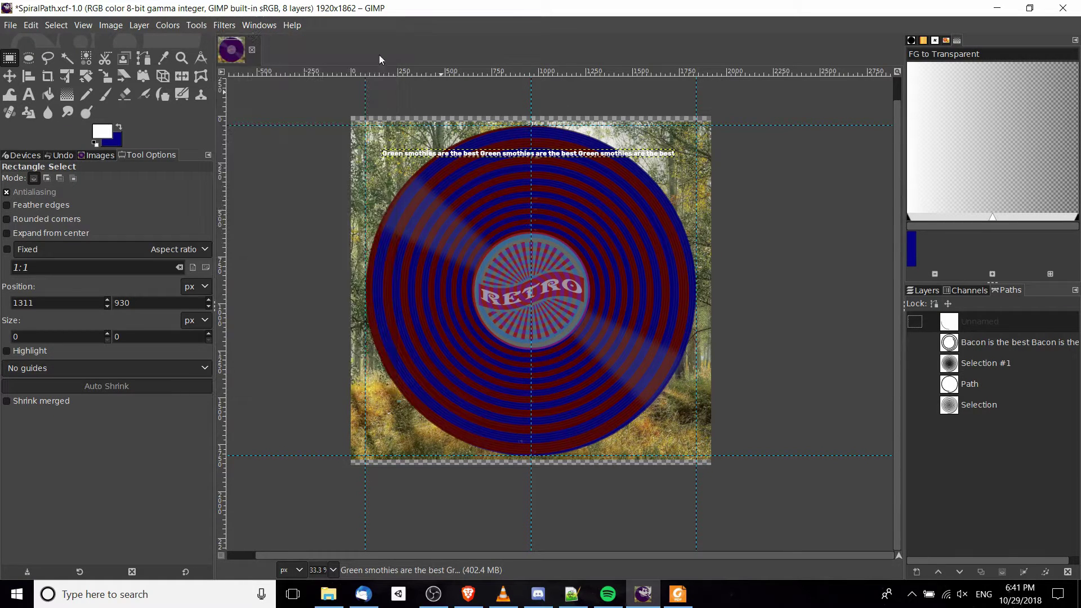
pyautogui.click(930, 291)
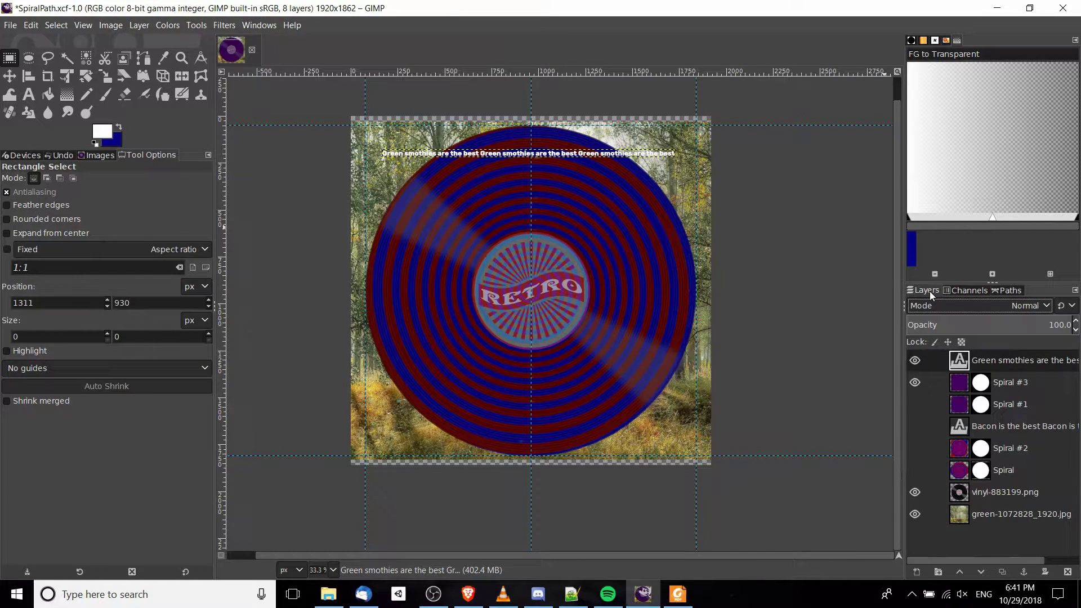
pyautogui.rightClick(987, 362)
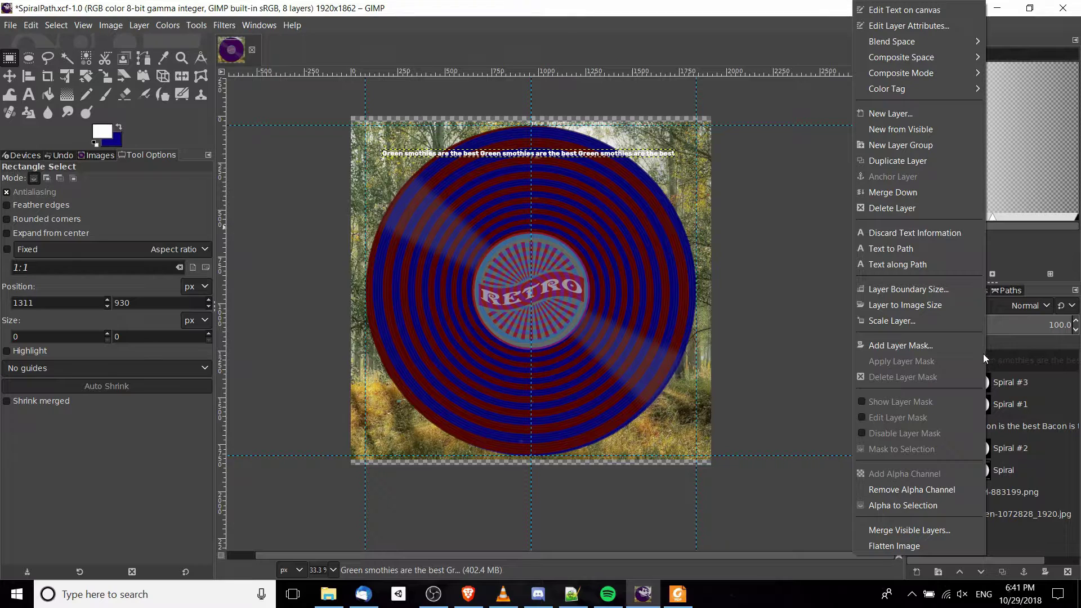
pyautogui.click(920, 268)
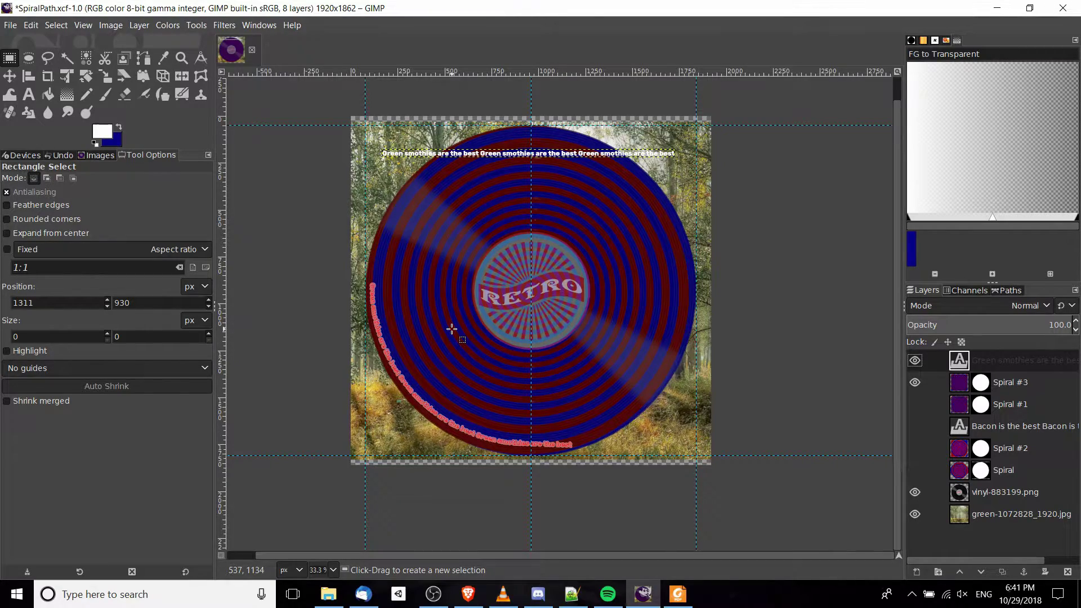
# Examine how the curved text outline follows the record's edge from the left side to its end past the vertical guide.
pyautogui.scroll(3, 445, 332)
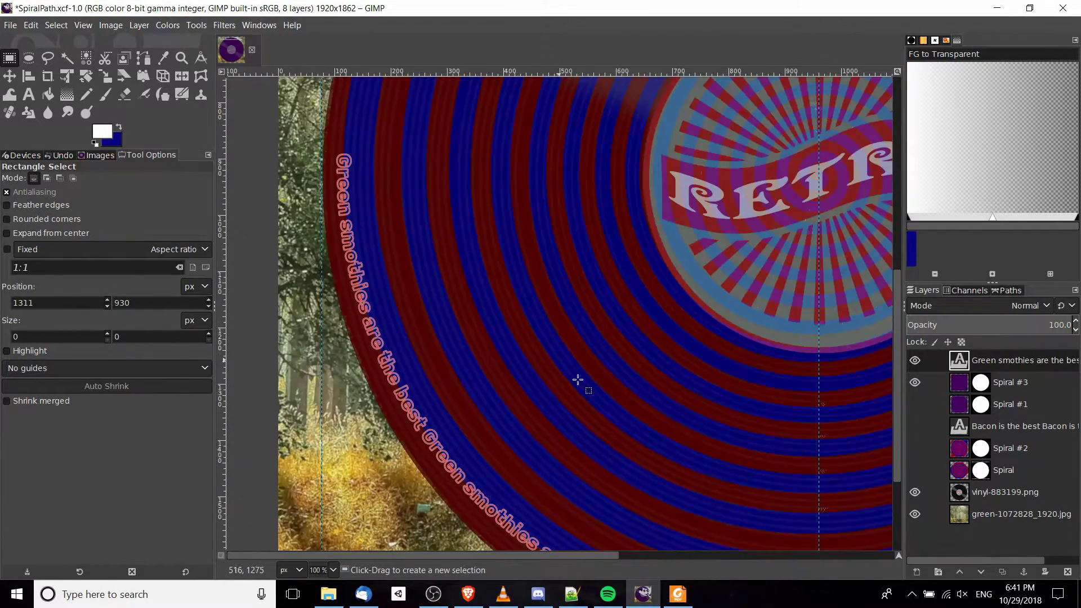
pyautogui.moveTo(578, 380); pyautogui.dragTo(552, 347)
pyautogui.moveTo(439, 392); pyautogui.dragTo(382, 295)
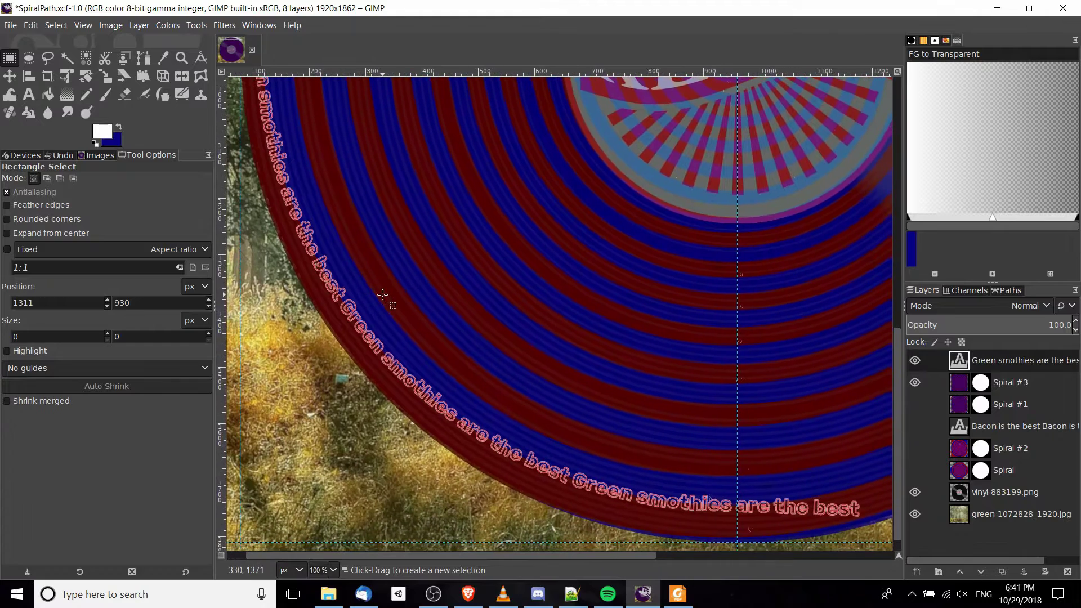
pyautogui.moveTo(587, 420); pyautogui.dragTo(482, 323)
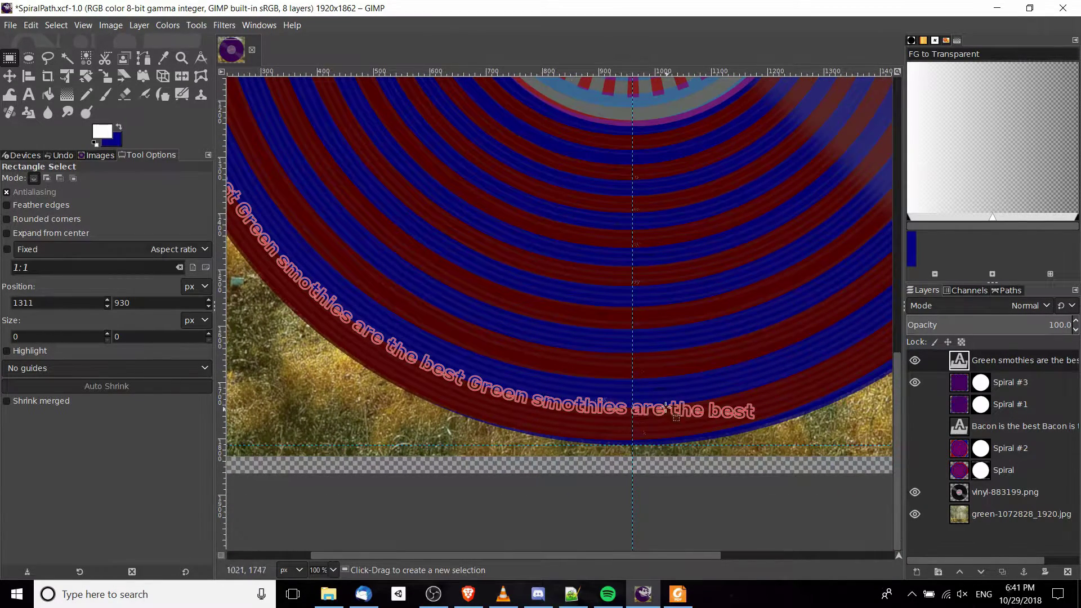
pyautogui.moveTo(664, 408); pyautogui.dragTo(503, 383)
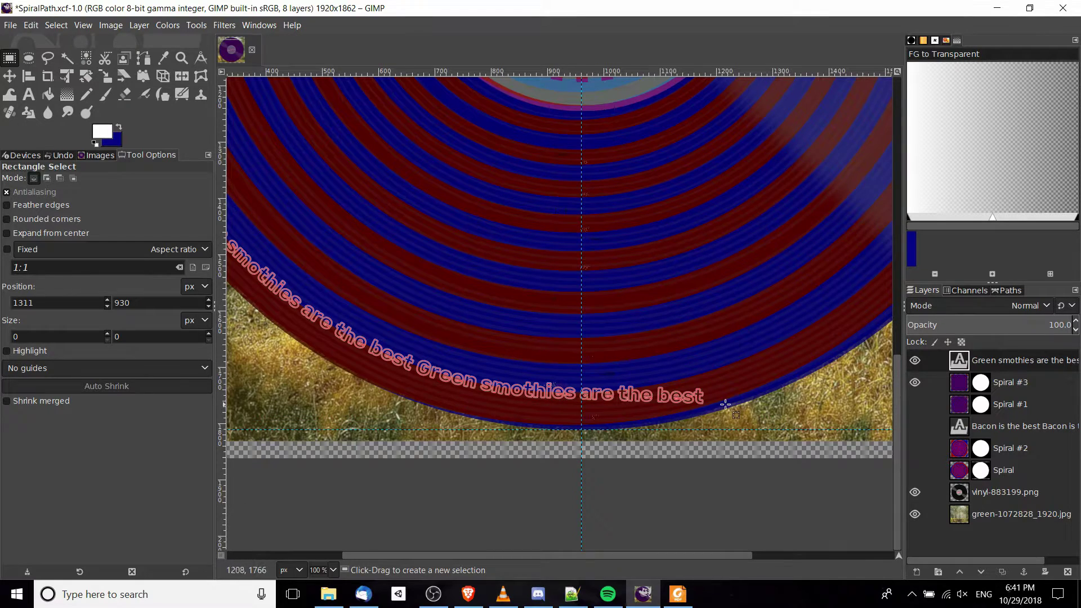
pyautogui.scroll(-1, 783, 326)
pyautogui.moveTo(750, 355); pyautogui.dragTo(678, 370)
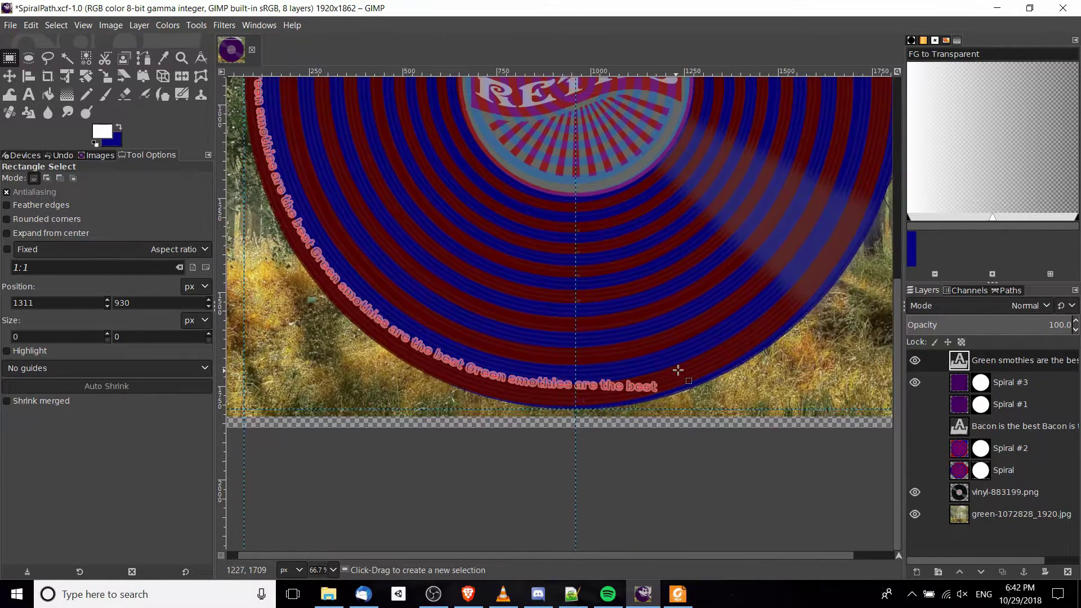
pyautogui.scroll(1, 646, 368)
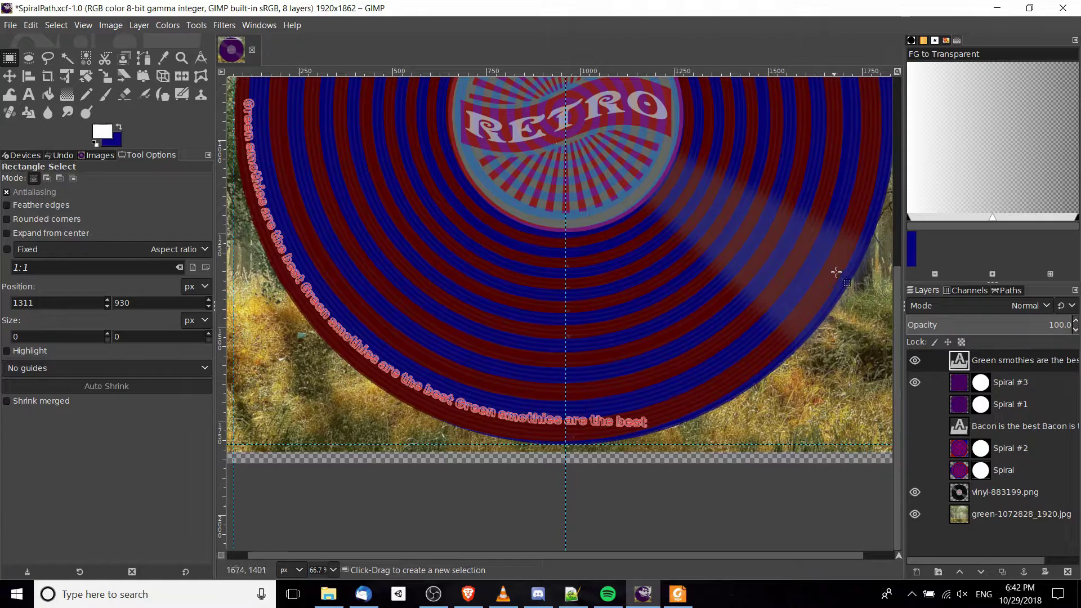
# Undo the text placed along the path.
pyautogui.click(996, 291)
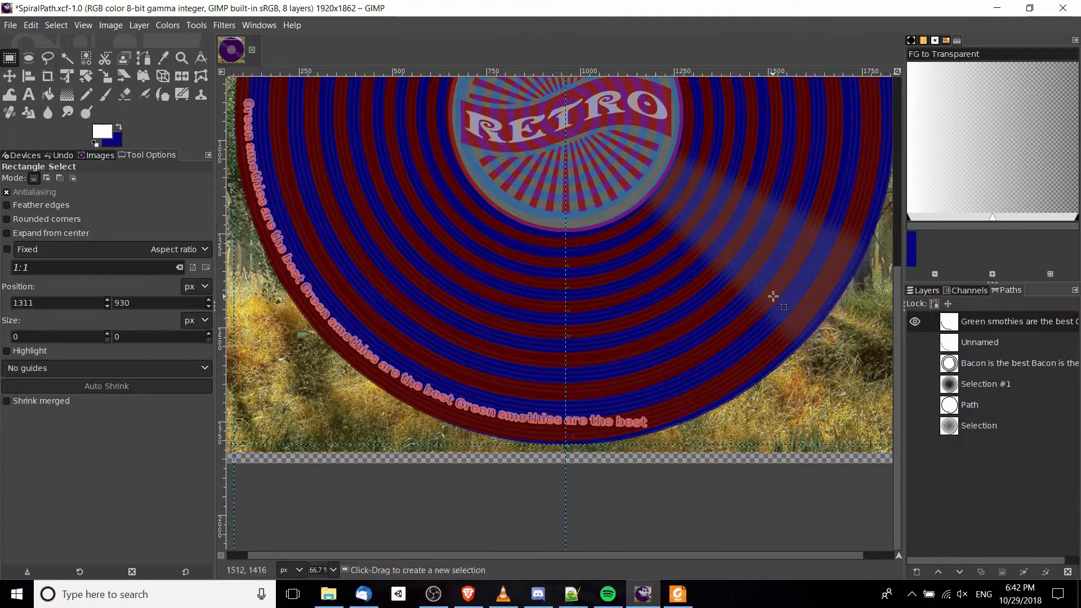
pyautogui.hotkey('ctrl', 'z')
# Extend the Unnamed path with more anchor points past the vertical guide, following the record's outer blue and red band.
pyautogui.click(1016, 328)
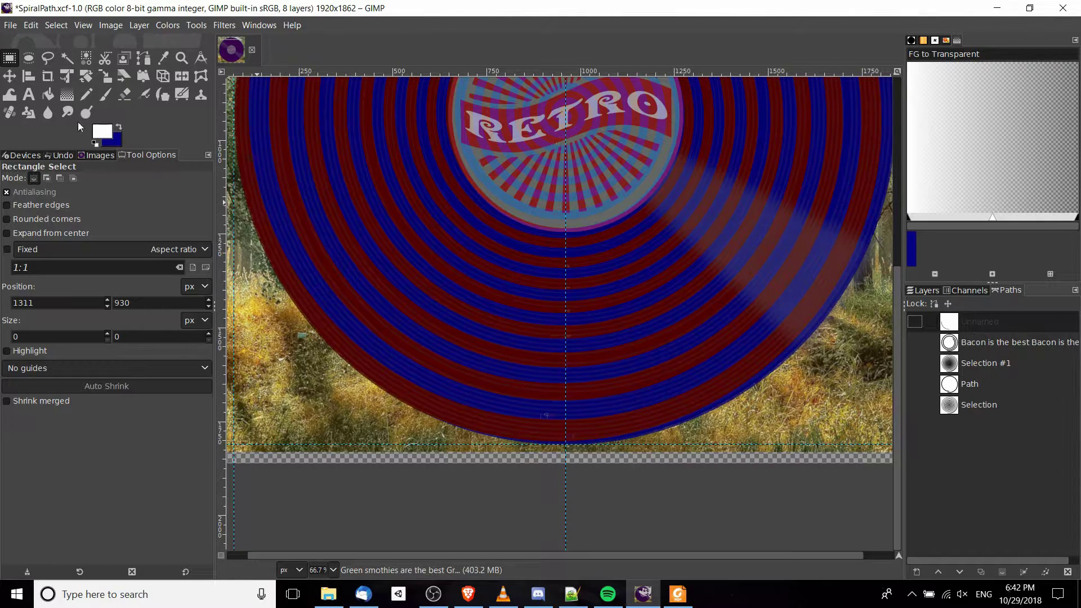
pyautogui.click(145, 59)
pyautogui.click(56, 199)
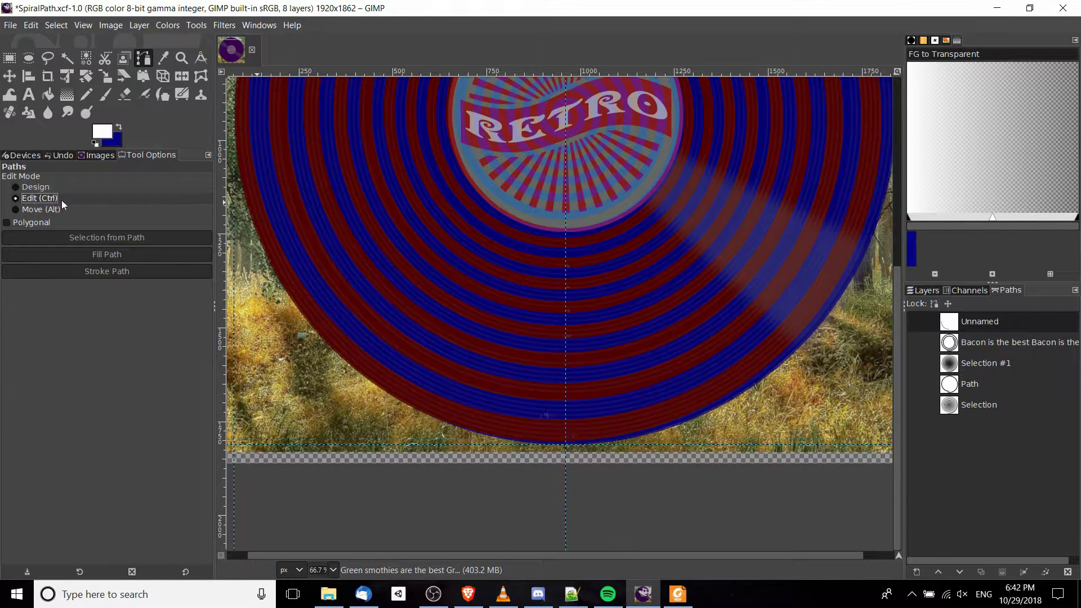
pyautogui.click(974, 329)
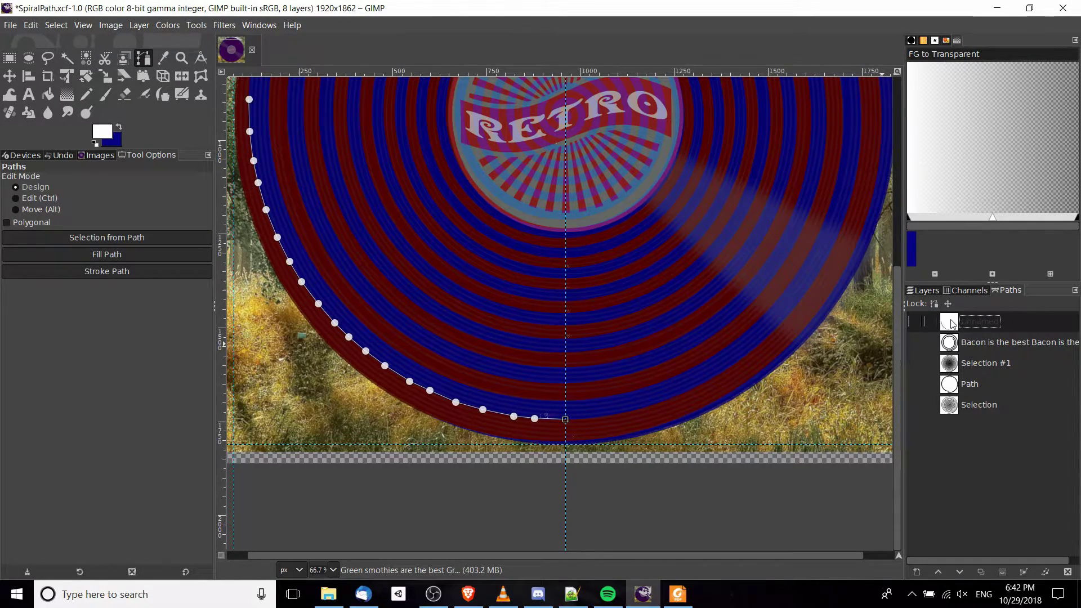
pyautogui.keyDown('ctrl'); pyautogui.scroll(2, 630, 437); pyautogui.keyUp('ctrl')
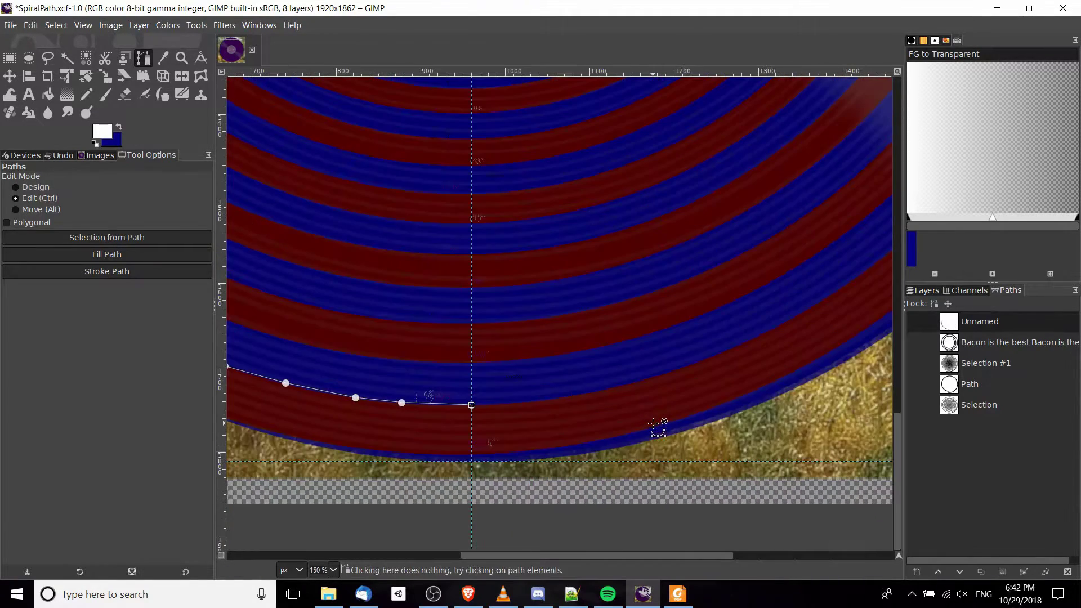
pyautogui.click(564, 396)
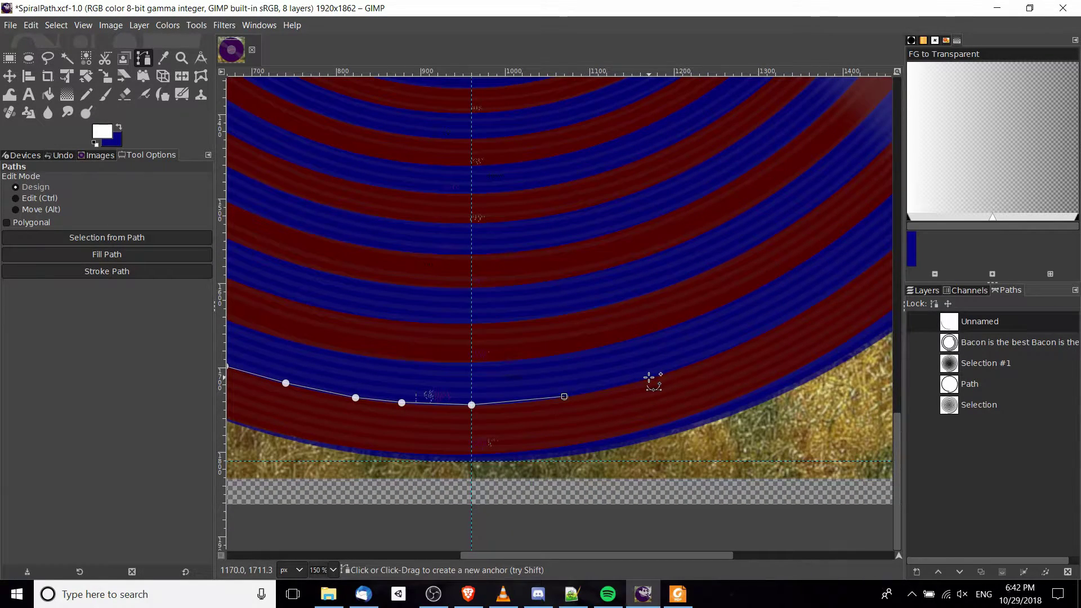
pyautogui.click(648, 378)
pyautogui.click(729, 346)
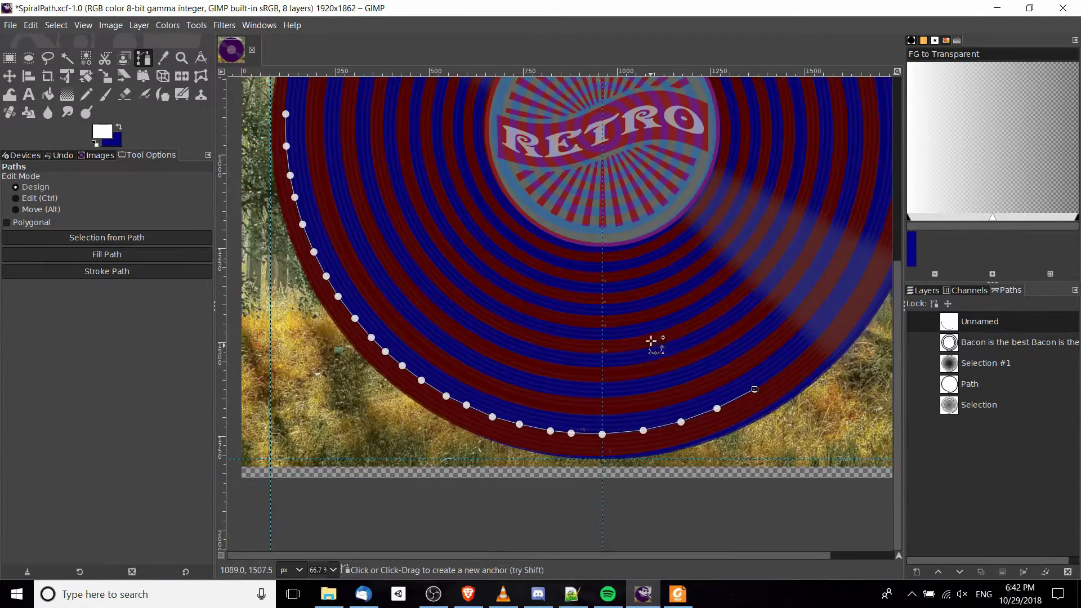
pyautogui.moveTo(758, 254); pyautogui.dragTo(779, 358)
pyautogui.keyDown('ctrl'); pyautogui.scroll(-1, 782, 359); pyautogui.keyUp('ctrl')
pyautogui.moveTo(783, 316); pyautogui.dragTo(706, 337)
# Apply Text along Path to the "Green smothies are the best" text layer using the extended path, and leave path editing for Rectangle Select.
pyautogui.click(926, 290)
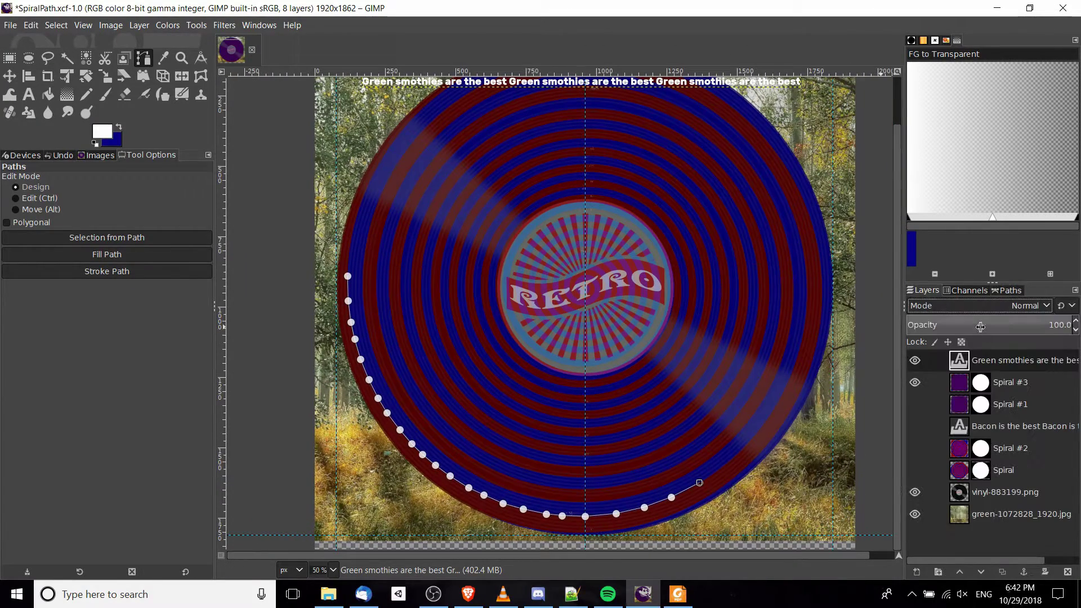
pyautogui.rightClick(991, 360)
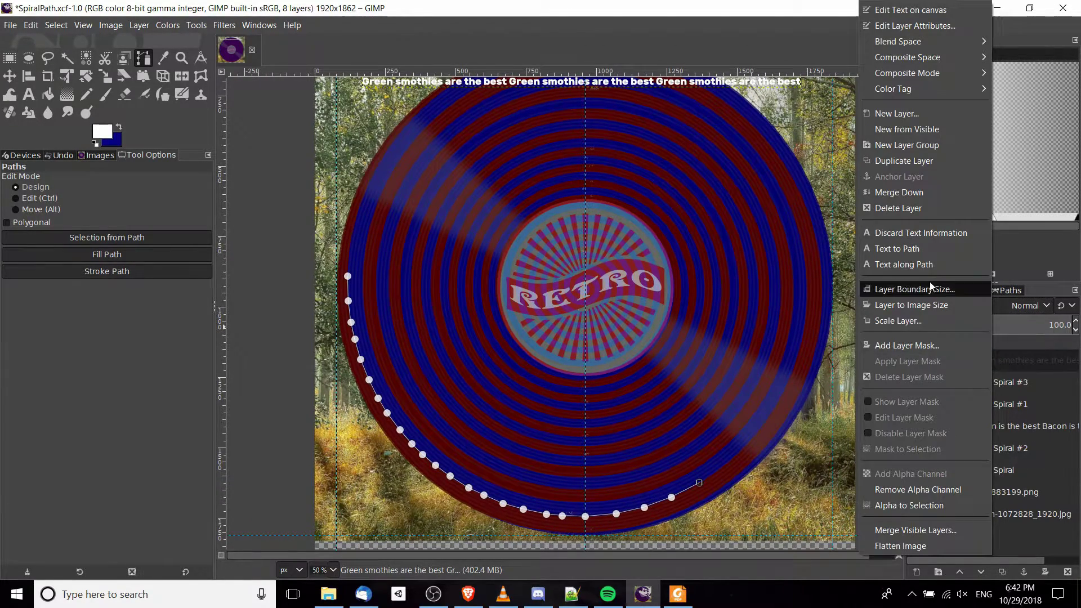
pyautogui.click(931, 264)
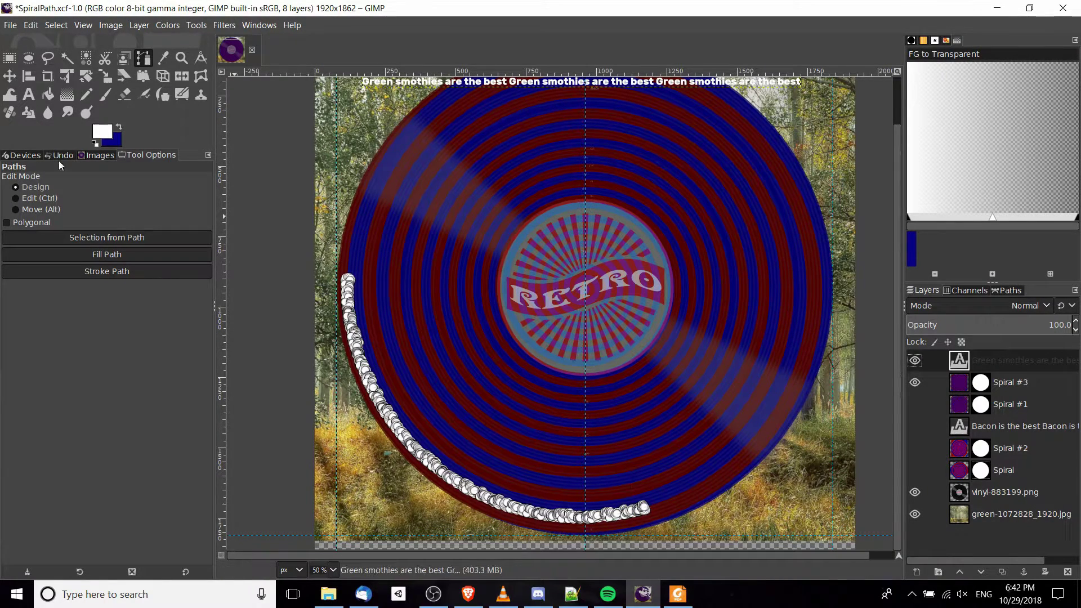
pyautogui.click(10, 57)
pyautogui.scroll(-3, 608, 428)
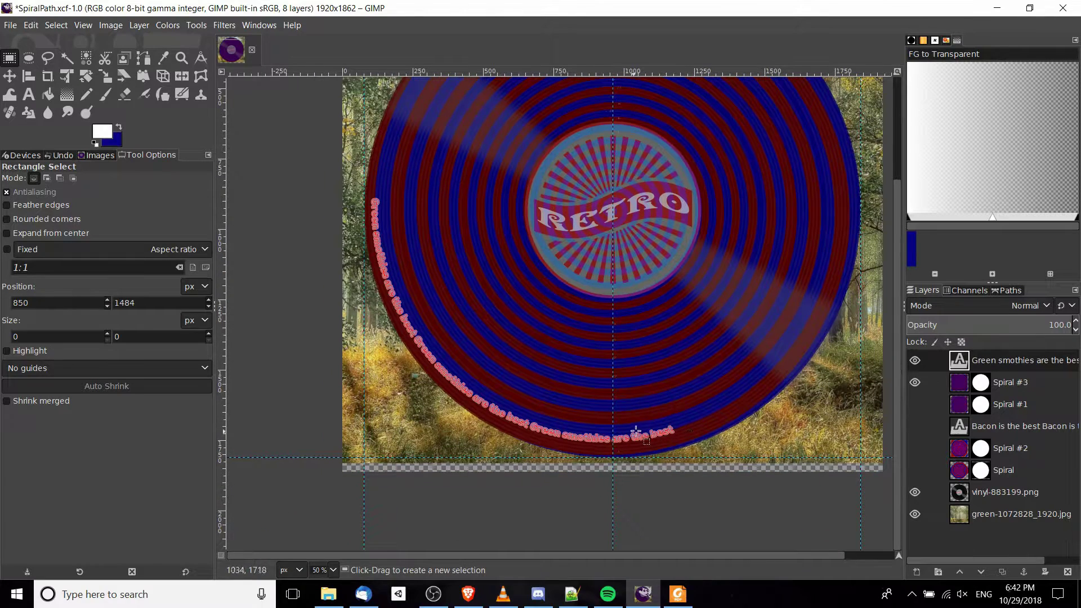
# Show the paths list and widen its dock so the long path names are readable.
pyautogui.click(1004, 289)
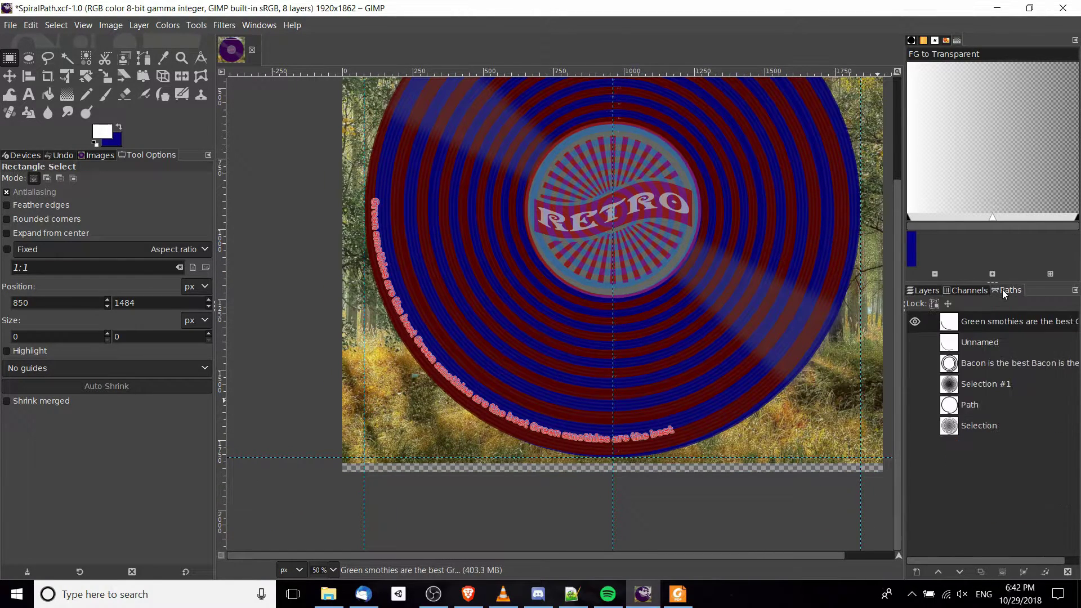
pyautogui.moveTo(904, 305); pyautogui.dragTo(828, 301)
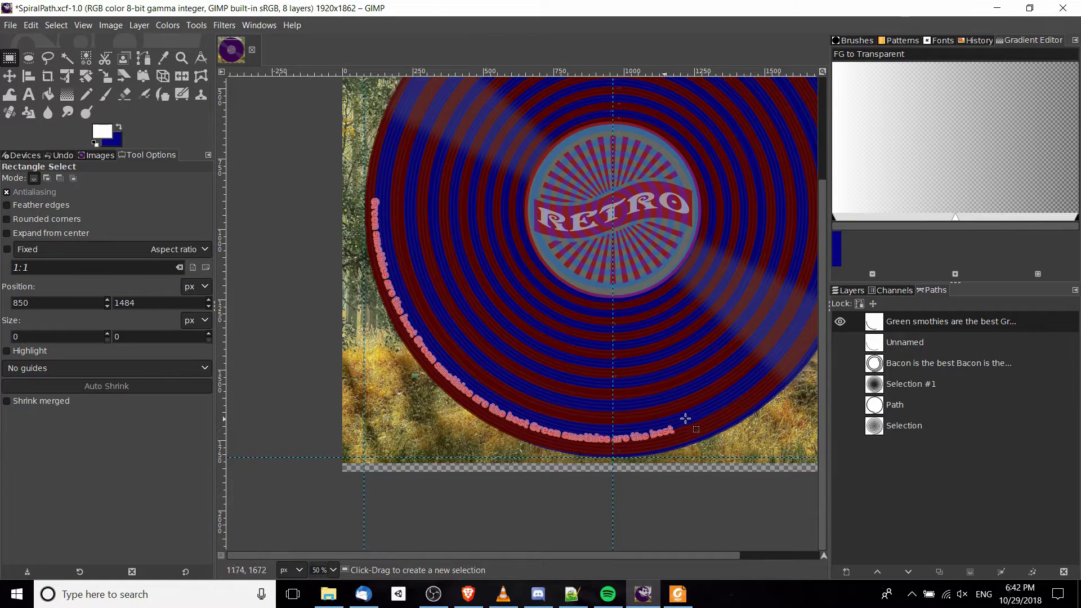
pyautogui.scroll(1, 663, 398)
# Add a new 1920 x 1862 px layer filled with transparency above the "Green smothies are the best" text layer.
pyautogui.click(849, 290)
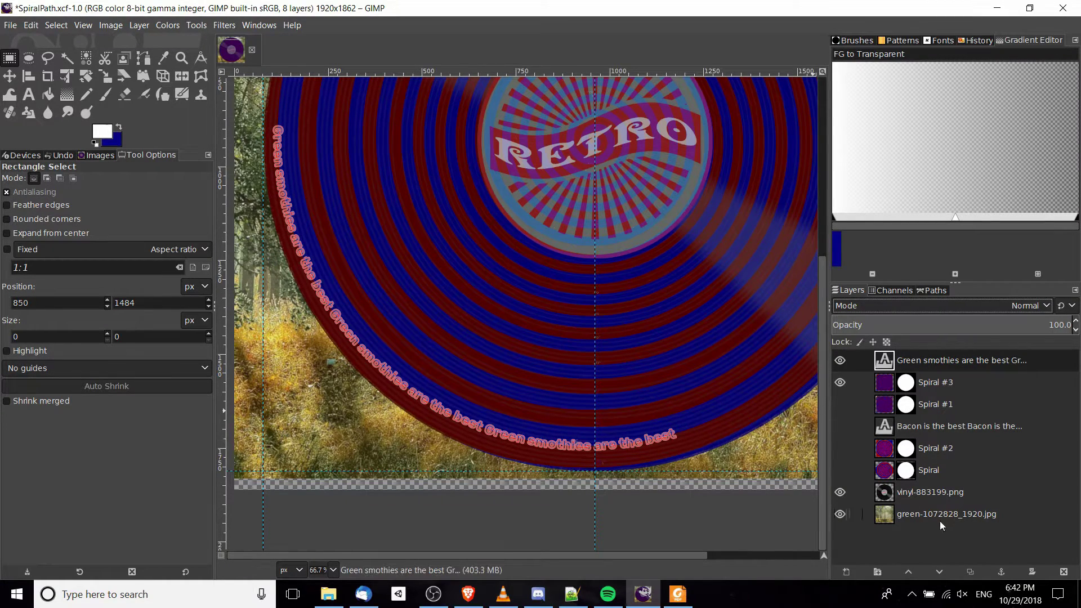
pyautogui.click(844, 572)
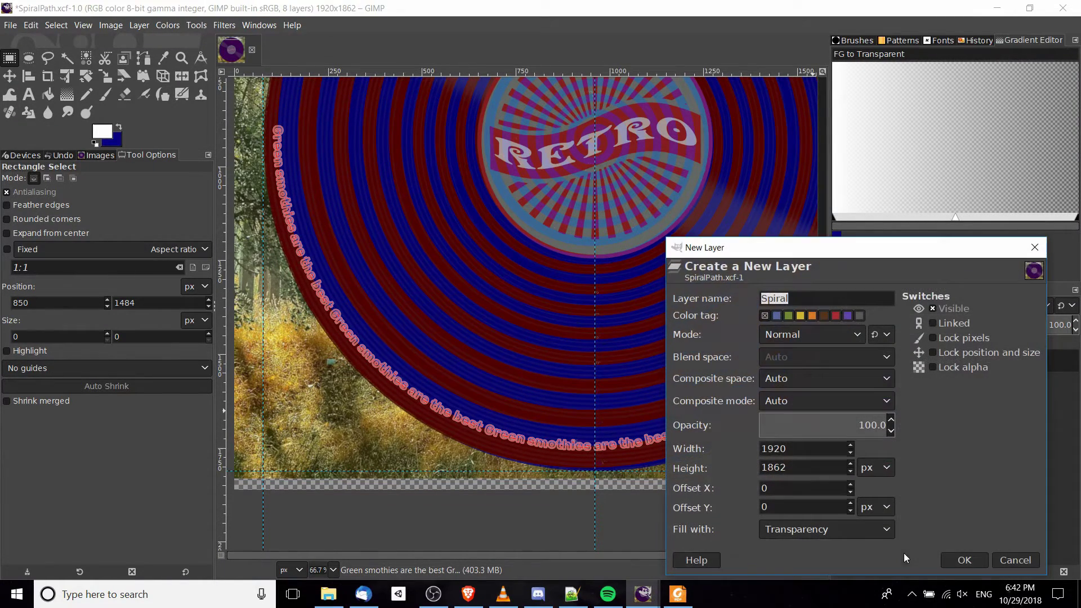
pyautogui.click(964, 560)
# Convert the "Green smothies are the best" path to a selection and check its outline along the record's edge.
pyautogui.click(935, 292)
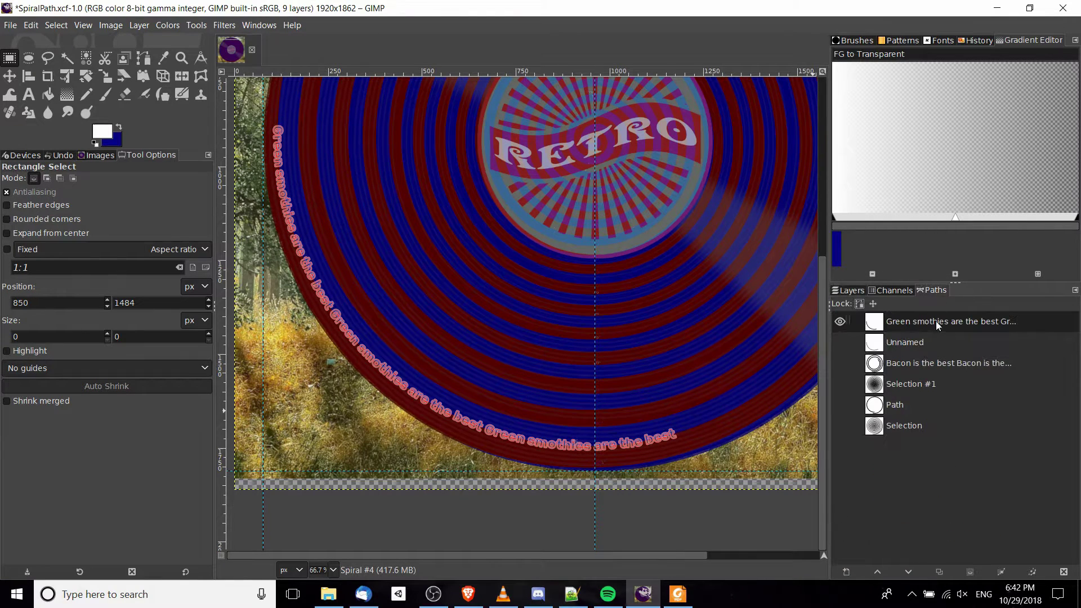
pyautogui.rightClick(900, 324)
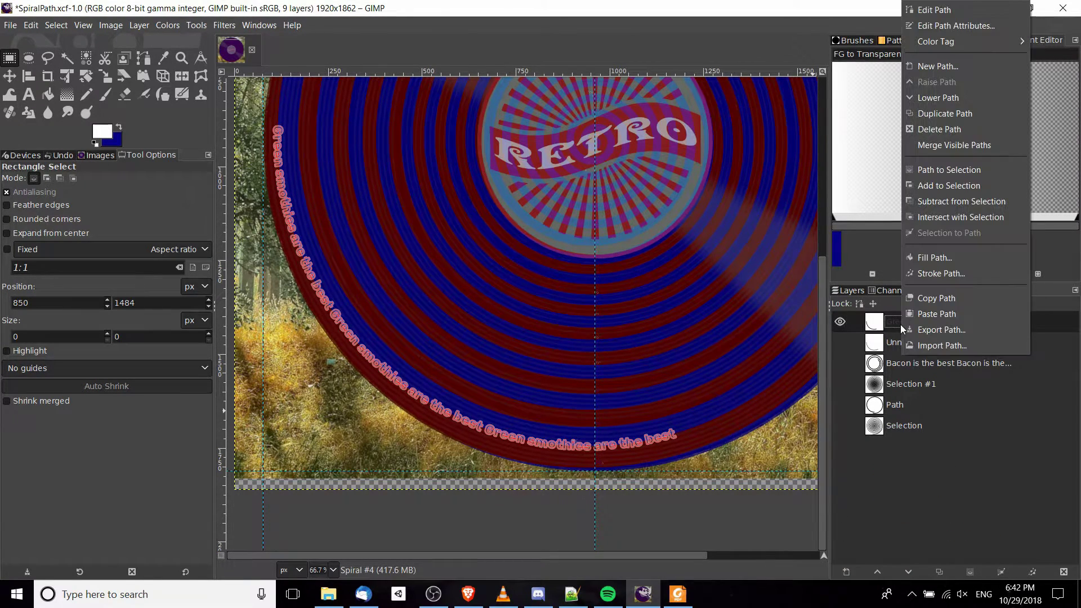
pyautogui.click(933, 171)
pyautogui.scroll(4, 408, 350)
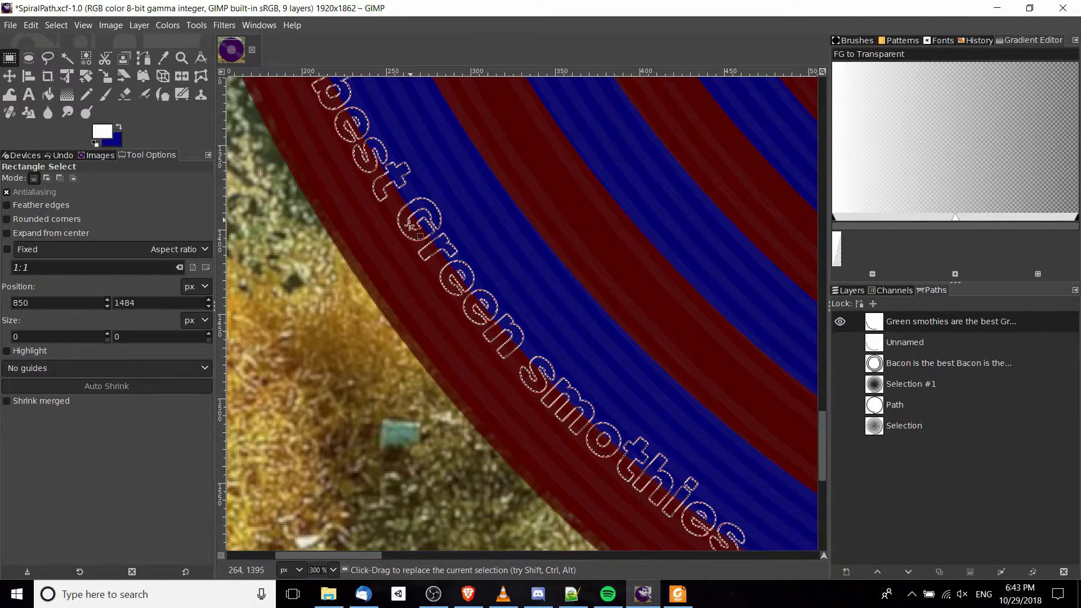
pyautogui.scroll(-1, 429, 218)
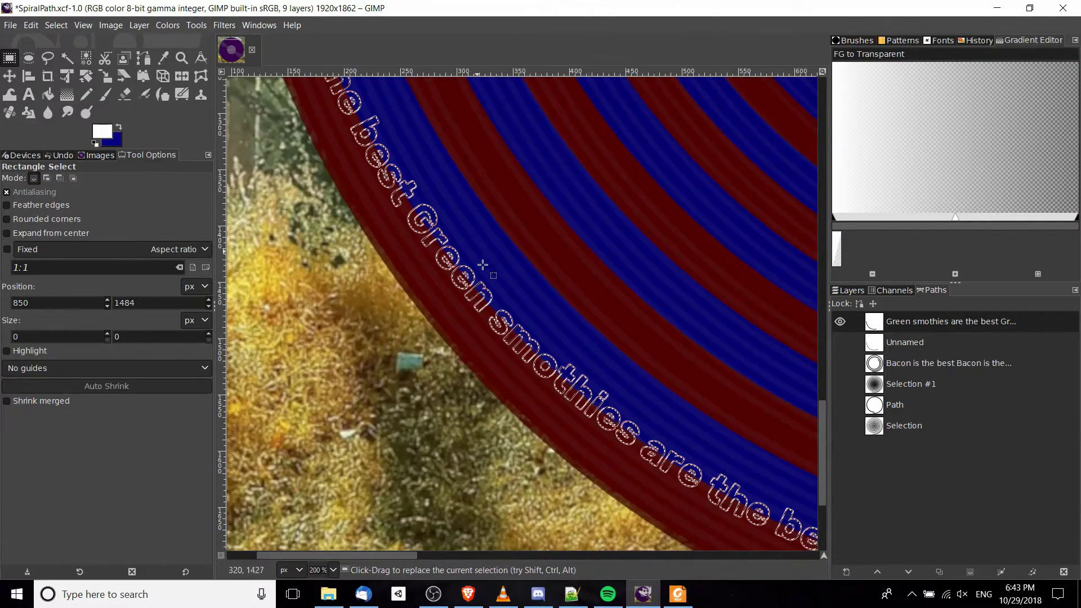
pyautogui.moveTo(512, 310); pyautogui.dragTo(369, 222)
pyautogui.moveTo(550, 338); pyautogui.dragTo(373, 261)
pyautogui.moveTo(619, 383); pyautogui.dragTo(332, 239)
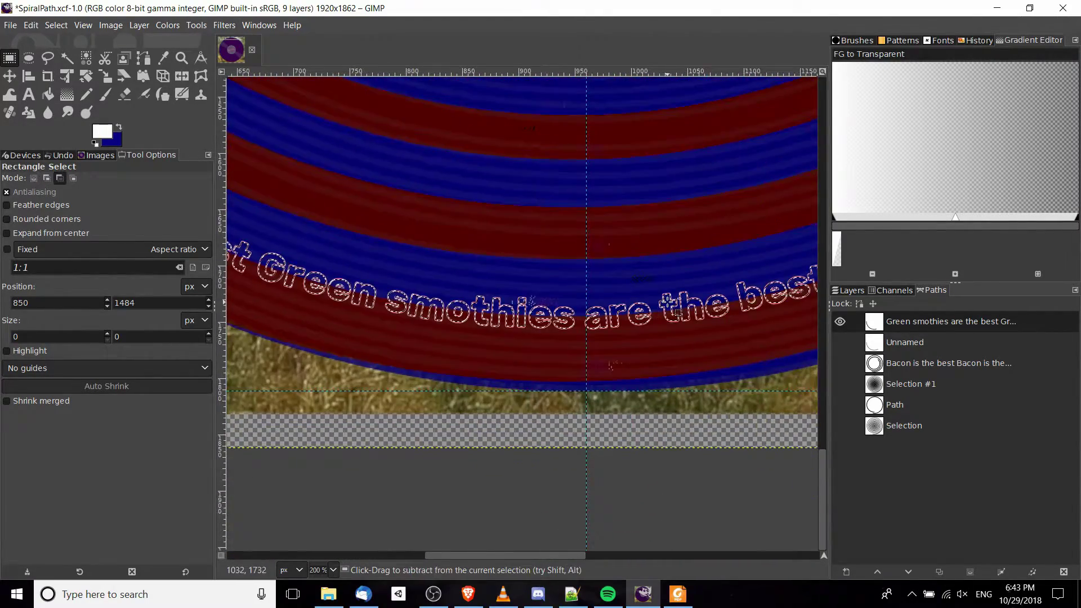
pyautogui.scroll(-4, 655, 308)
# Fill the curved text selection with white on the Spiral #4 layer using Bucket Fill.
pyautogui.click(850, 290)
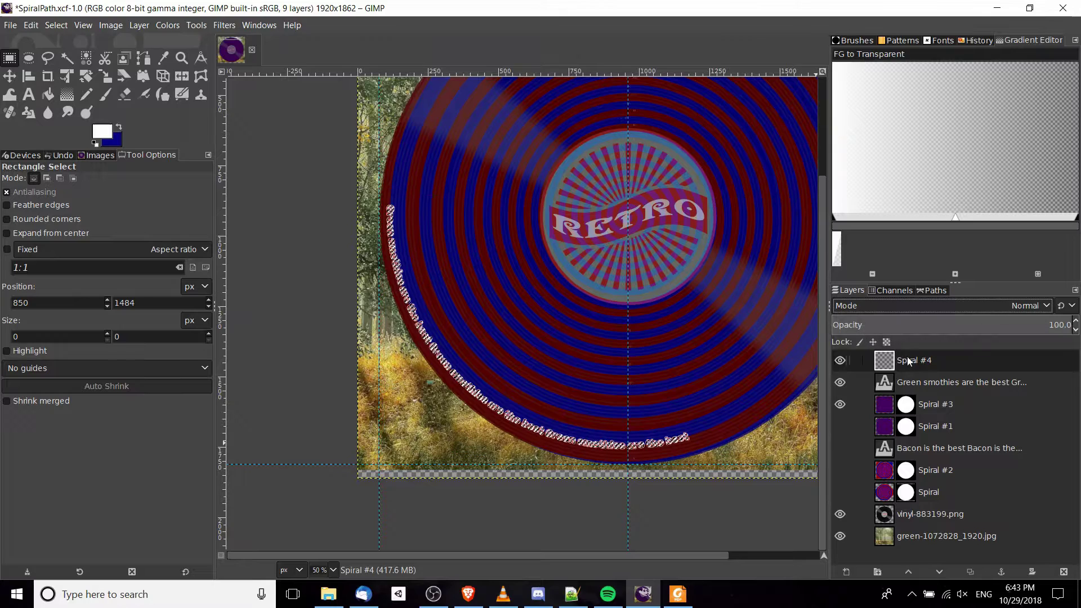
pyautogui.click(49, 97)
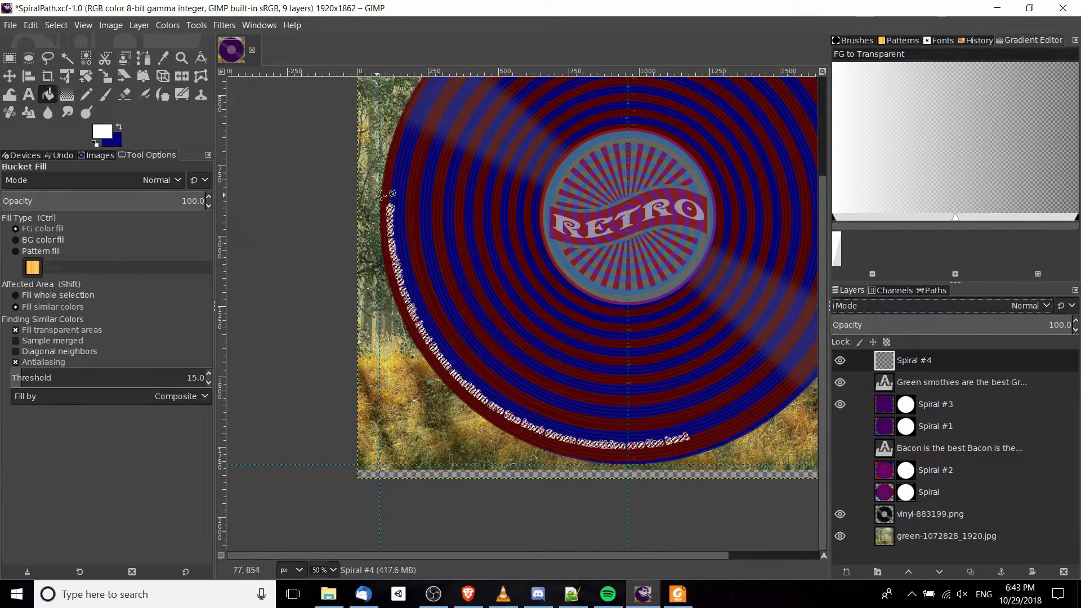
pyautogui.scroll(4, 407, 261)
pyautogui.hscroll(-5, 408, 262)
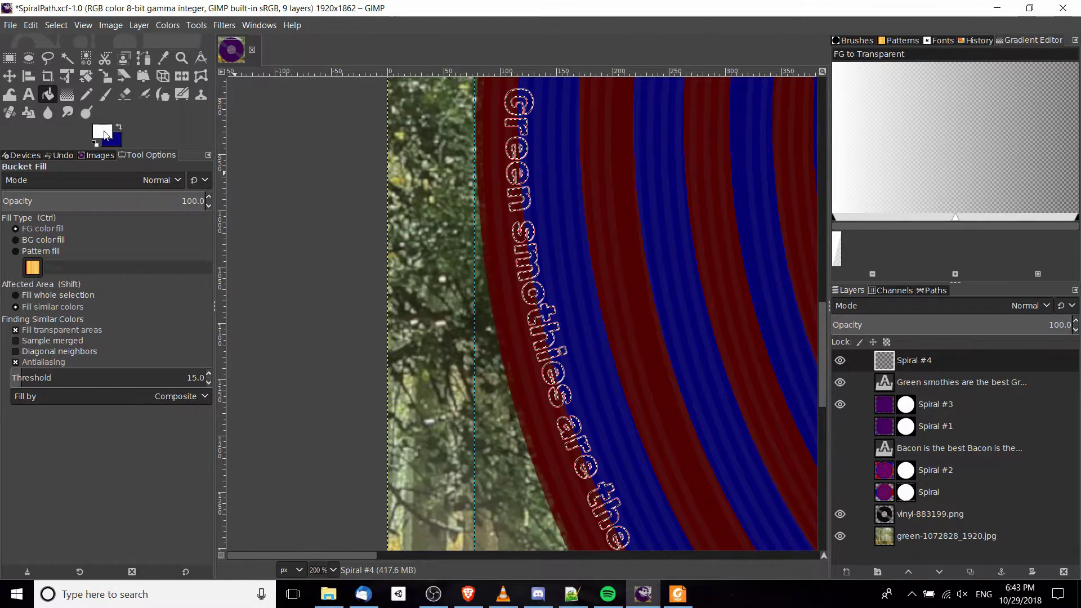
pyautogui.click(530, 227)
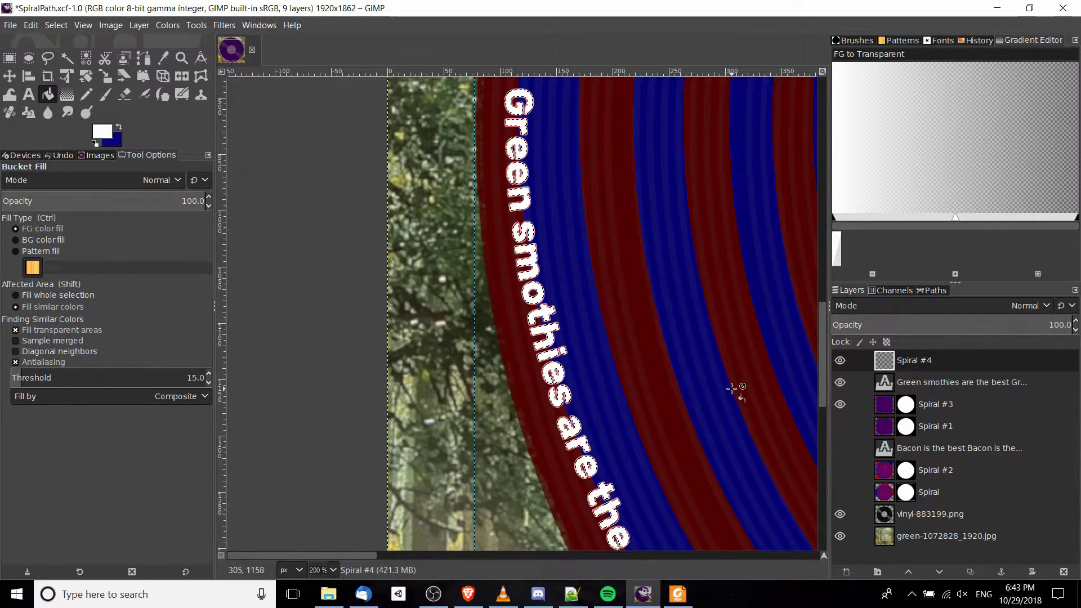
# Check the white curved lettering, clear the selection, hide the "Green smothies are the best" path and return to the layer list.
pyautogui.hotkey('shift', '2')
pyautogui.moveTo(764, 476); pyautogui.dragTo(627, 330)
pyautogui.press('1')
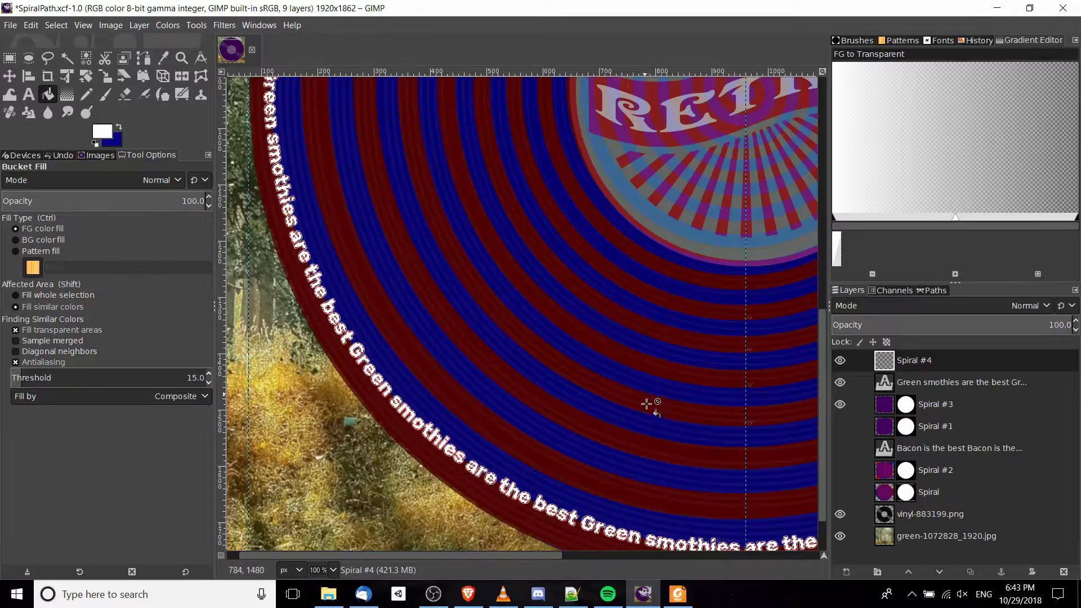
pyautogui.moveTo(554, 353); pyautogui.dragTo(645, 485)
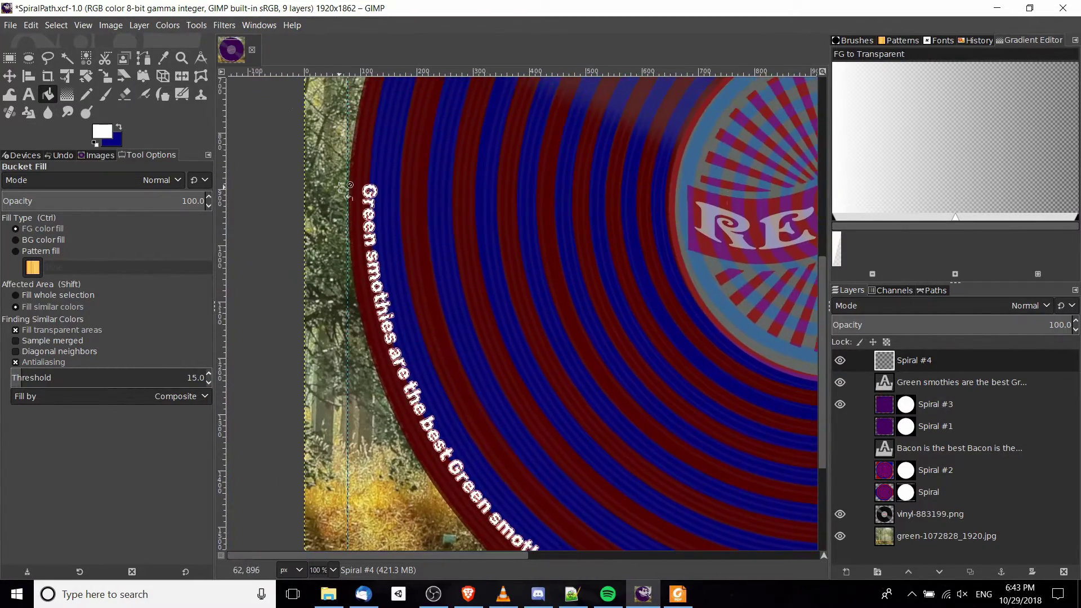
pyautogui.moveTo(548, 357); pyautogui.dragTo(334, 140)
pyautogui.press('r')
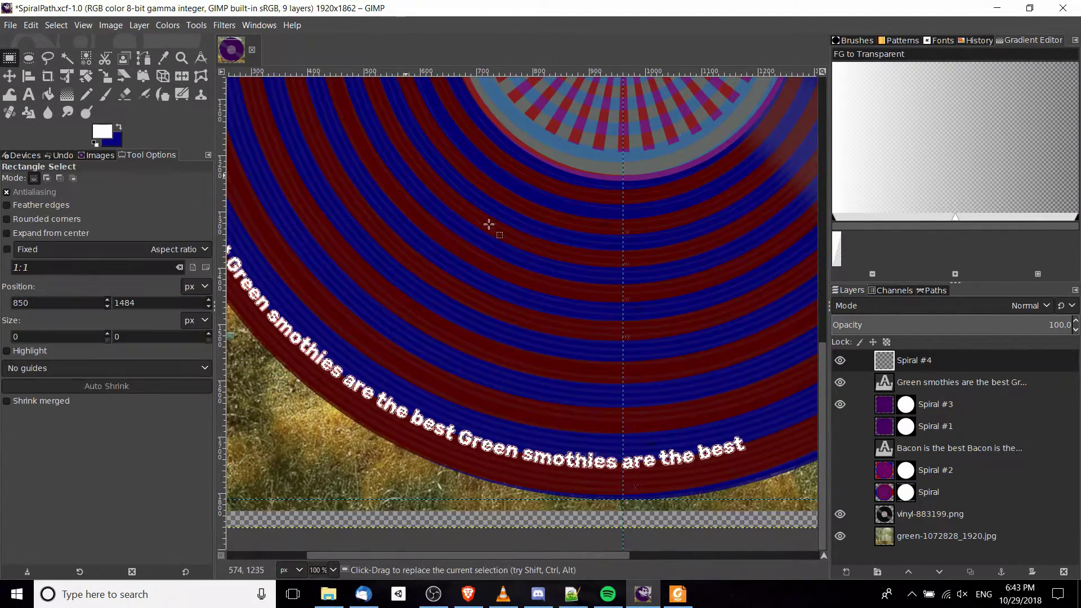
pyautogui.press('-')
pyautogui.click(932, 290)
pyautogui.click(840, 323)
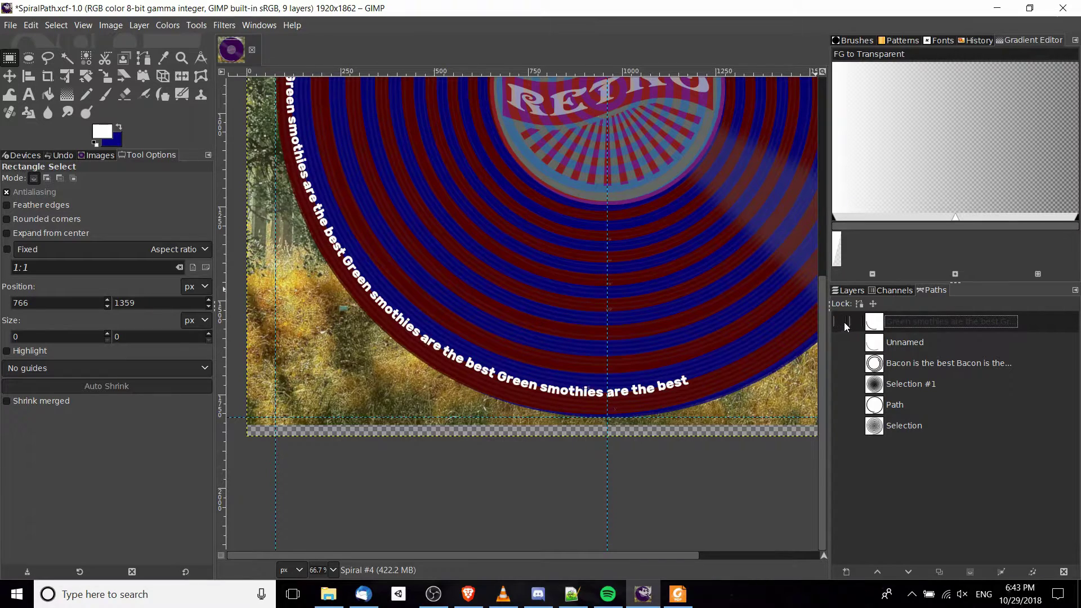
pyautogui.click(849, 290)
pyautogui.scroll(5, 652, 350)
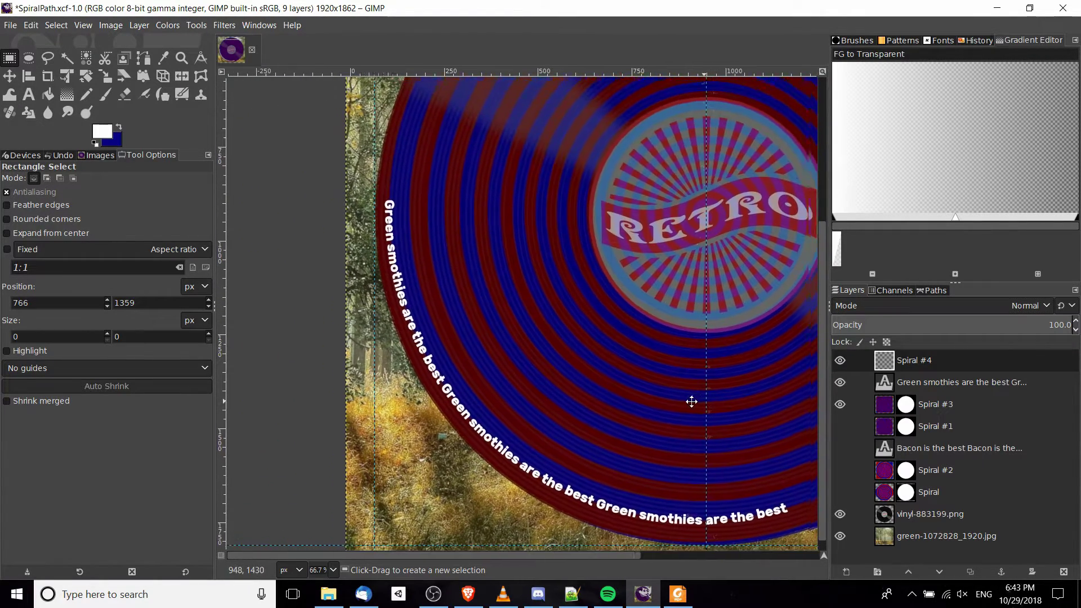
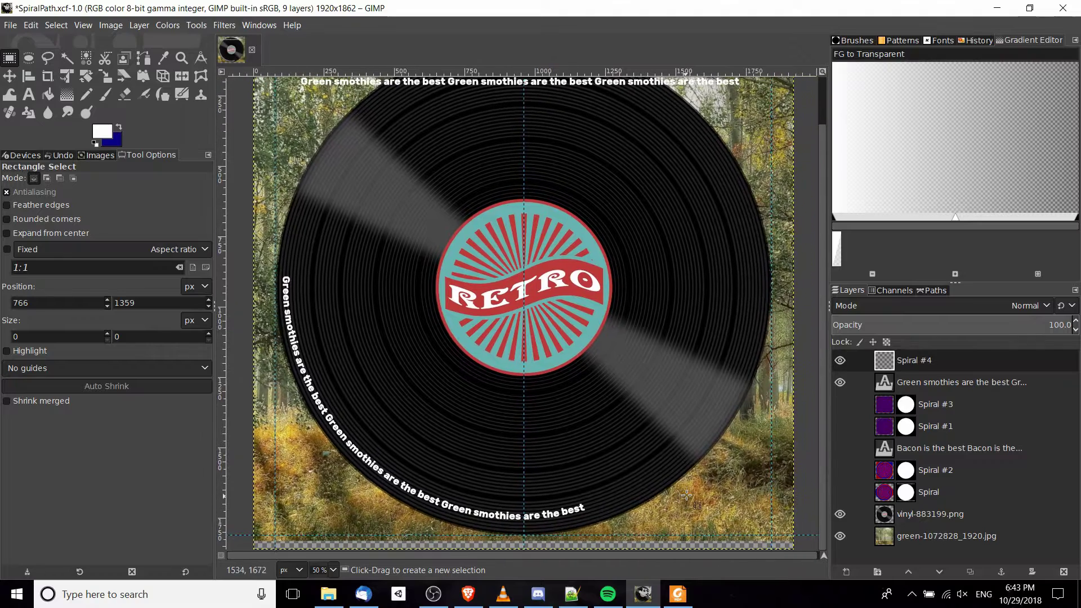
# Delete the Spiral #4 layer and hide the "Green smothies are the best" text layer.
pyautogui.moveTo(519, 396)
pyautogui.mouseDown()
pyautogui.moveTo(523, 434)
pyautogui.moveTo(503, 406)
pyautogui.mouseUp()
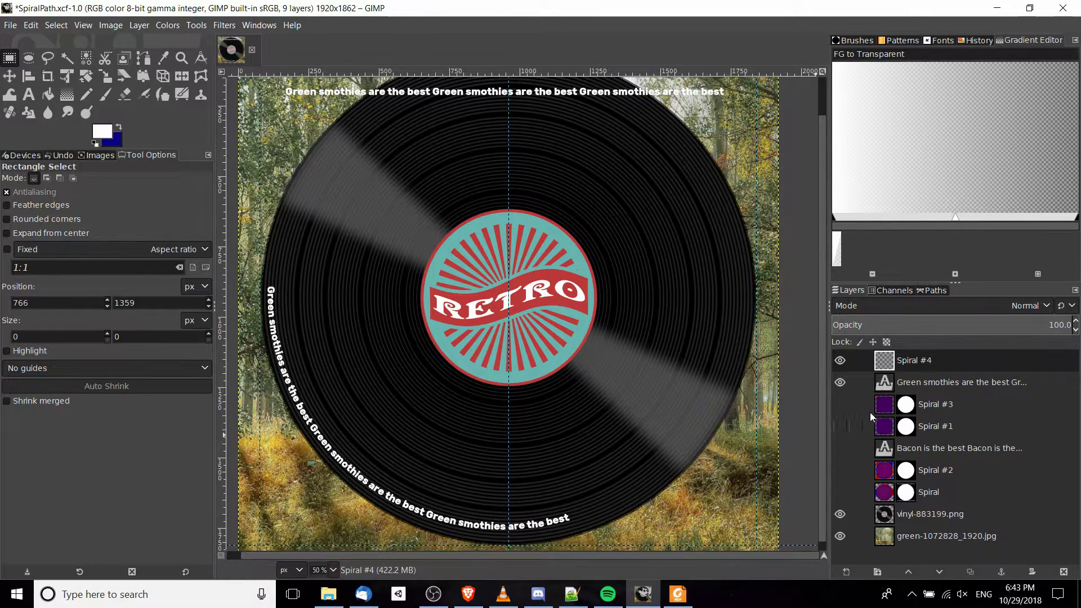
pyautogui.click(891, 408)
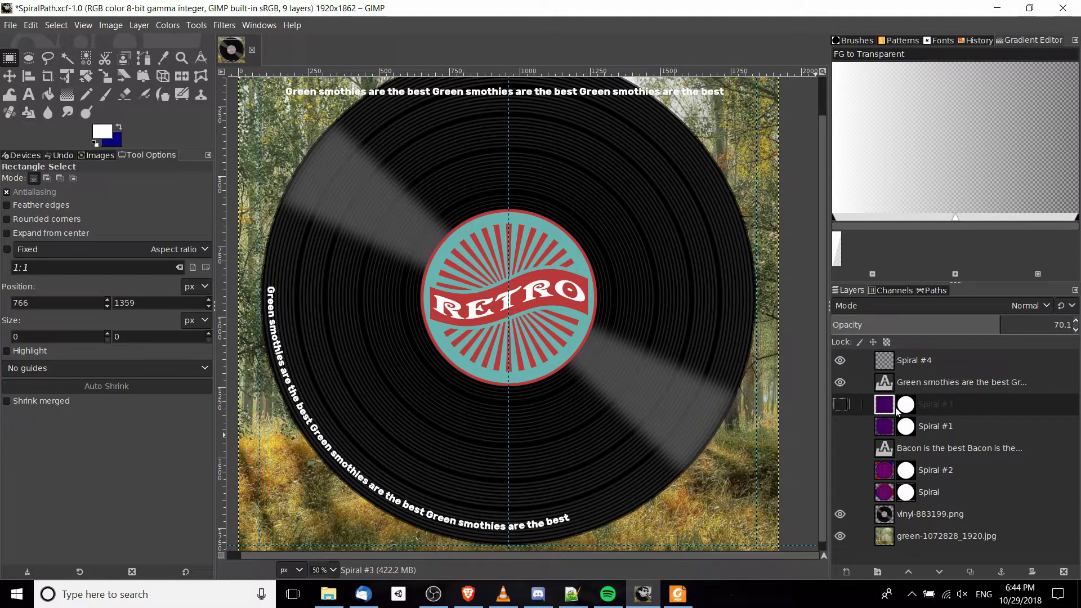
pyautogui.moveTo(495, 470); pyautogui.dragTo(569, 461)
pyautogui.hscroll(2, 697, 369)
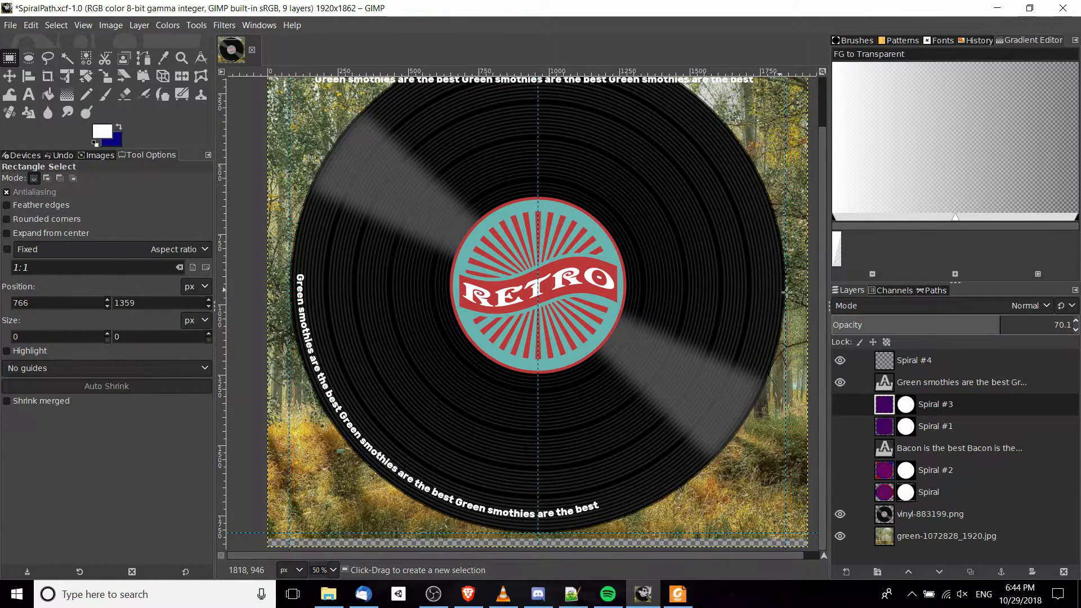
pyautogui.click(935, 290)
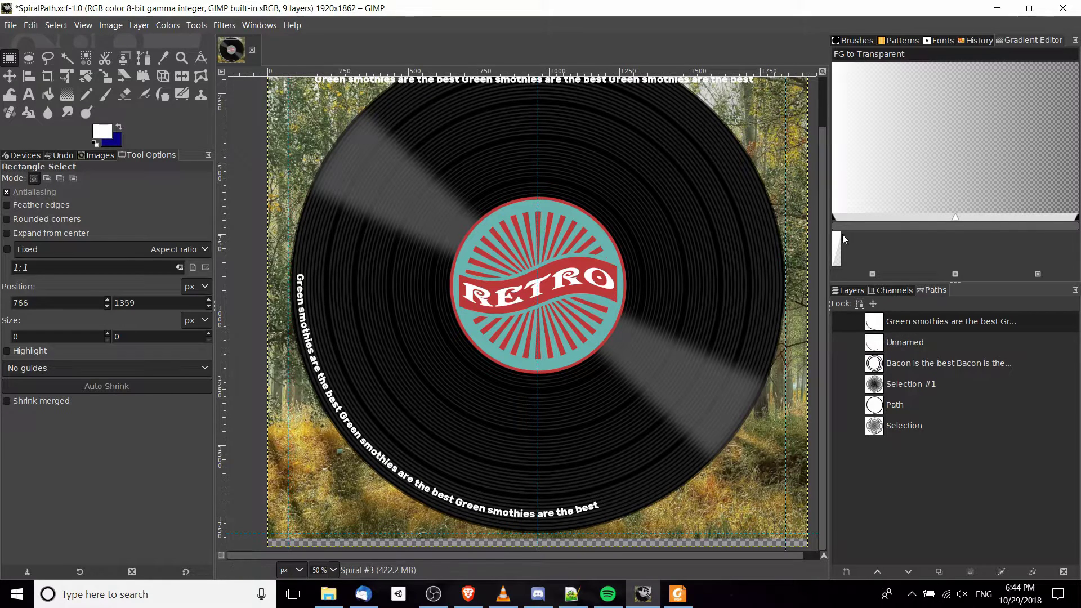
pyautogui.click(849, 290)
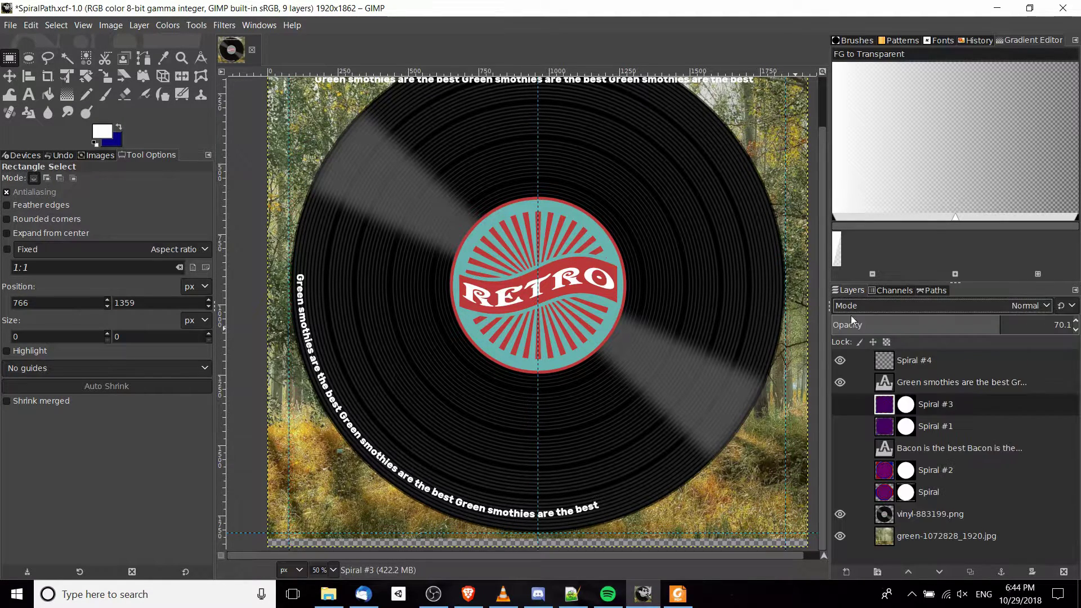
pyautogui.click(1063, 572)
# Compare the "Green smothies are the best" path with the Unnamed path, then delete the "Green smothies are the best" path.
pyautogui.click(935, 290)
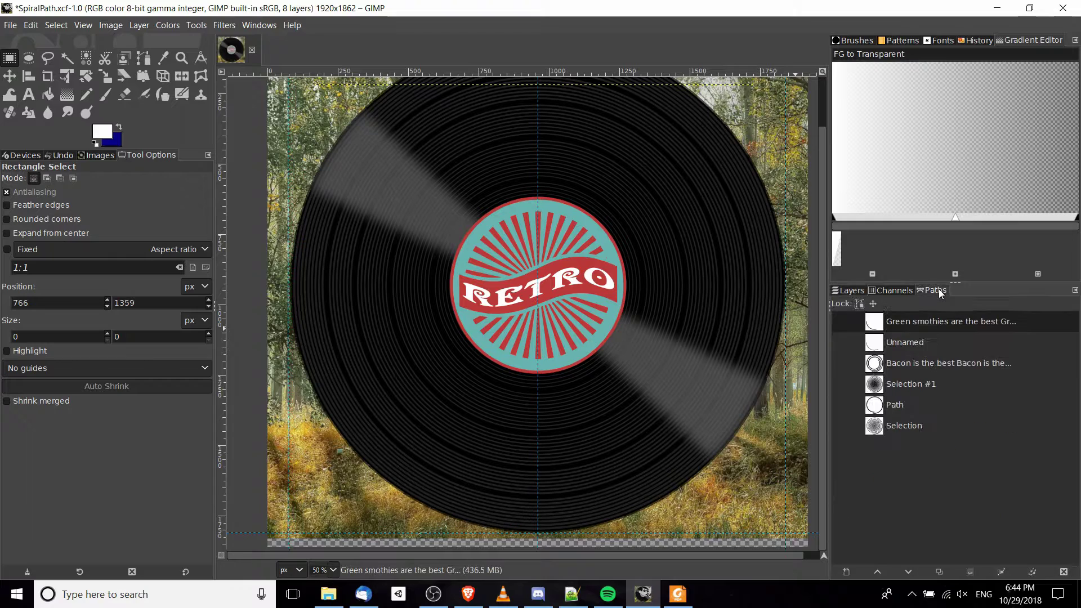
pyautogui.doubleClick(938, 324)
pyautogui.scroll(-2, 620, 422)
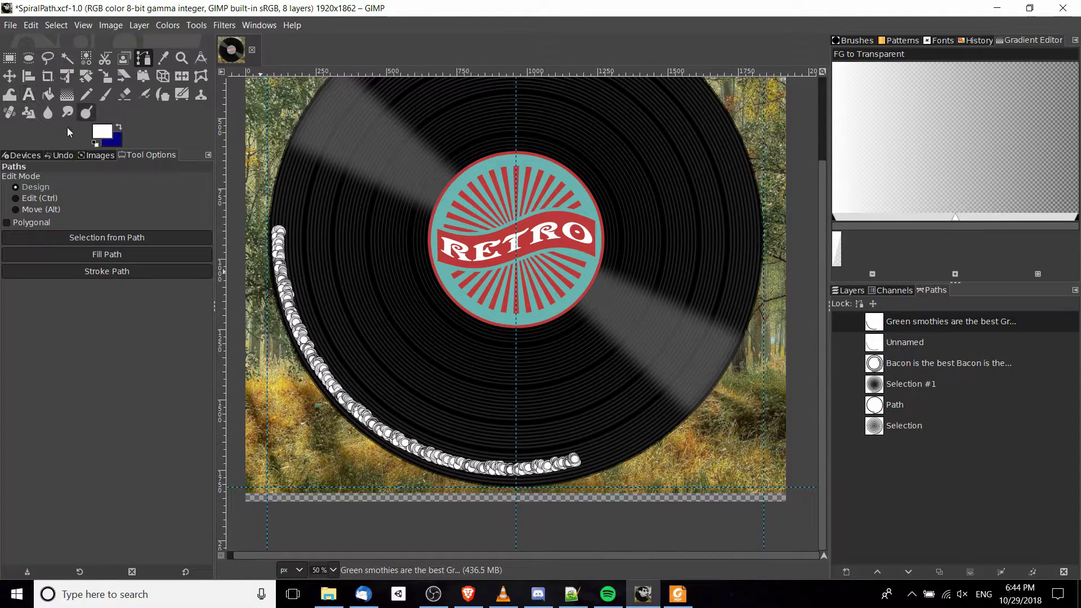
pyautogui.click(15, 200)
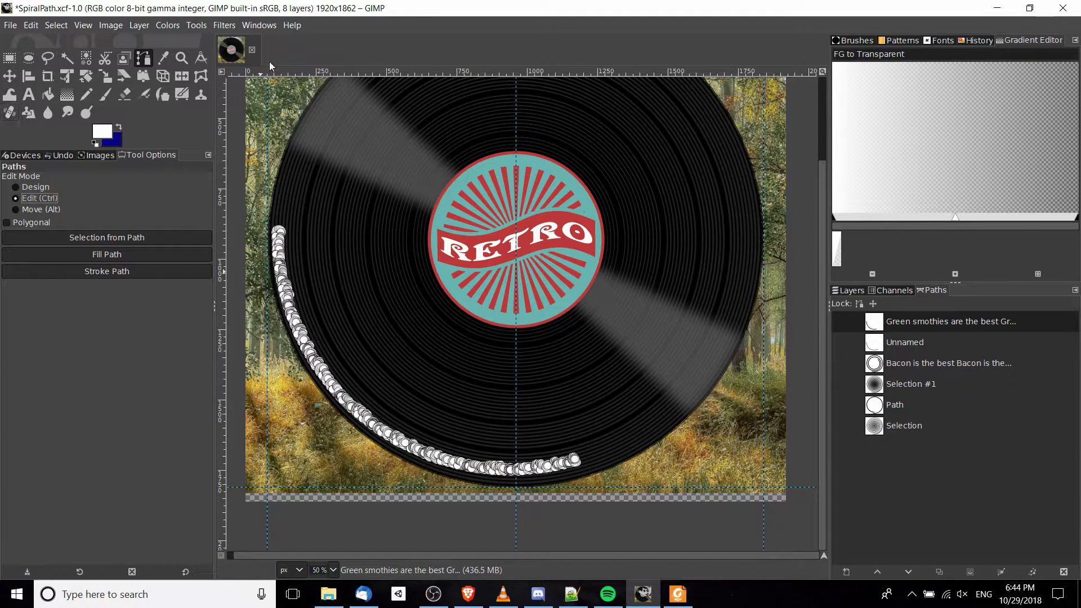
pyautogui.click(878, 345)
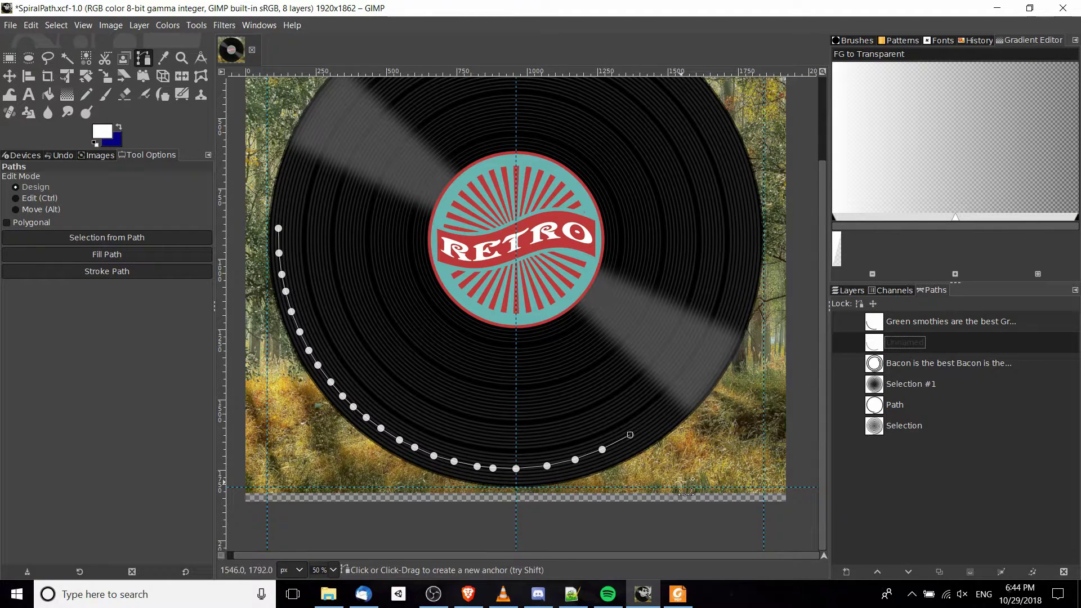
pyautogui.moveTo(814, 417); pyautogui.dragTo(748, 379)
pyautogui.doubleClick(924, 322)
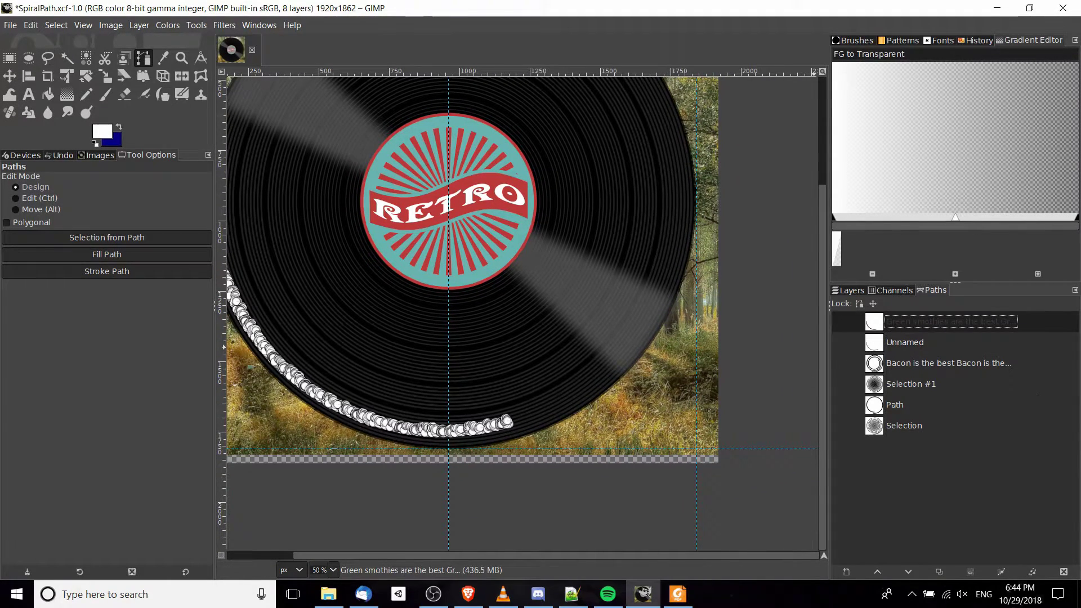
pyautogui.click(1066, 571)
# Activate the Unnamed path for editing and show the Spiral #3 layer as a tracing guide.
pyautogui.click(952, 323)
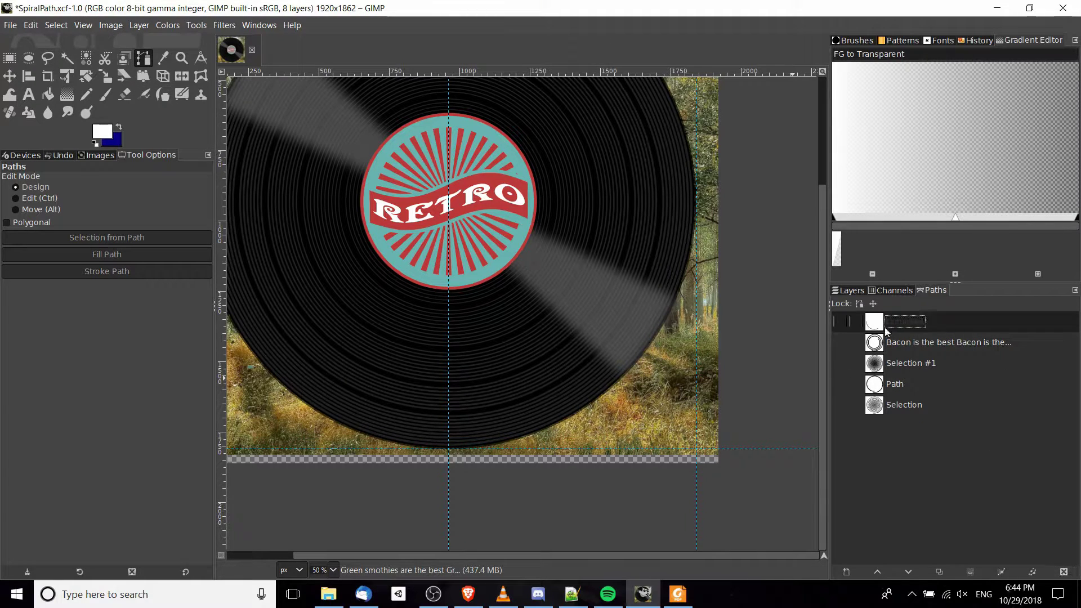
pyautogui.doubleClick(871, 328)
pyautogui.moveTo(546, 415); pyautogui.dragTo(663, 392)
pyautogui.moveTo(716, 357); pyautogui.dragTo(550, 413)
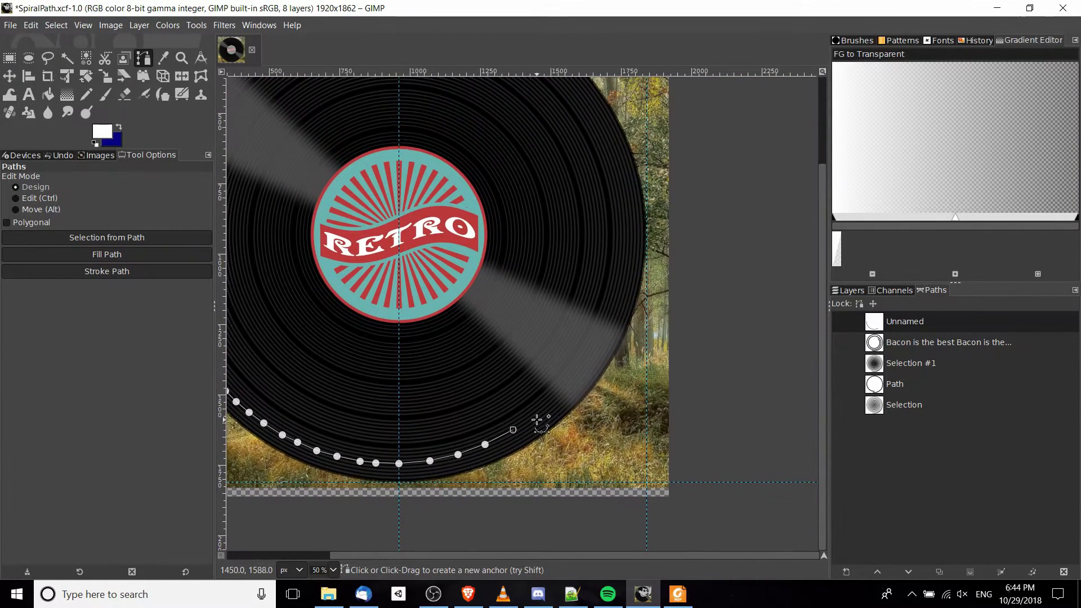
pyautogui.click(851, 292)
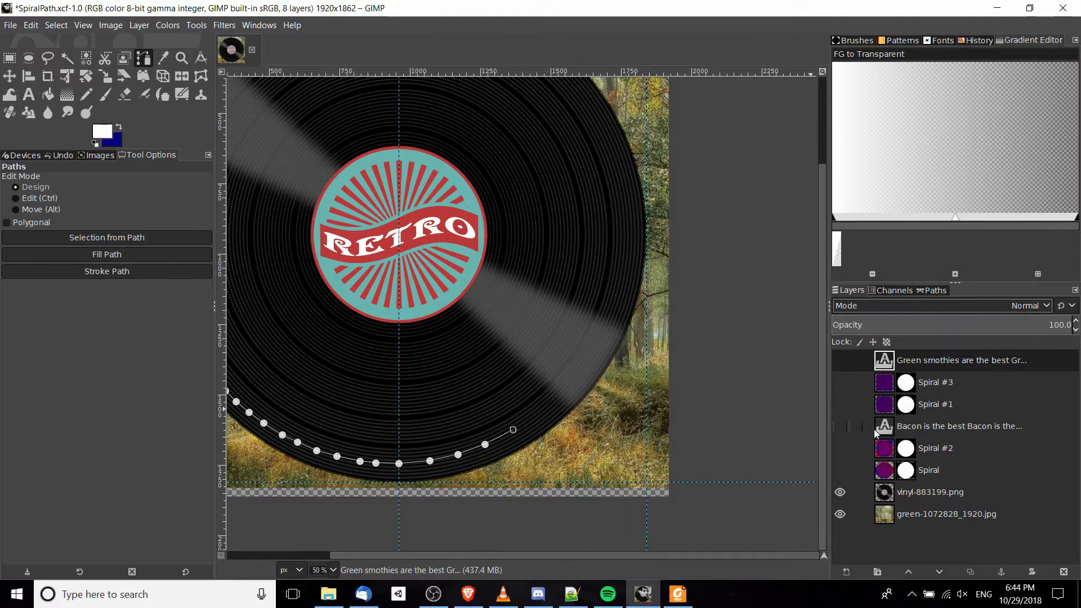
pyautogui.click(839, 383)
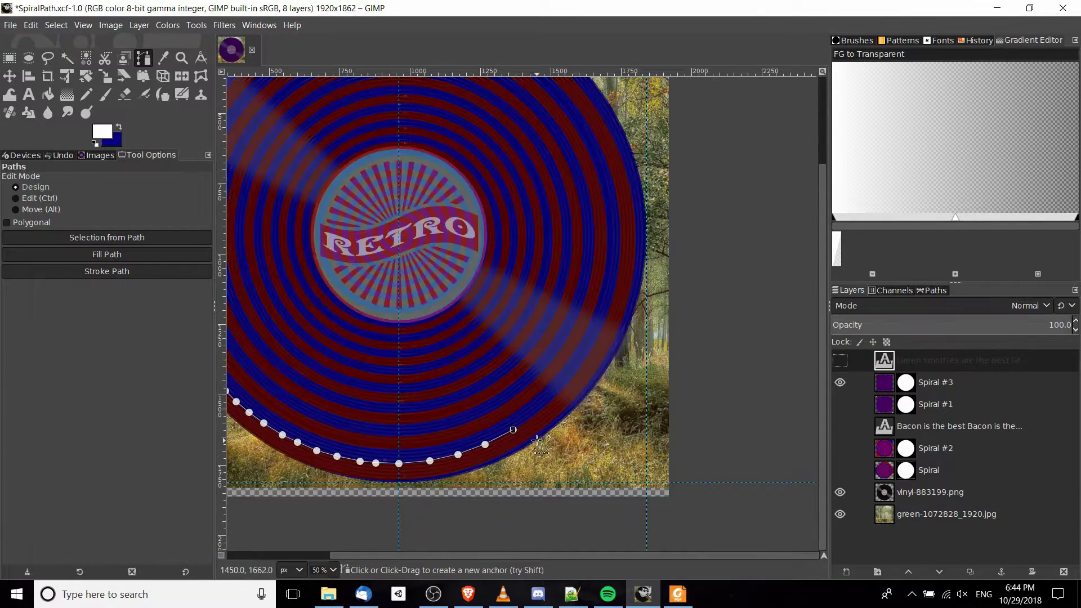
# Extend the Unnamed path with anchors along the red and blue spiral boundary for about two more turns inward.
pyautogui.scroll(4, 549, 446)
pyautogui.scroll(3, 529, 394)
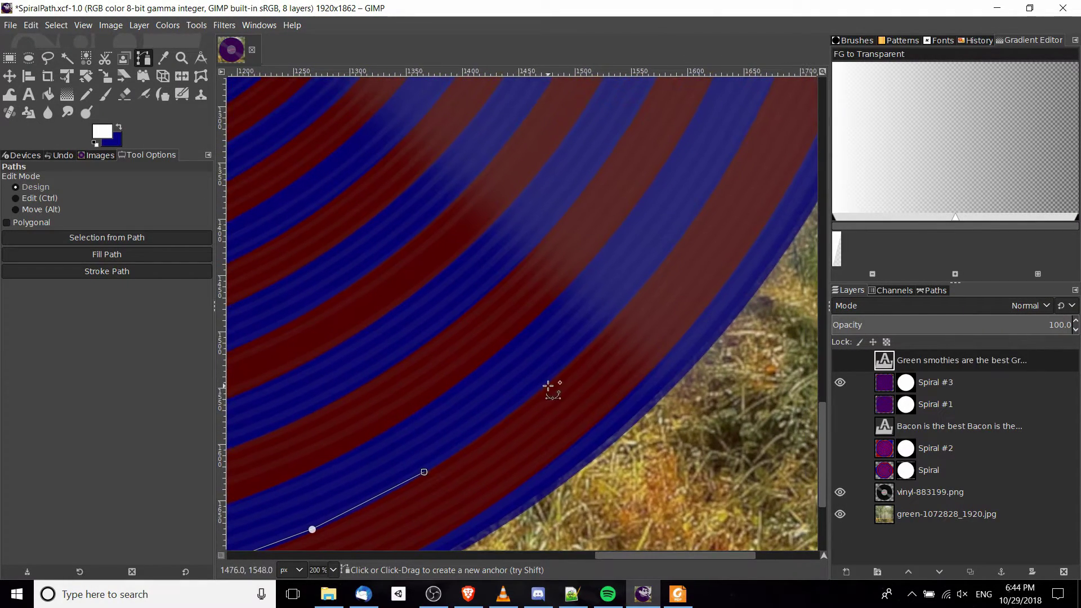
pyautogui.click(591, 346)
pyautogui.scroll(4, 620, 338)
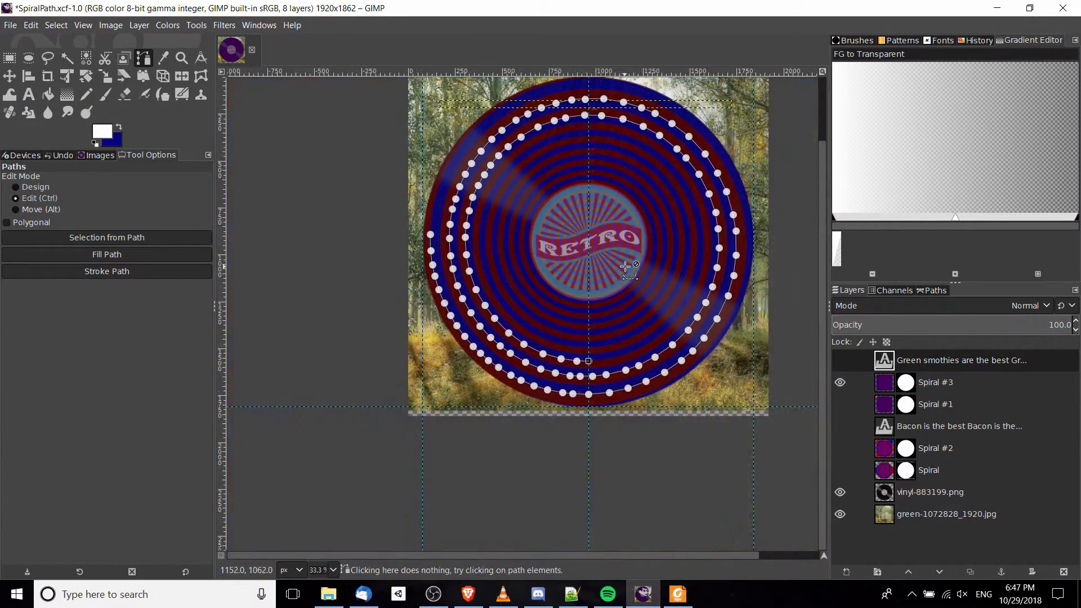
pyautogui.scroll(-3, 625, 266)
pyautogui.scroll(3, 647, 282)
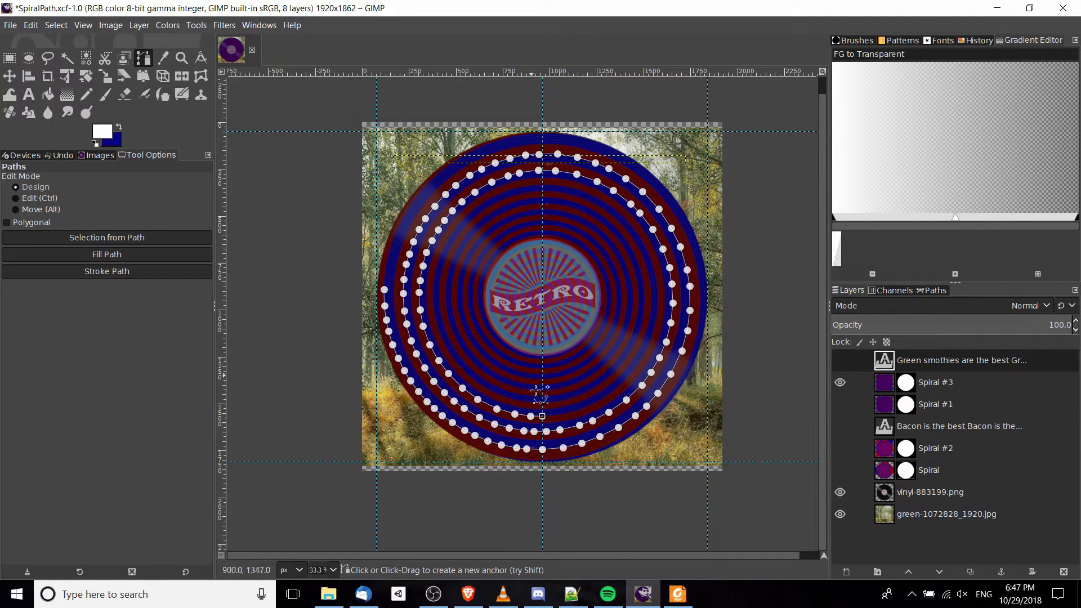
pyautogui.scroll(2, 585, 231)
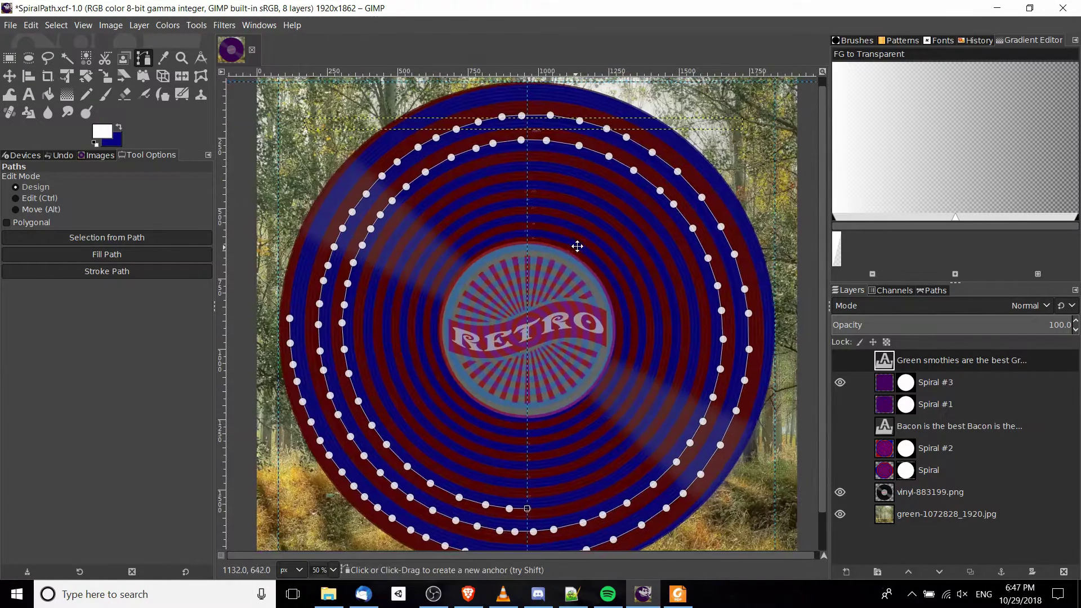
pyautogui.scroll(-2, 593, 224)
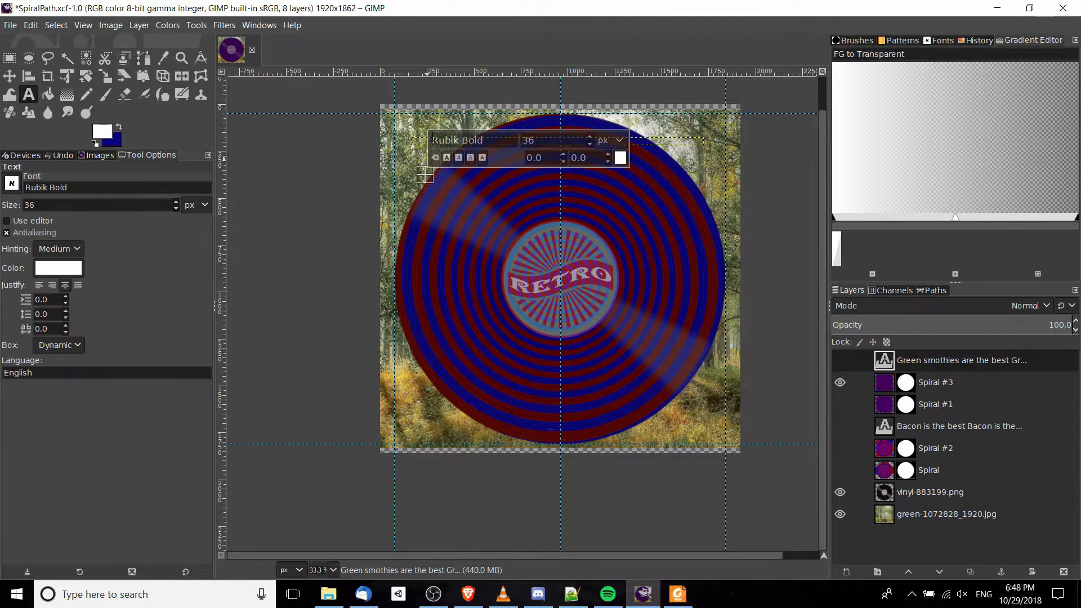
# Paste the "Lorem ipsum dolor sit amet" text in Rubik Bold 36 px across the record's upper part and shift it slightly left.
pyautogui.click(430, 123)
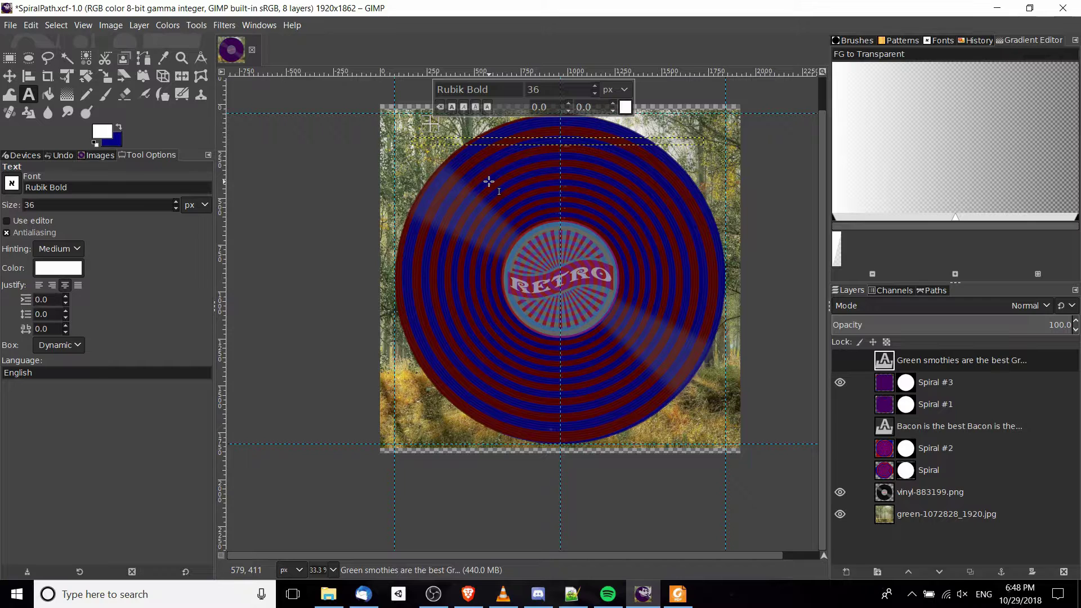
pyautogui.hotkey('ctrl', 'v')
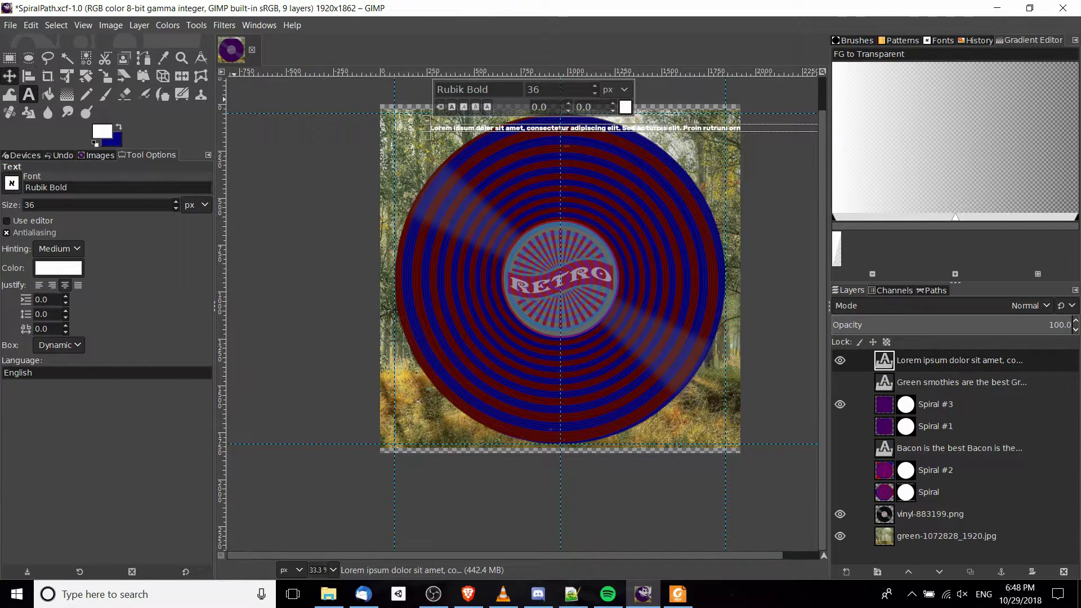
pyautogui.click(9, 75)
pyautogui.moveTo(606, 137); pyautogui.dragTo(579, 142)
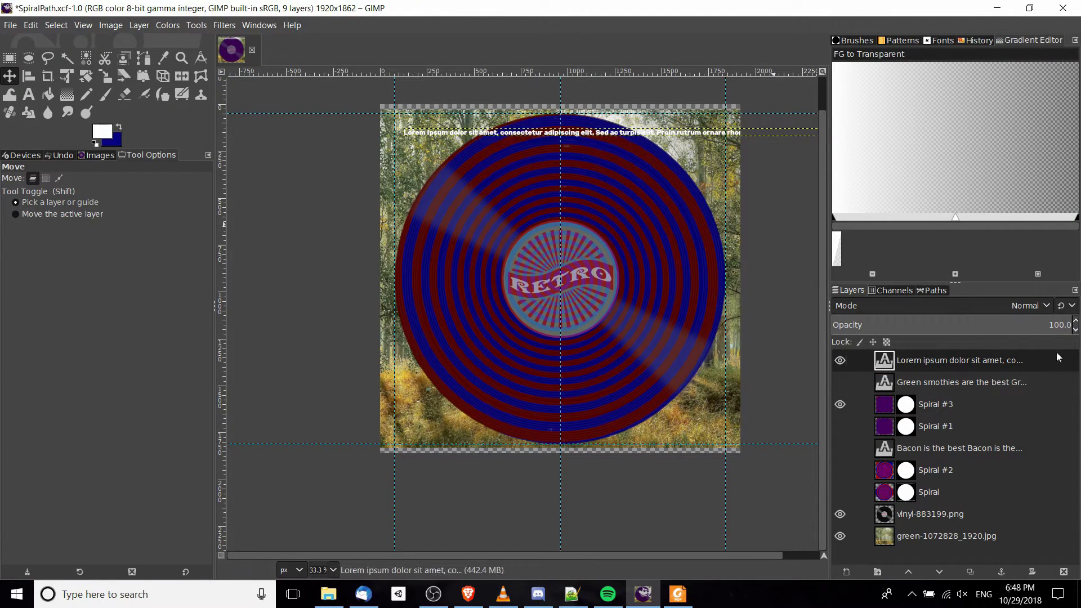
# Place the Lorem ipsum text along the Unnamed spiral path with Text along Path.
pyautogui.click(933, 291)
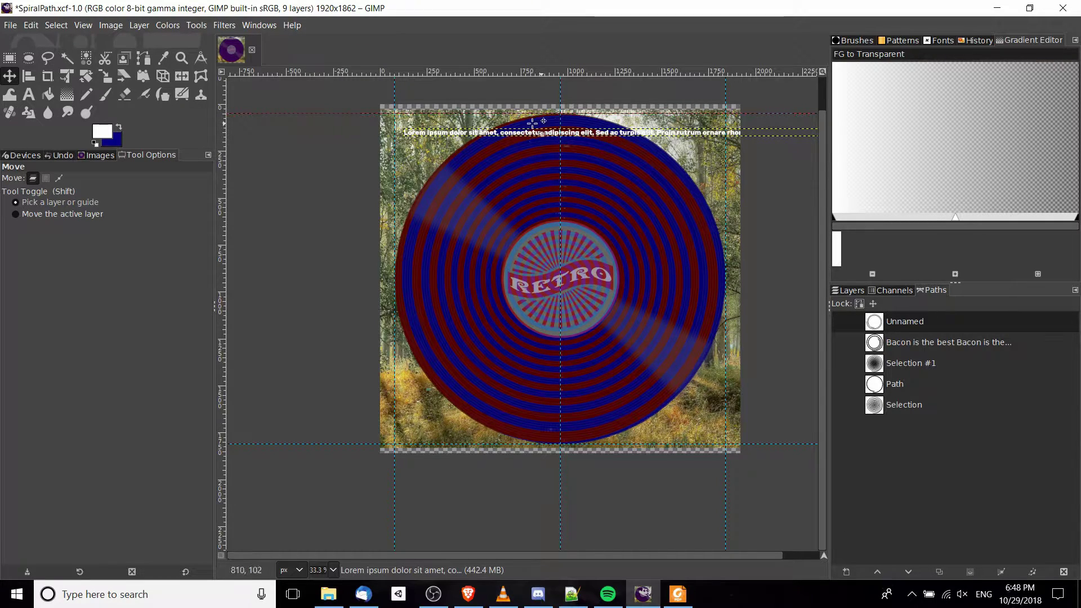
pyautogui.moveTo(672, 156); pyautogui.dragTo(652, 170)
pyautogui.scroll(1, 651, 171)
pyautogui.hscroll(1, 652, 171)
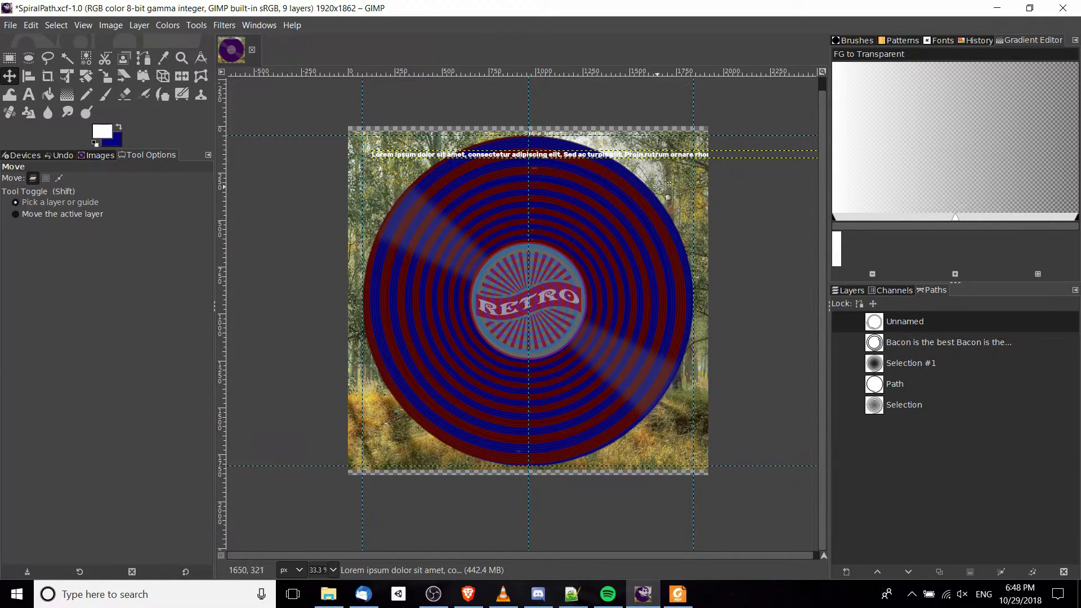
pyautogui.click(852, 291)
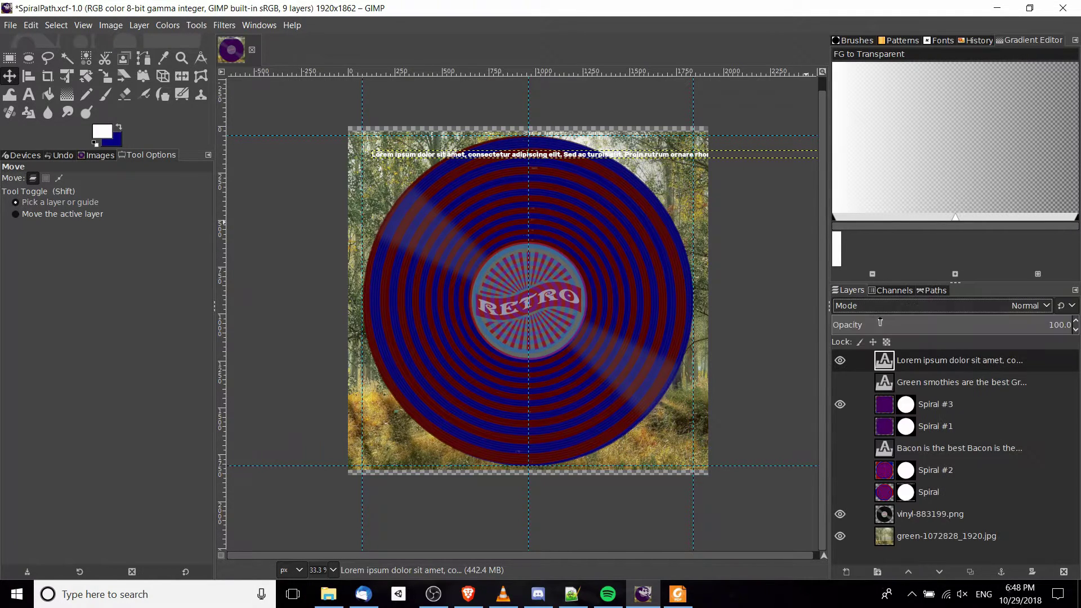
pyautogui.rightClick(914, 359)
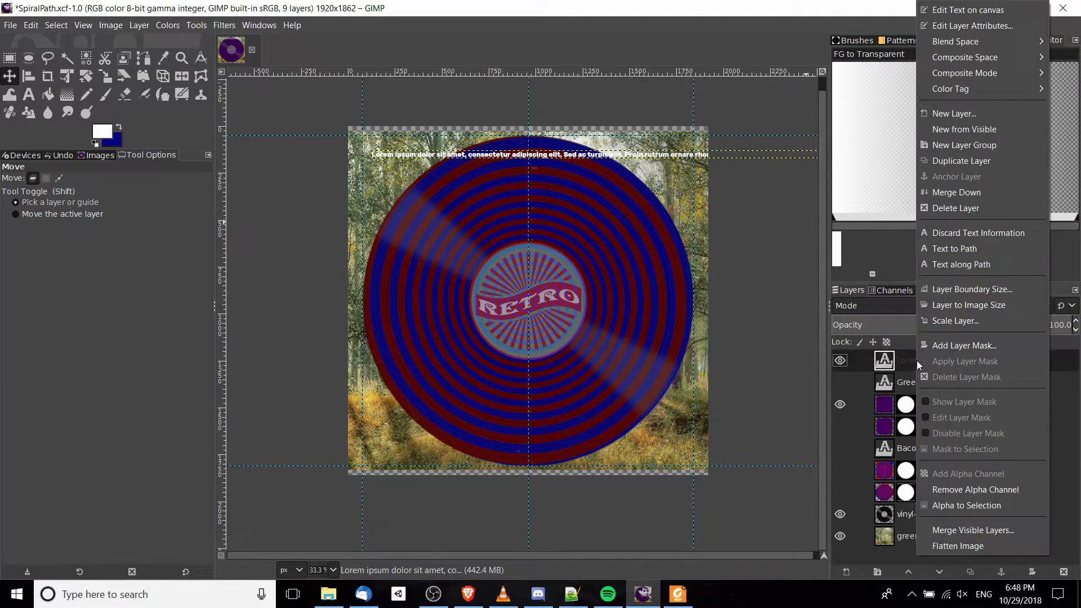
pyautogui.click(956, 264)
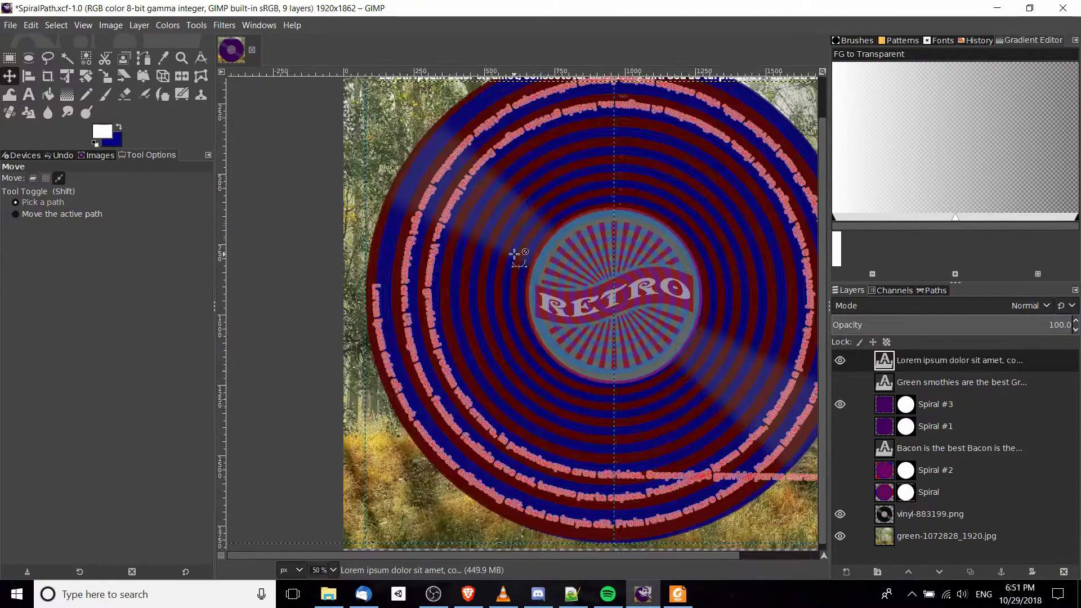
# Examine how the Lorem ipsum text outlines follow the spiral turns and where they run past the path's end.
pyautogui.hscroll(2, 630, 257)
pyautogui.hscroll(6, 631, 256)
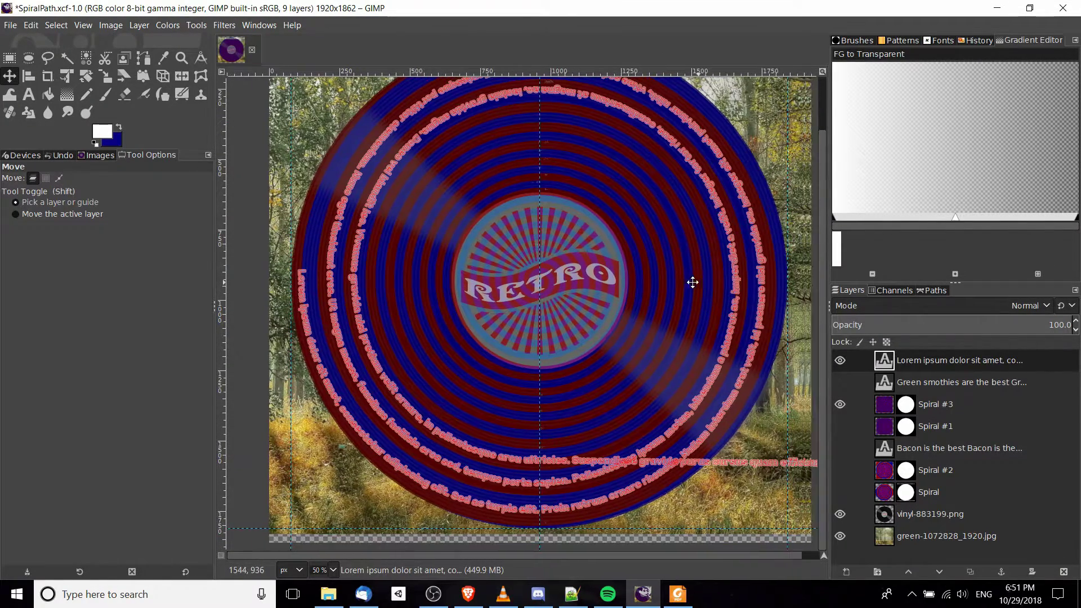
pyautogui.scroll(-2, 644, 259)
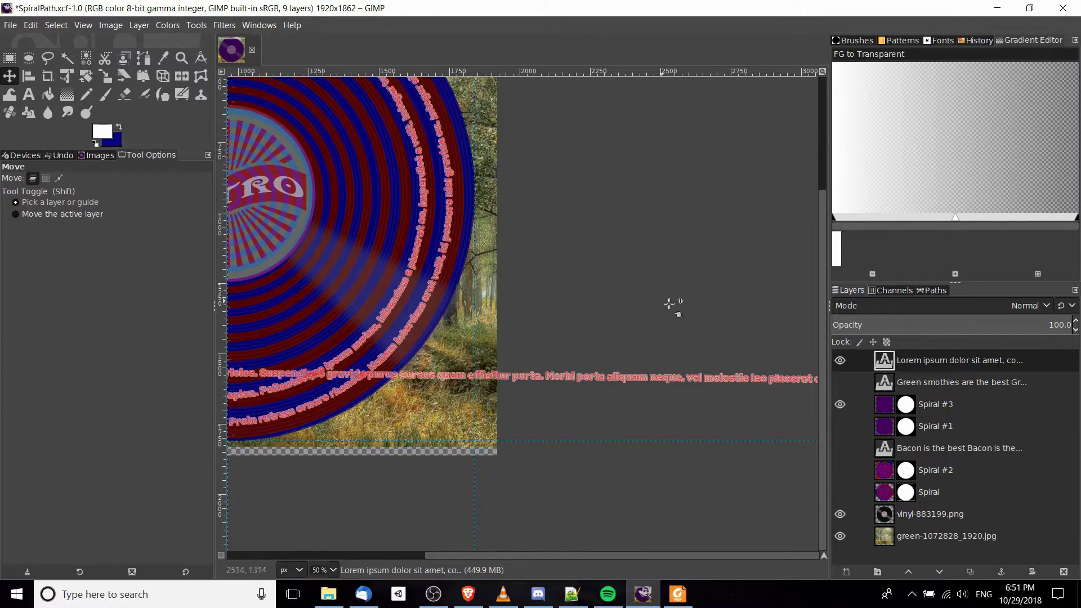
pyautogui.keyDown('ctrl'); pyautogui.scroll(-2, 673, 309); pyautogui.keyUp('ctrl')
pyautogui.keyDown('ctrl'); pyautogui.scroll(1, 619, 313); pyautogui.keyUp('ctrl')
pyautogui.hscroll(-4, 589, 309)
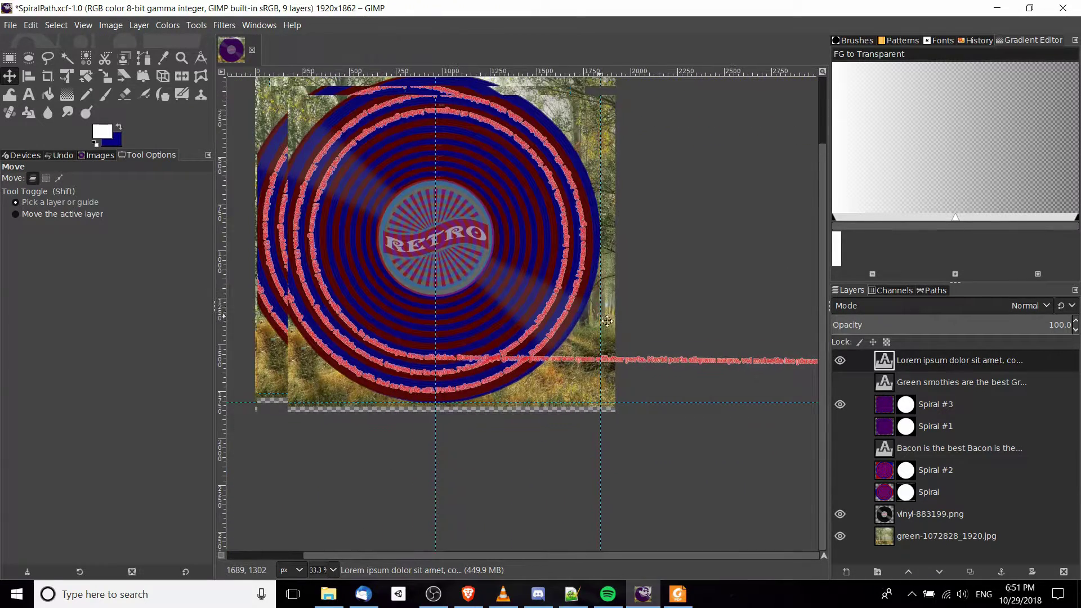
pyautogui.scroll(1, 647, 314)
pyautogui.keyDown('ctrl'); pyautogui.scroll(1, 702, 318); pyautogui.keyUp('ctrl')
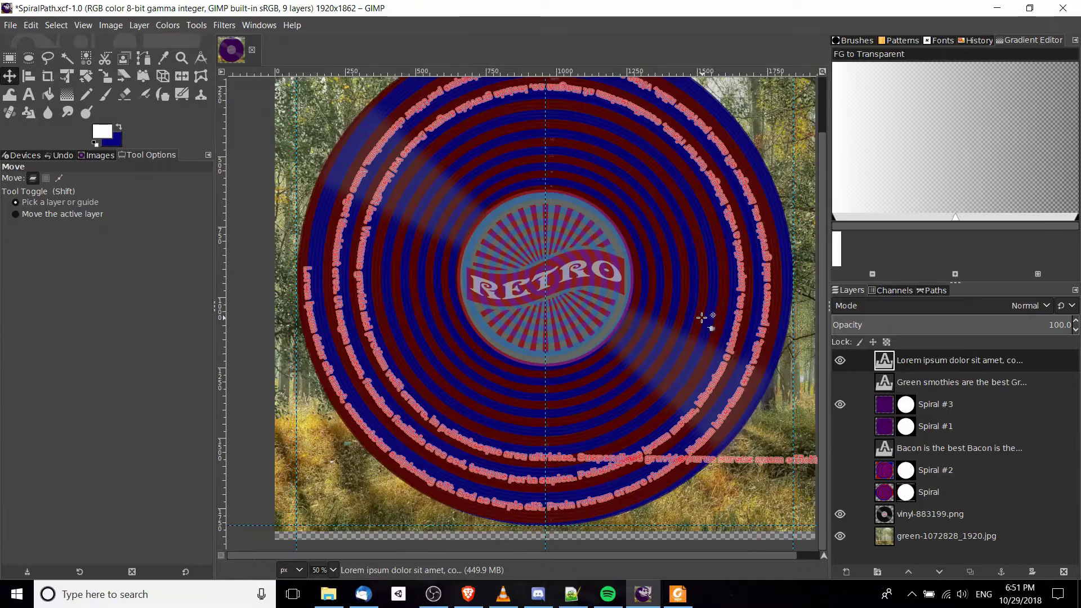
# Convert the Lorem ipsum text path to a selection.
pyautogui.click(935, 290)
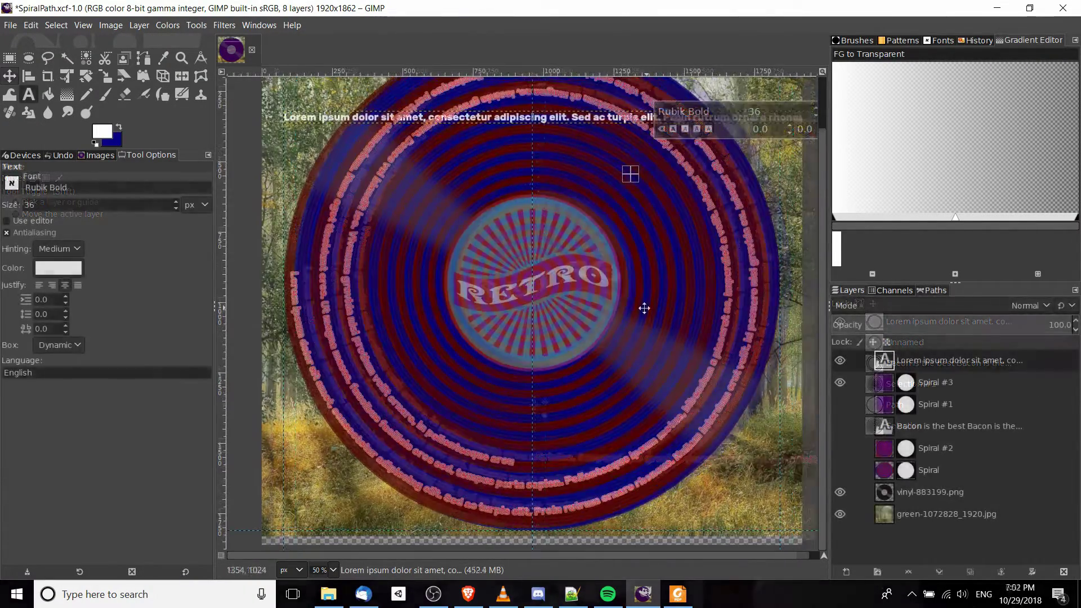
pyautogui.click(932, 293)
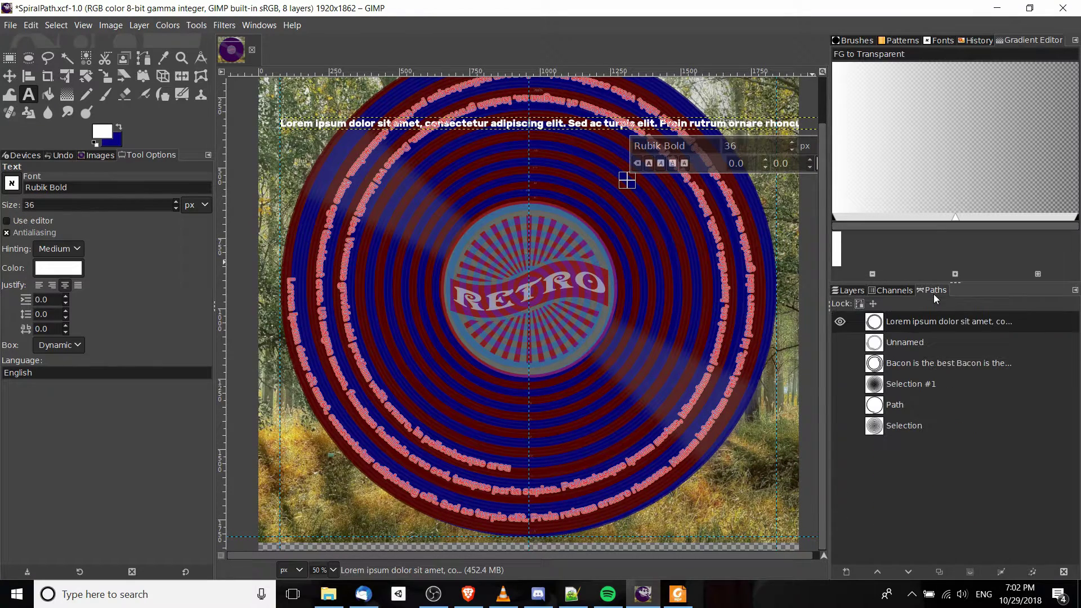
pyautogui.rightClick(927, 323)
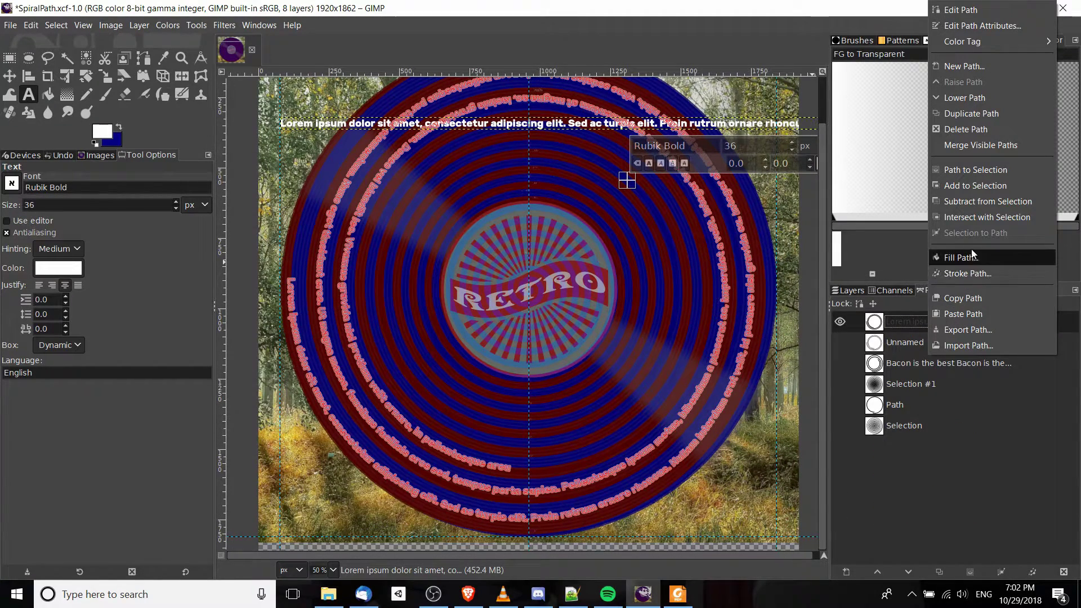
pyautogui.click(968, 166)
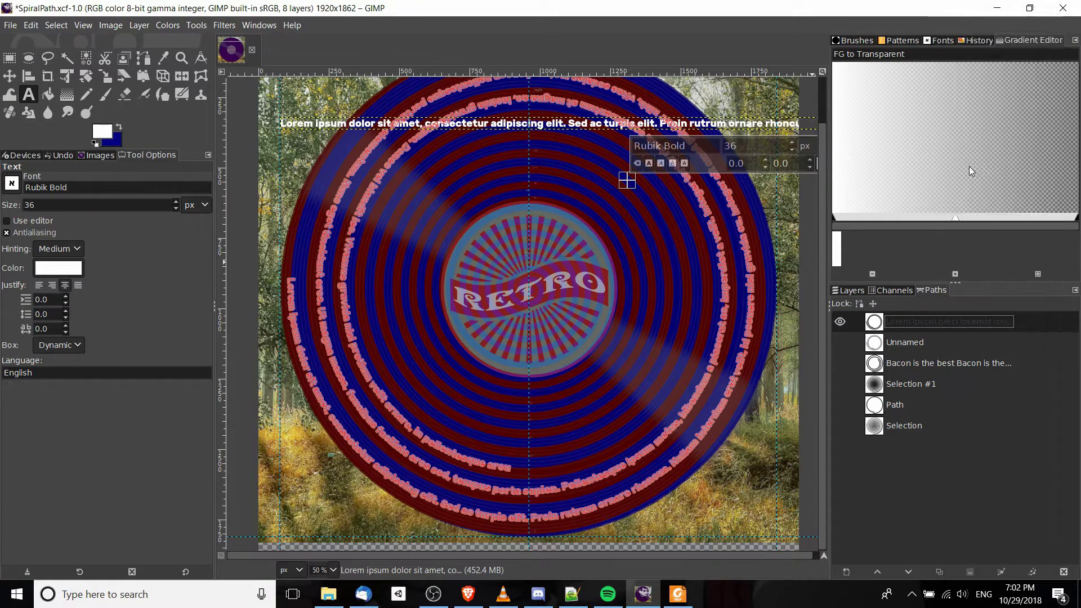
# Add a new transparent layer above the Lorem ipsum text layer.
pyautogui.click(858, 293)
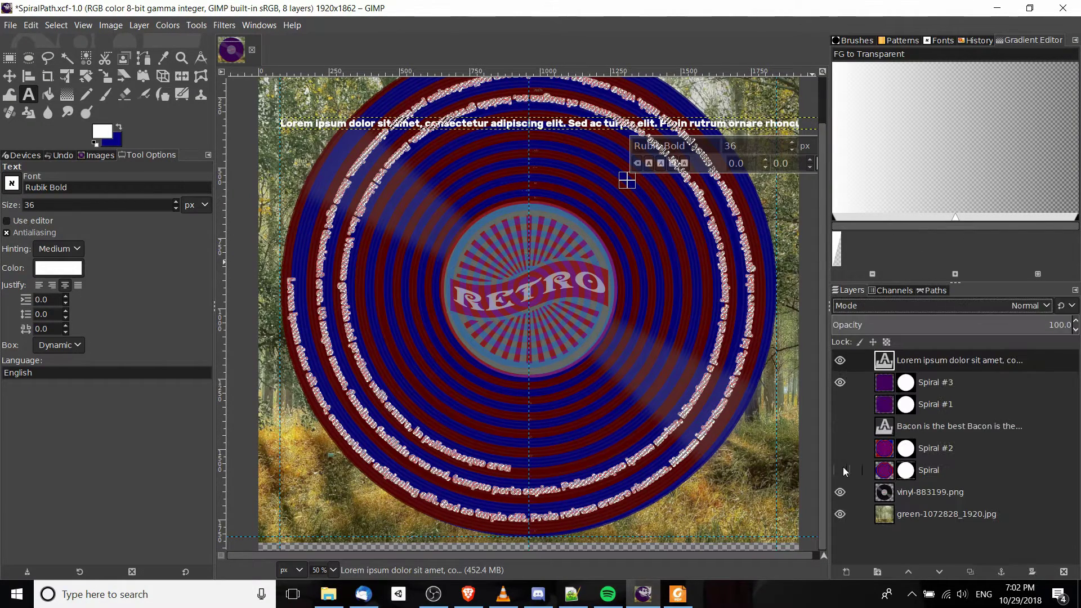
pyautogui.click(846, 572)
pyautogui.click(954, 557)
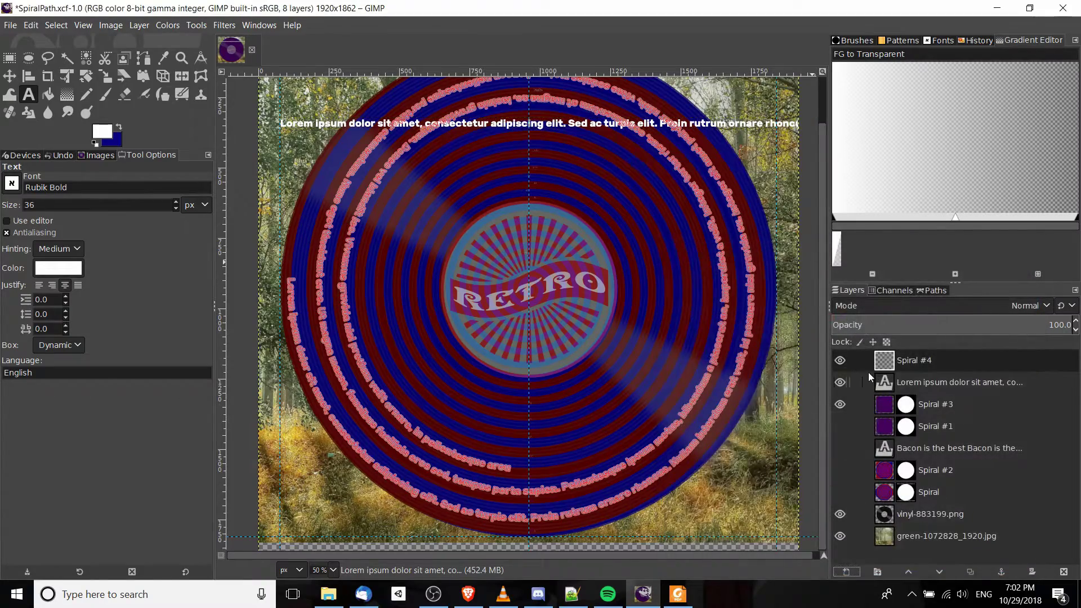
# Hide the original Lorem ipsum text layer and fill the selected spiral lettering with white.
pyautogui.click(840, 382)
pyautogui.hotkey('shift', 'b')
pyautogui.scroll(3, 301, 248)
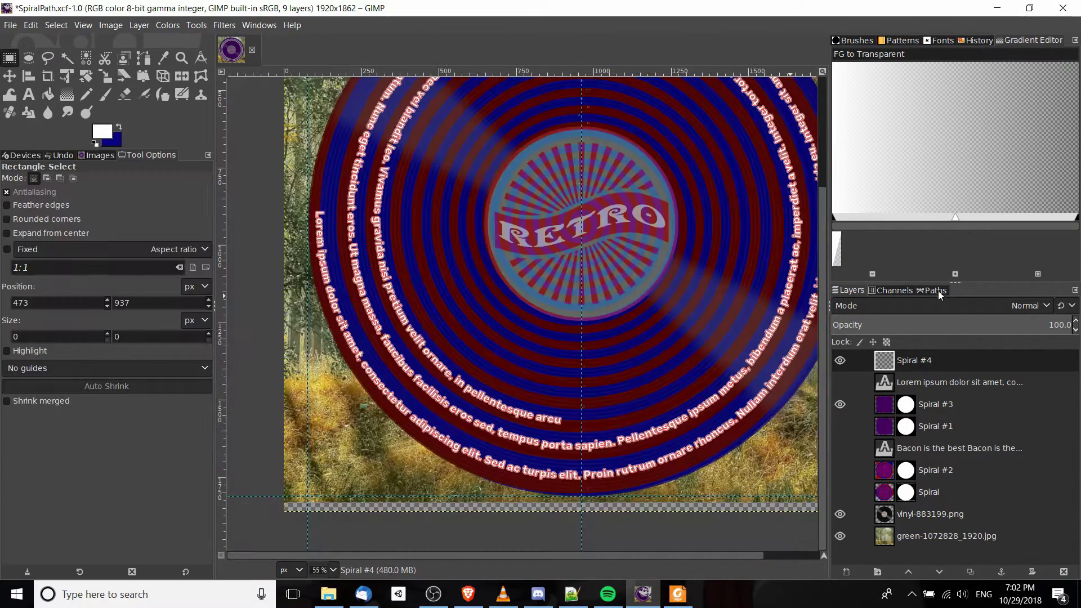
# Hide the Lorem ipsum path outlines so only the white lettering remains on the record.
pyautogui.click(932, 290)
pyautogui.click(855, 290)
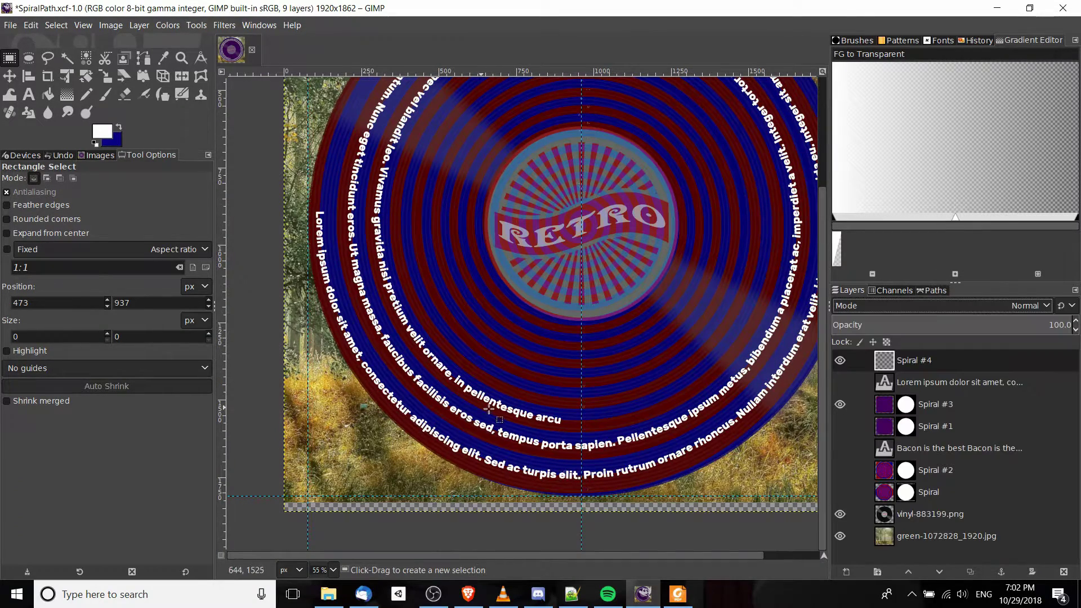
pyautogui.scroll(5, 731, 239)
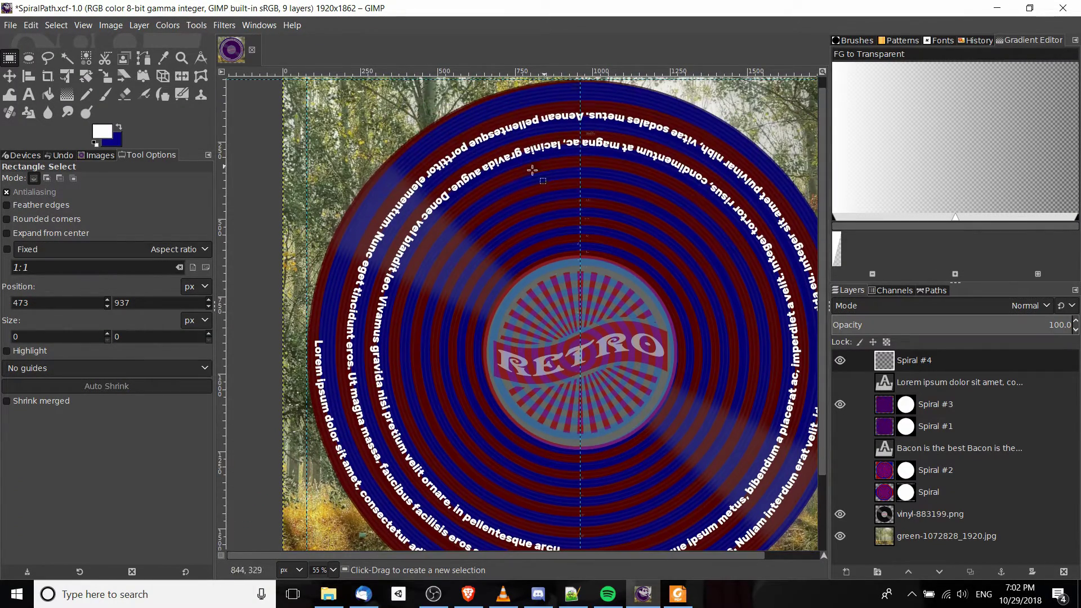
pyautogui.scroll(-3, 724, 278)
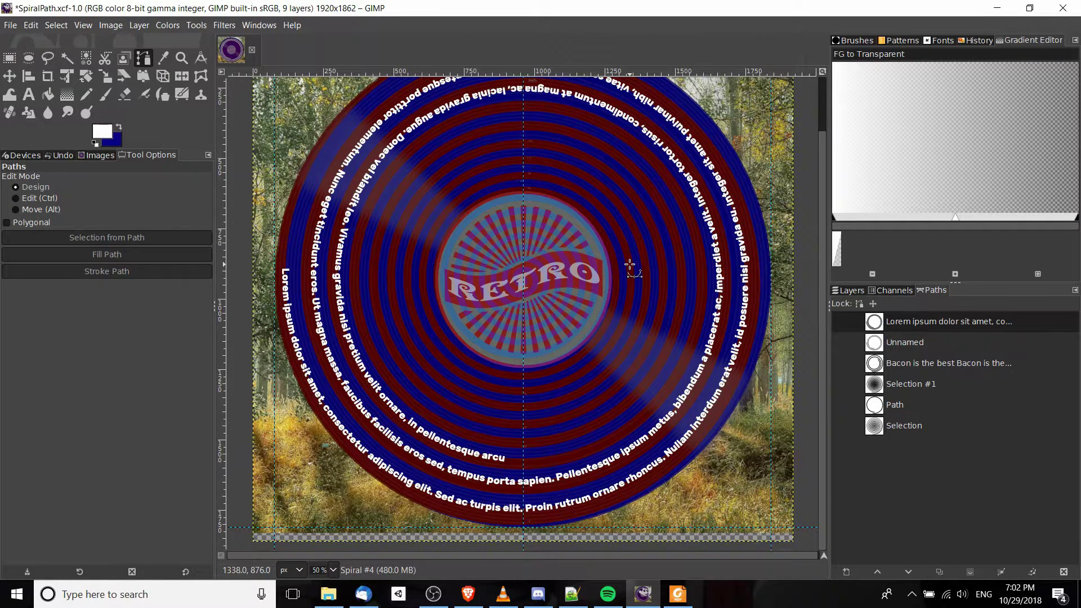
# Start a new path just after the word "arcu" and place straight-segment anchors along the next groove toward the record's lower right.
pyautogui.scroll(1, 522, 442)
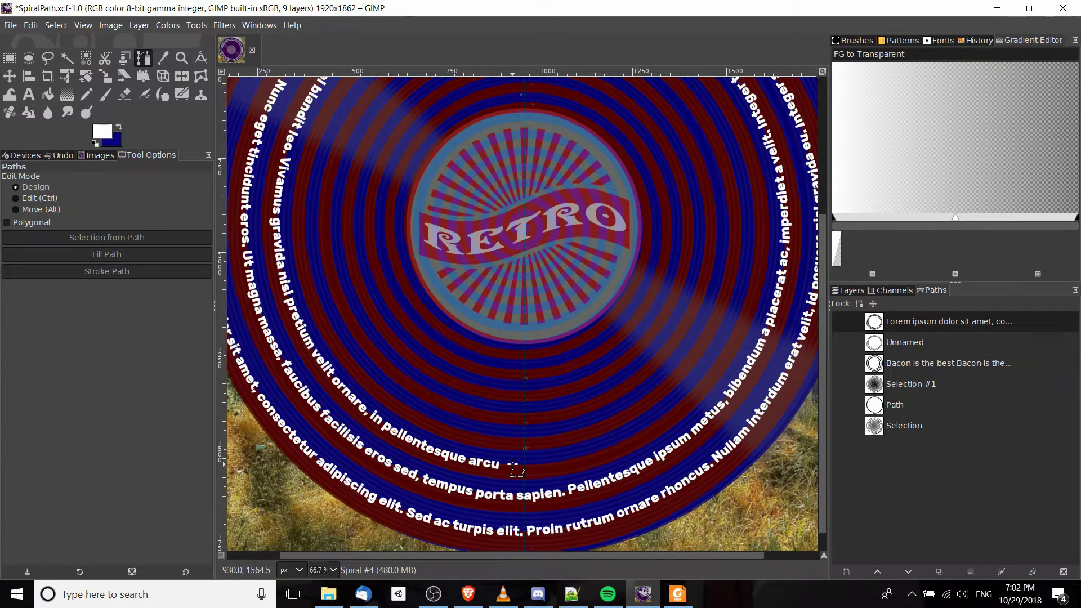
pyautogui.click(514, 463)
pyautogui.click(546, 462)
pyautogui.scroll(2, 555, 463)
pyautogui.click(555, 395)
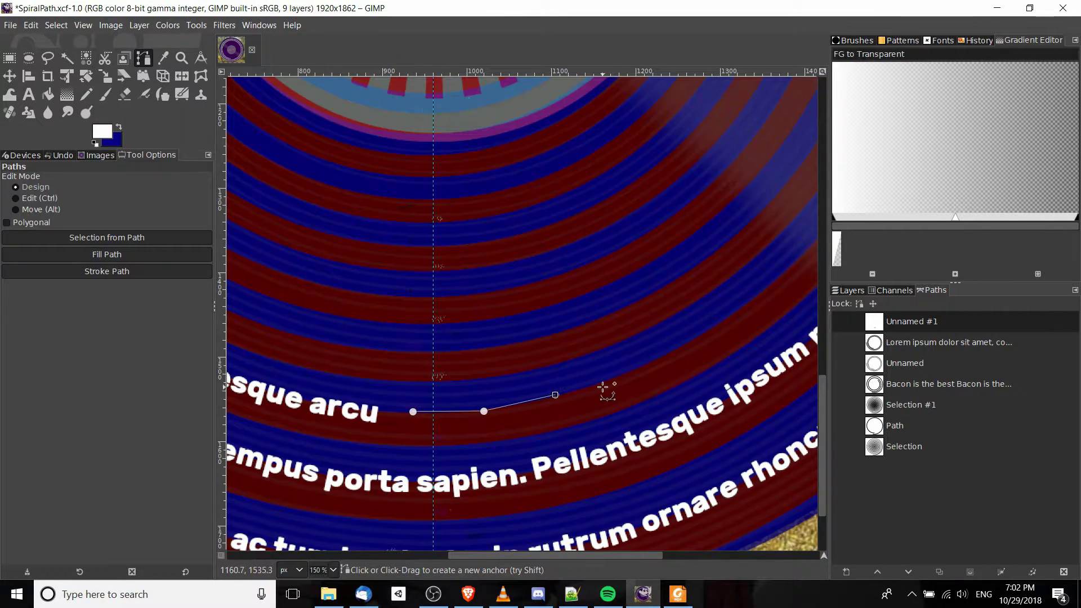
pyautogui.click(621, 380)
pyautogui.moveTo(695, 326); pyautogui.dragTo(589, 427)
pyautogui.hotkey('ctrl', 'z')
pyautogui.click(513, 478)
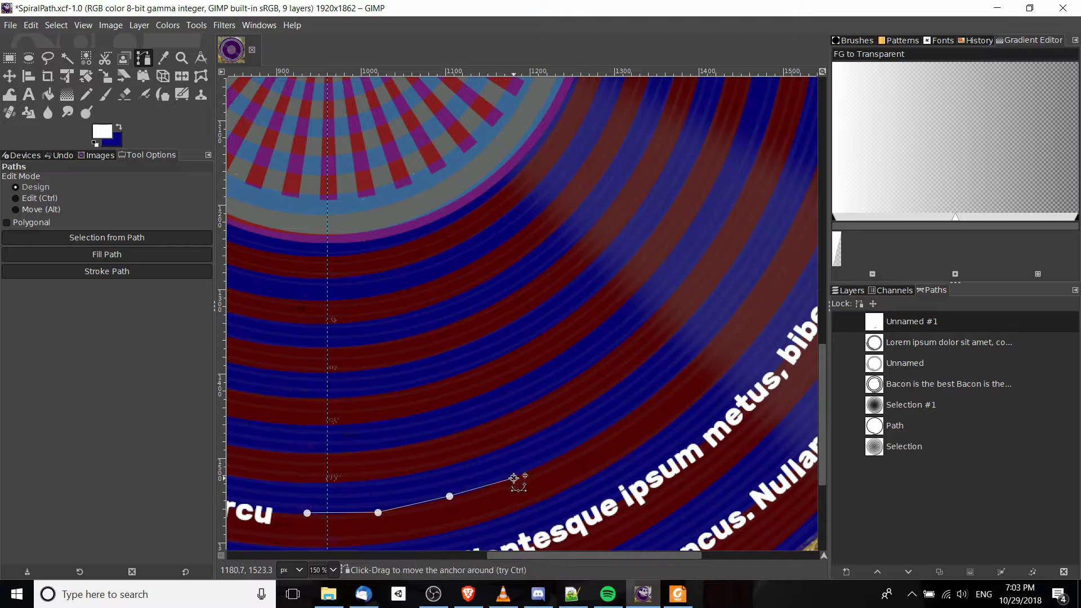
pyautogui.click(579, 448)
pyautogui.scroll(3, 591, 450)
pyautogui.hscroll(3, 592, 451)
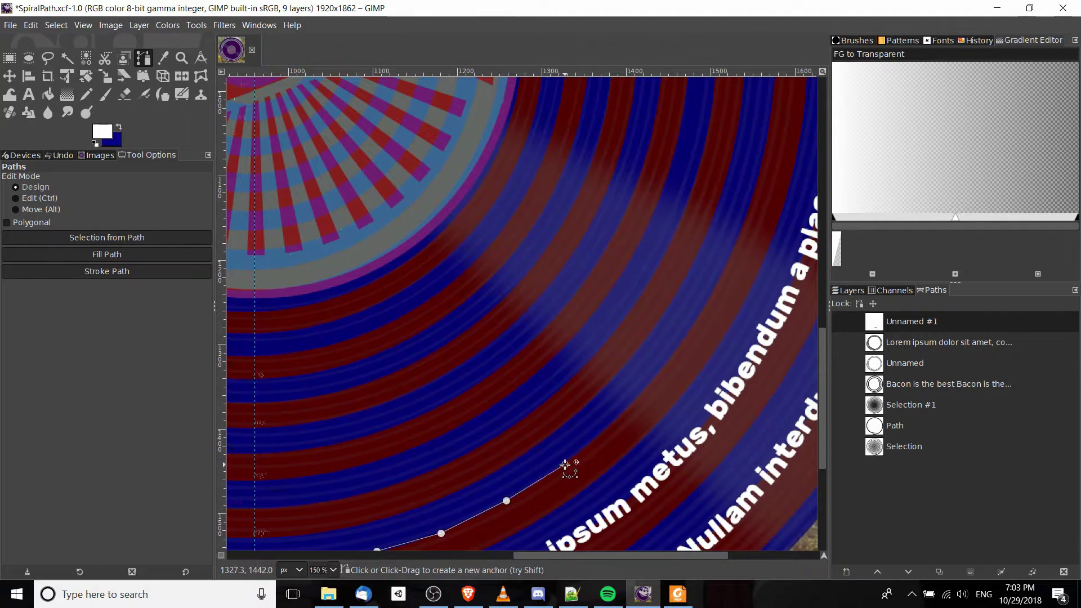
pyautogui.scroll(3, 611, 454)
pyautogui.hscroll(3, 610, 454)
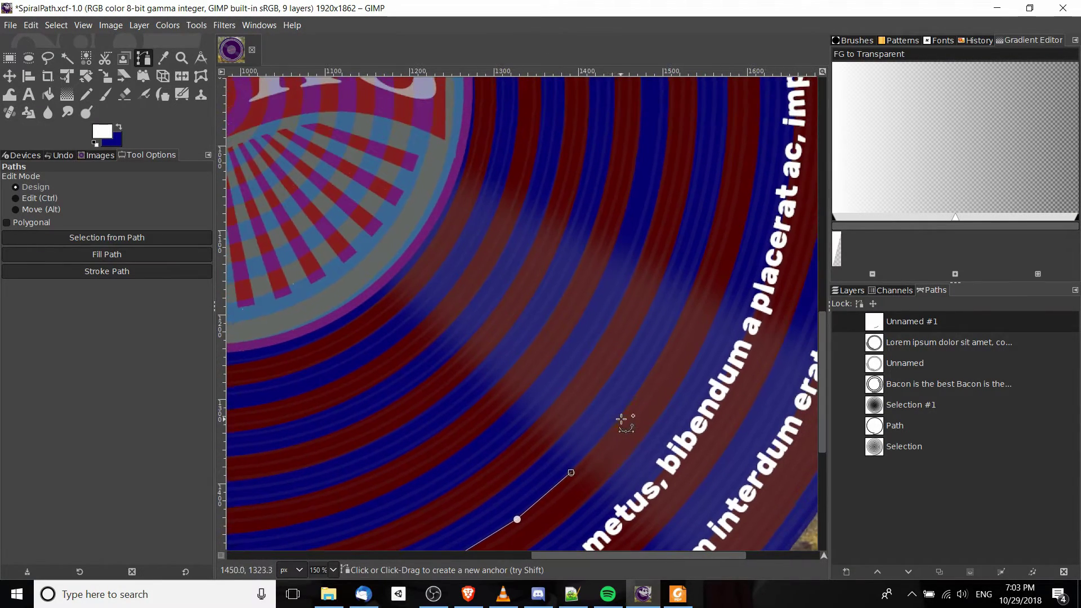
# Nudge the lower-right anchor onto the groove and extend the path up the record's right side.
pyautogui.moveTo(518, 520); pyautogui.dragTo(516, 518)
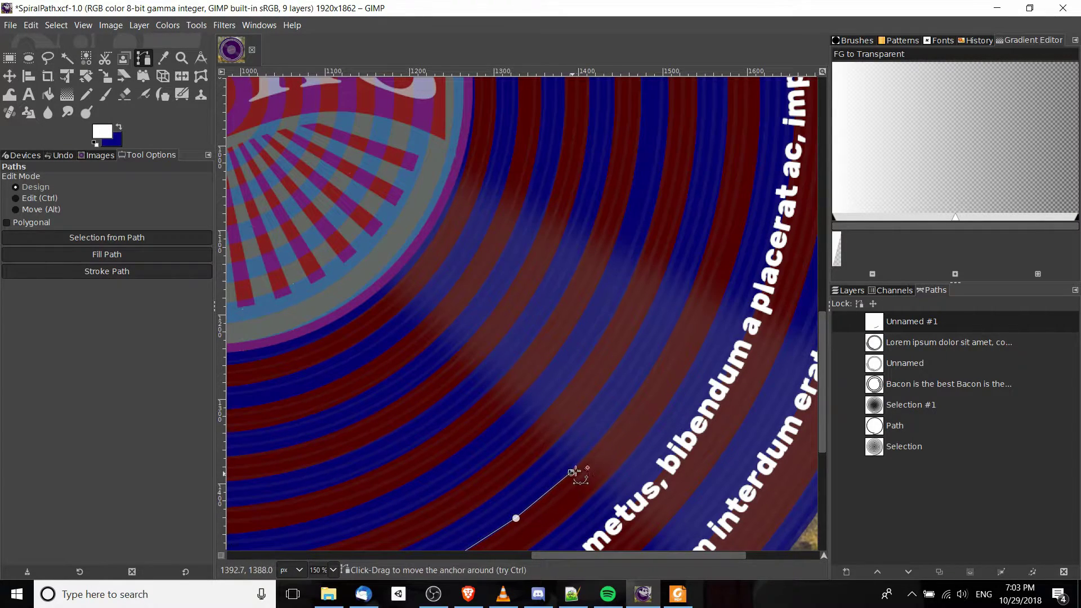
pyautogui.click(622, 415)
pyautogui.scroll(3, 621, 454)
pyautogui.hscroll(1, 621, 454)
pyautogui.scroll(1, 622, 453)
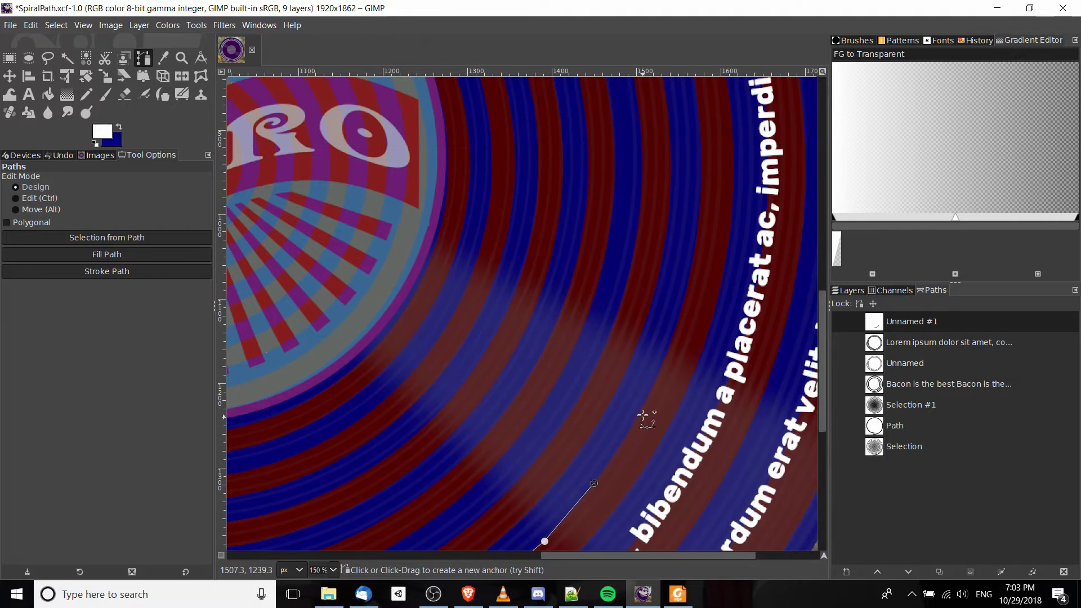
pyautogui.click(644, 415)
pyautogui.scroll(3, 644, 415)
pyautogui.hscroll(2, 644, 415)
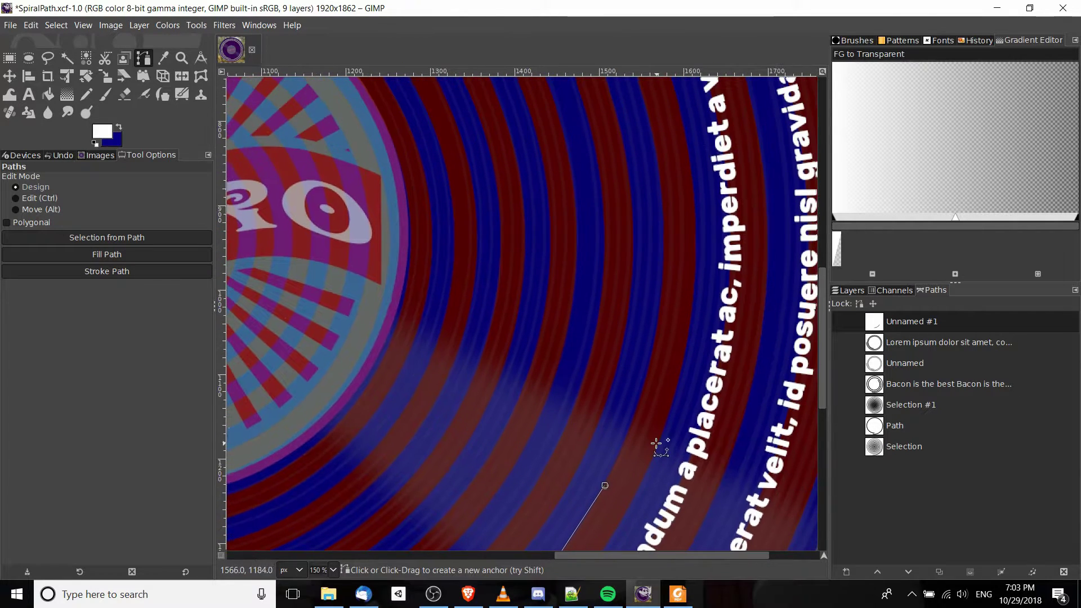
pyautogui.click(638, 398)
pyautogui.scroll(3, 657, 375)
pyautogui.hscroll(1, 656, 374)
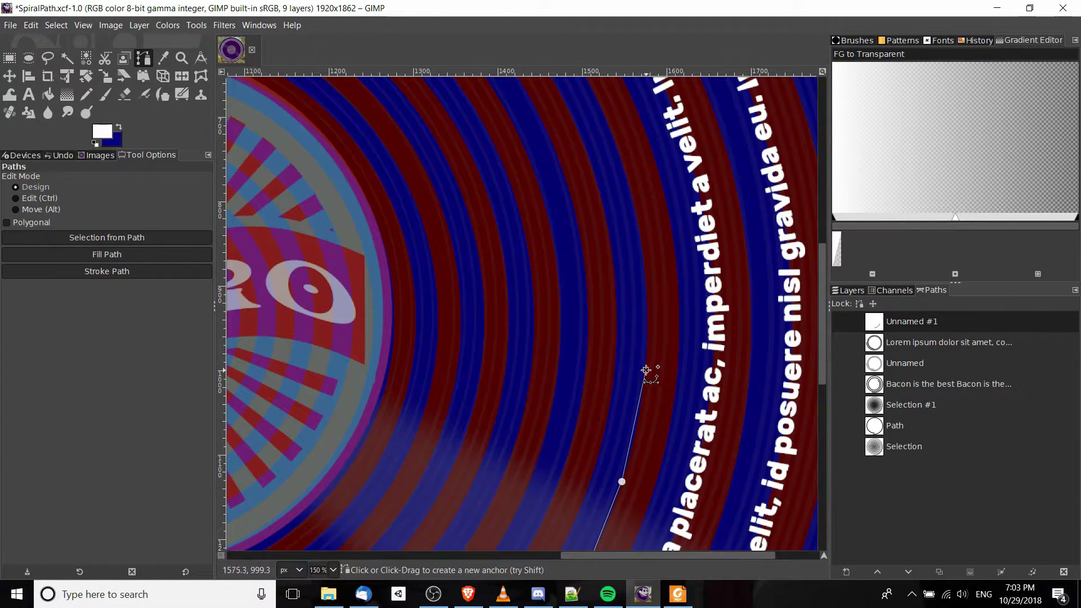
pyautogui.scroll(3, 648, 367)
pyautogui.click(647, 355)
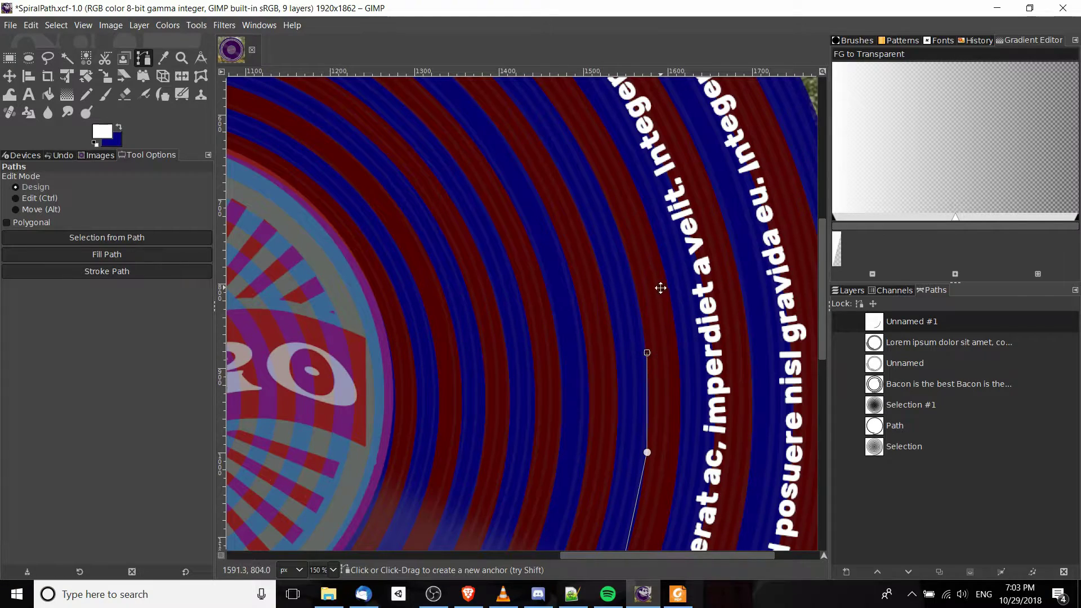
# Continue the path around the record's top and left side, ending the turn at the vertical guide below the RETRO label.
pyautogui.scroll(4, 671, 363)
pyautogui.hscroll(-1, 671, 363)
pyautogui.keyDown('ctrl'); pyautogui.scroll(-1, 658, 352); pyautogui.keyUp('ctrl')
pyautogui.scroll(3, 644, 296)
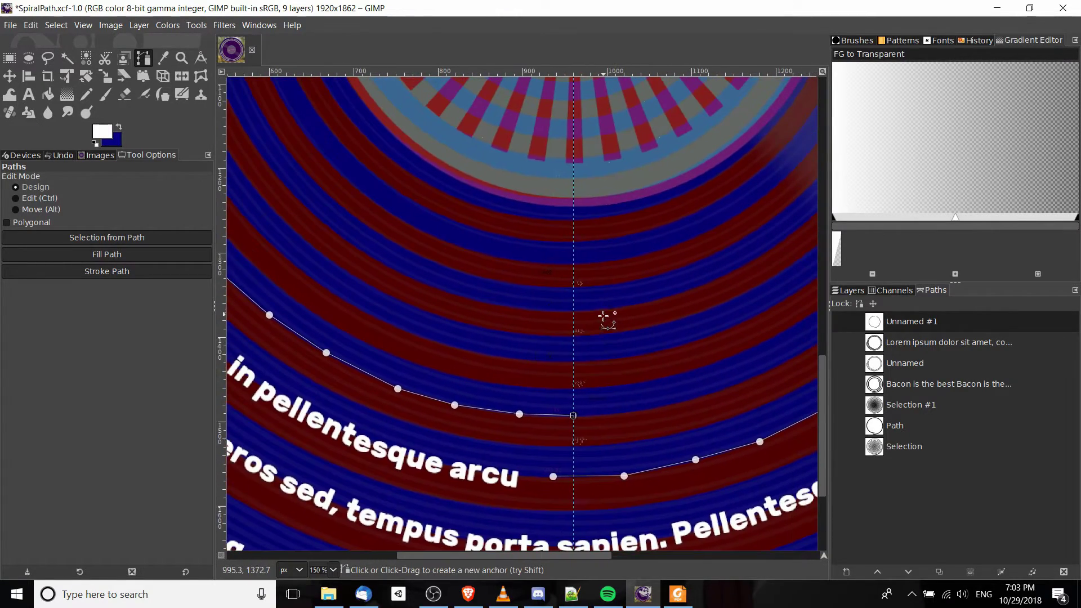
pyautogui.hscroll(-2, 608, 316)
pyautogui.moveTo(689, 228); pyautogui.dragTo(705, 341)
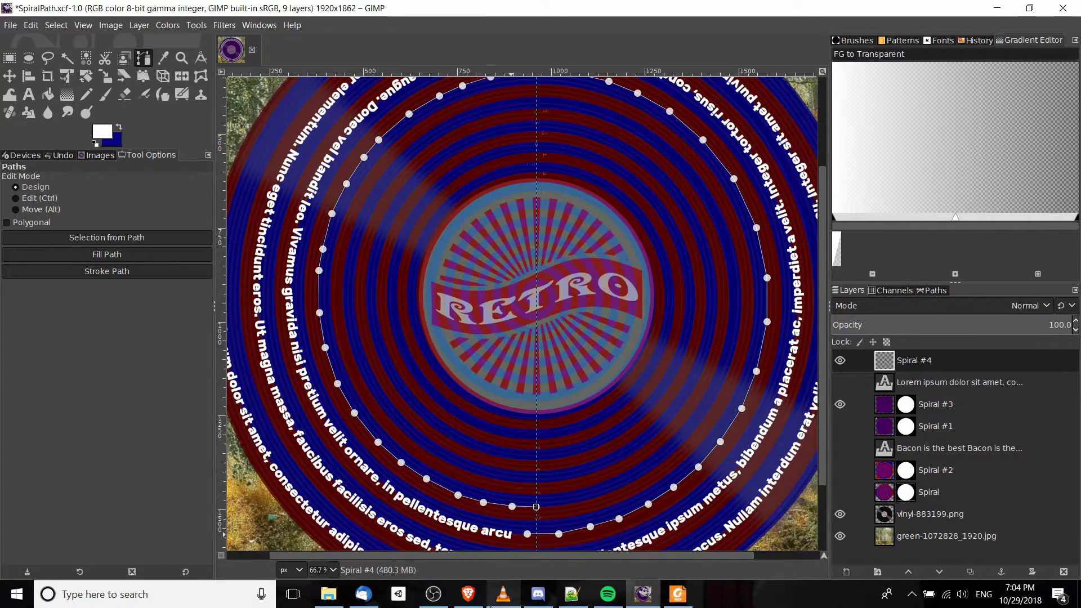
# Paste the "ultricies. Suspendisse gravida" text in Rubik Bold 36 px across the record's upper part.
pyautogui.keyDown('ctrl'); pyautogui.scroll(-1, 578, 262); pyautogui.keyUp('ctrl')
pyautogui.press('t')
pyautogui.scroll(3, 341, 220)
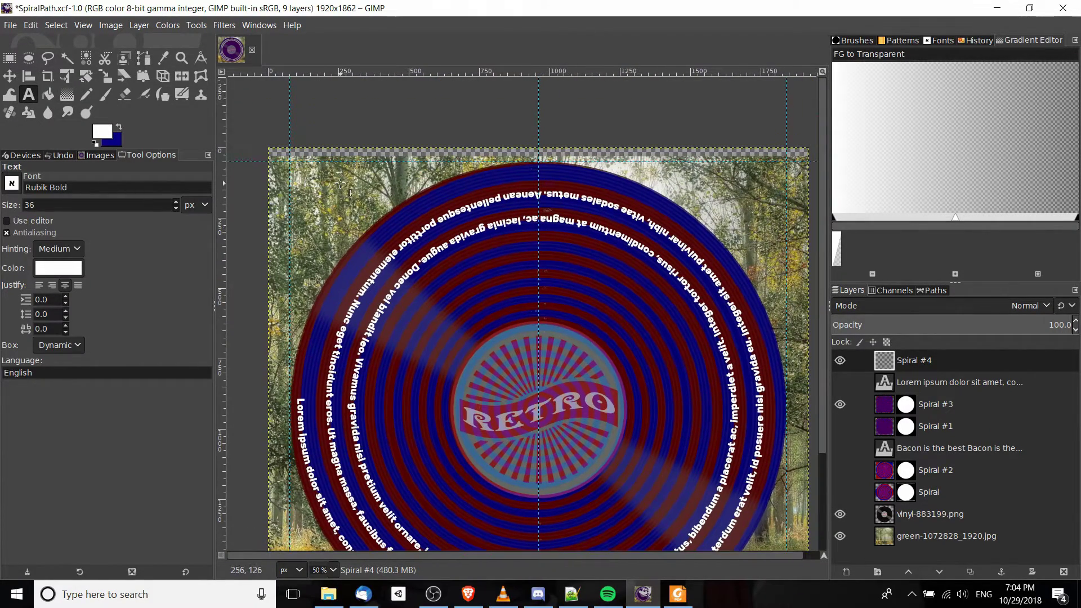
pyautogui.click(336, 181)
pyautogui.hotkey('ctrl', 'v')
pyautogui.press('r')
pyautogui.moveTo(750, 249); pyautogui.dragTo(722, 217)
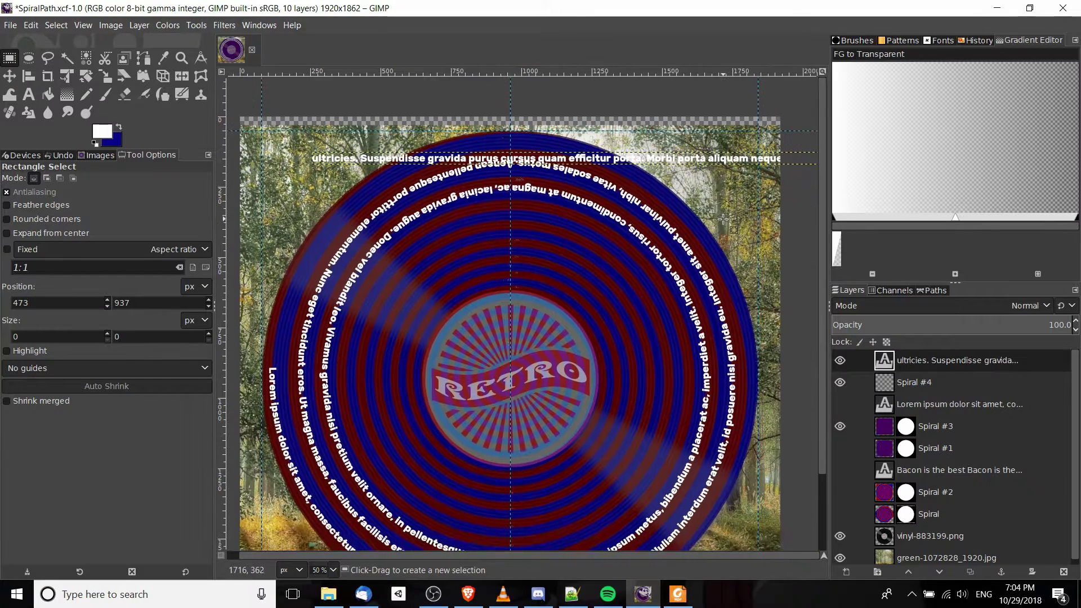
# Place the ultricies text along the Unnamed #1 spiral path with Text along Path.
pyautogui.click(931, 290)
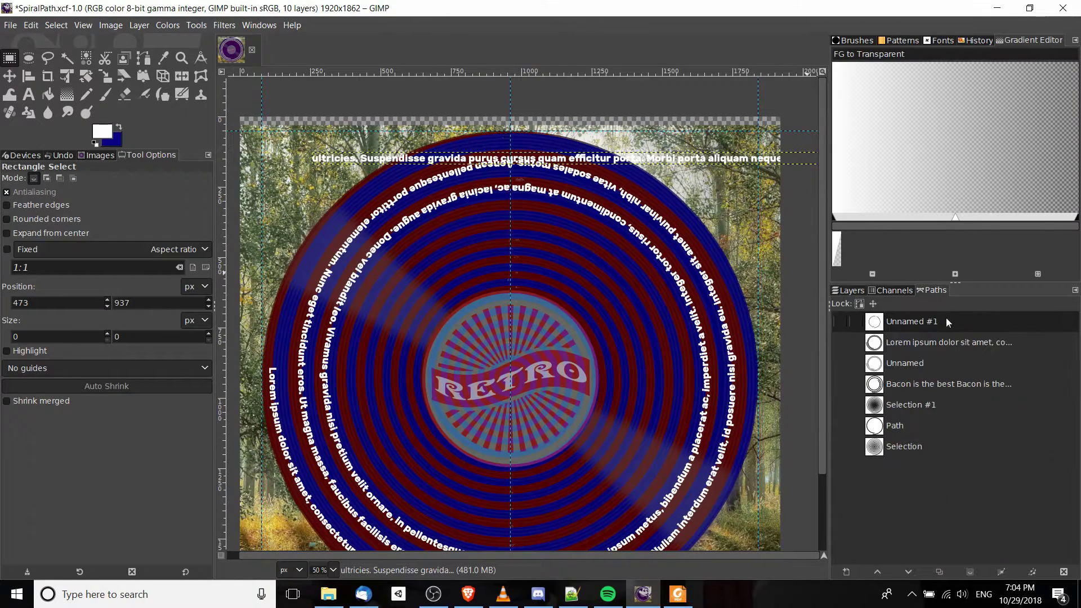
pyautogui.click(851, 291)
pyautogui.rightClick(926, 357)
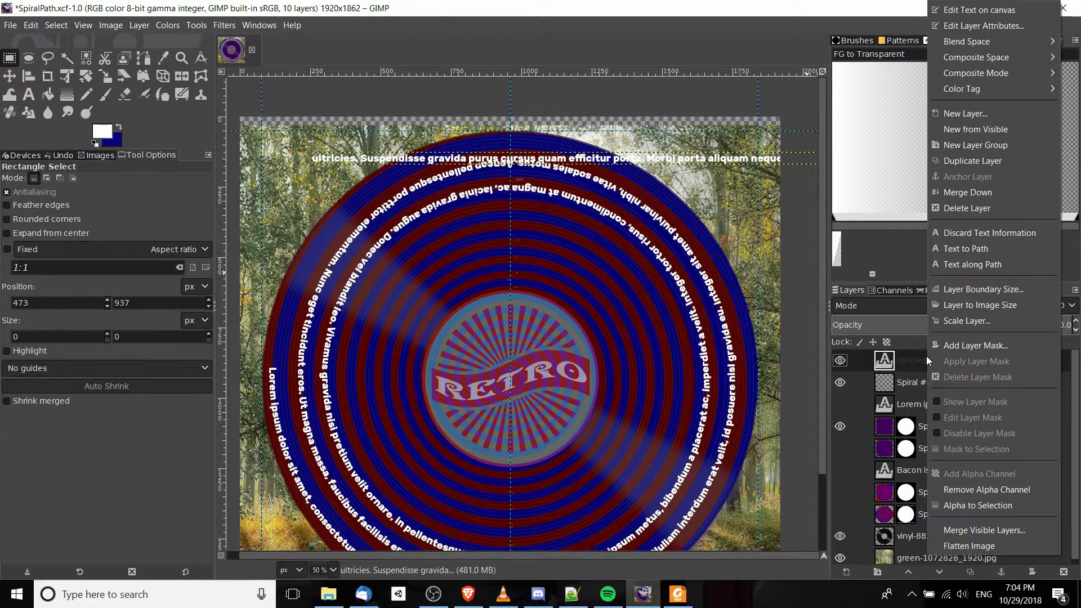
pyautogui.click(977, 266)
pyautogui.scroll(-1, 403, 210)
pyautogui.hscroll(1, 403, 210)
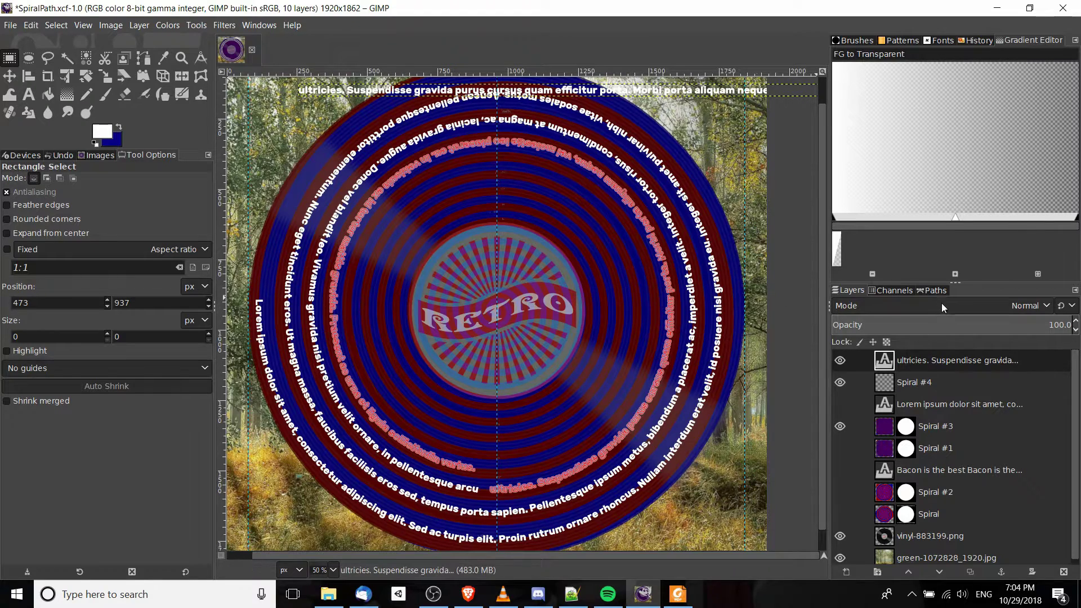
# Convert the ultricies text path to a selection.
pyautogui.click(932, 290)
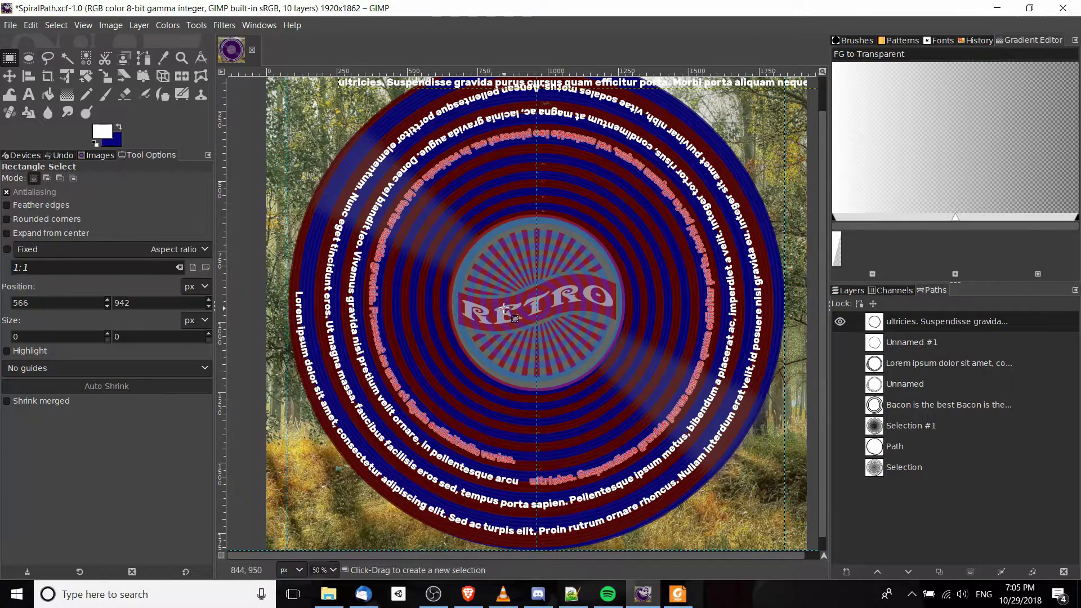
pyautogui.moveTo(519, 172); pyautogui.dragTo(533, 178)
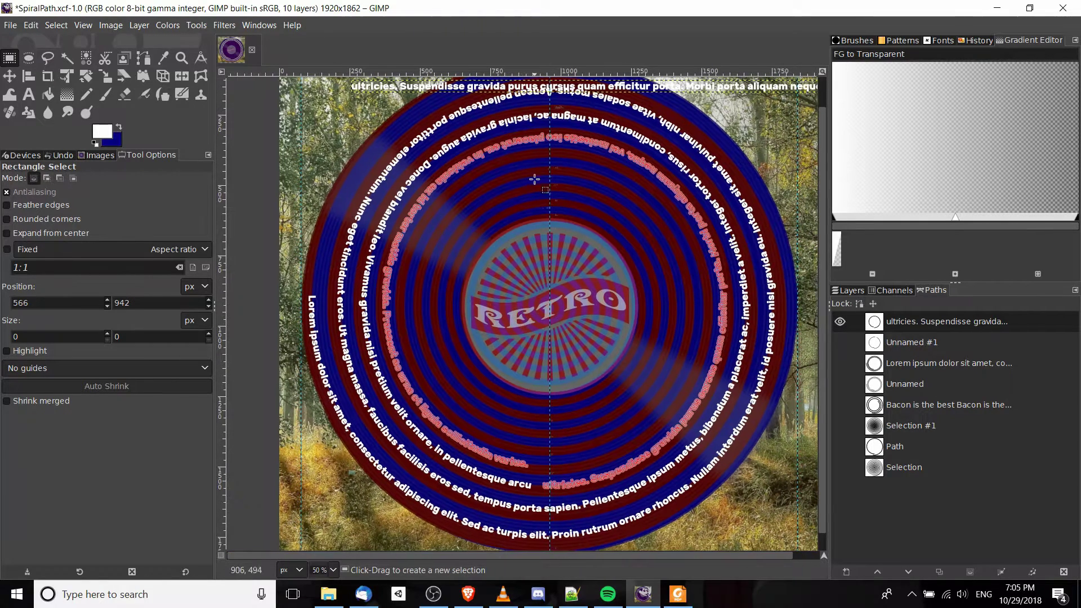
pyautogui.rightClick(890, 322)
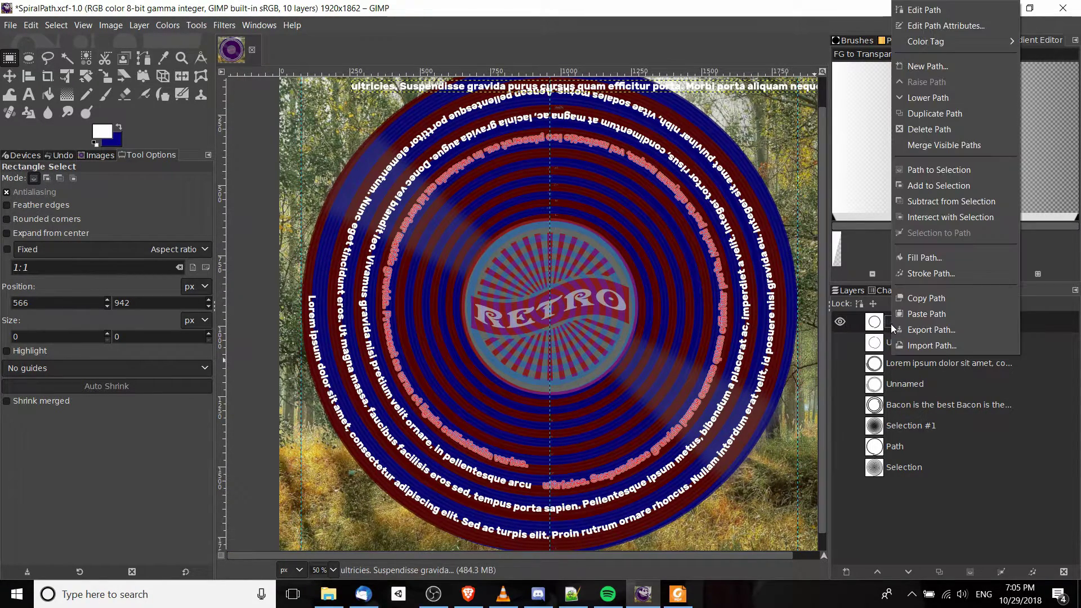
pyautogui.click(908, 170)
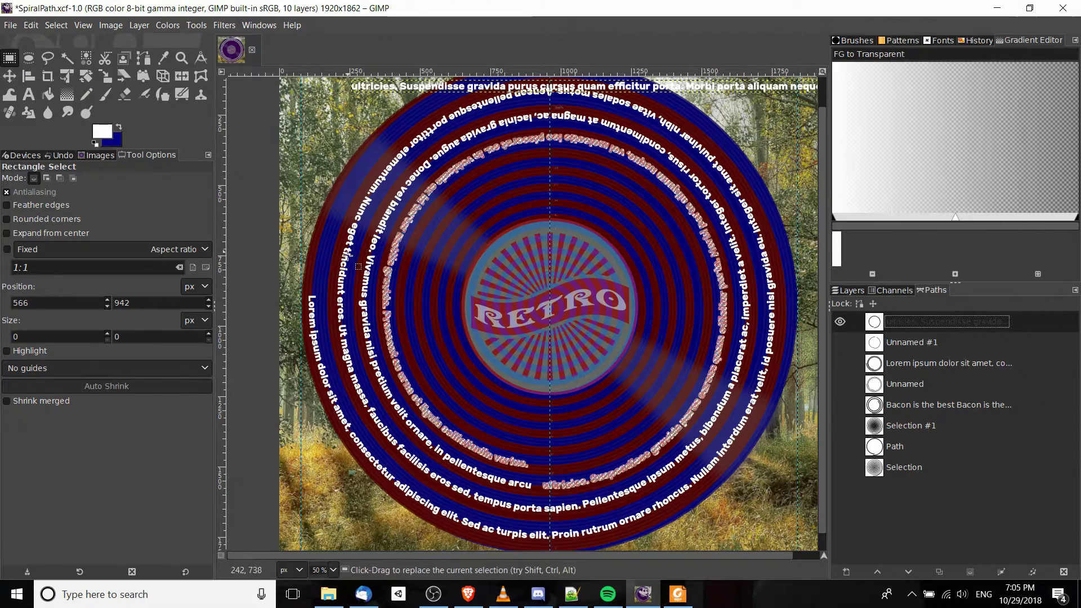
# Add a new 1920 × 1862 px layer filled with transparency above the ultricies text layer for the lettering.
pyautogui.click(48, 94)
pyautogui.scroll(1, 362, 261)
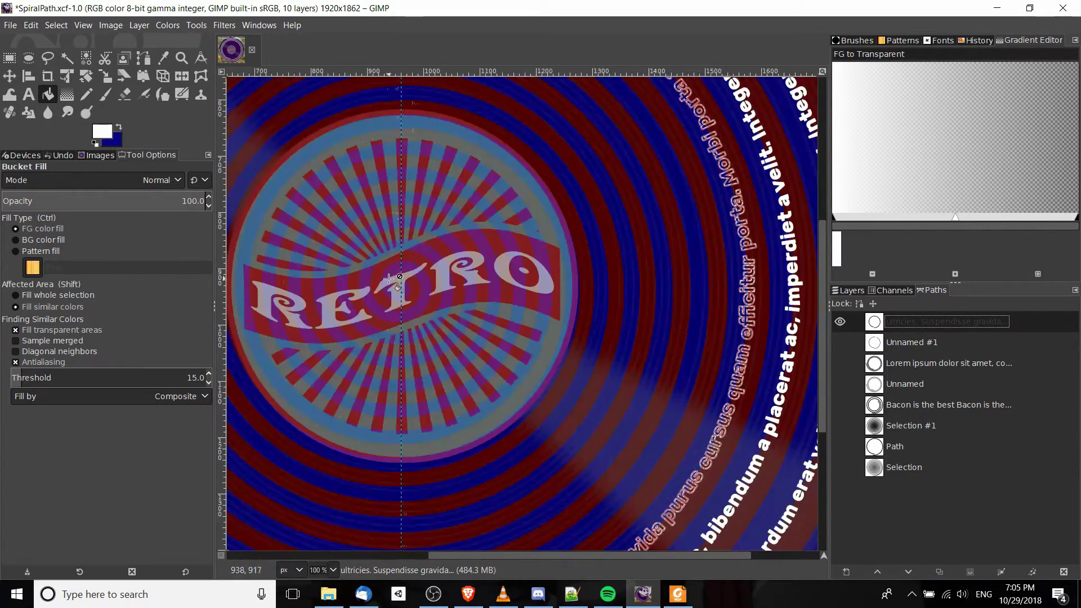
pyautogui.moveTo(392, 281); pyautogui.dragTo(797, 282)
pyautogui.click(848, 292)
pyautogui.click(853, 573)
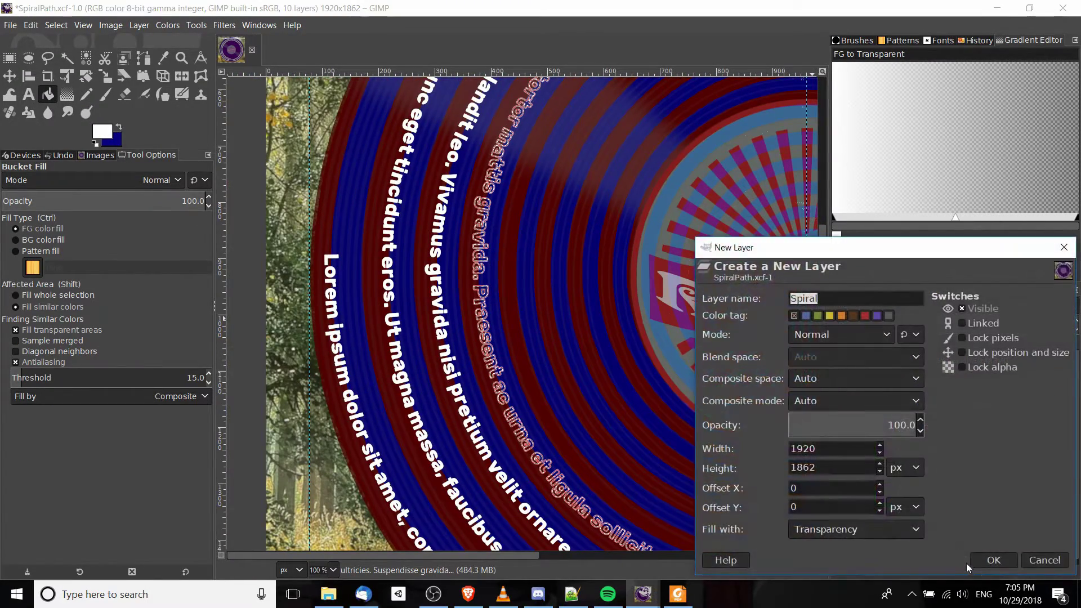
pyautogui.click(984, 558)
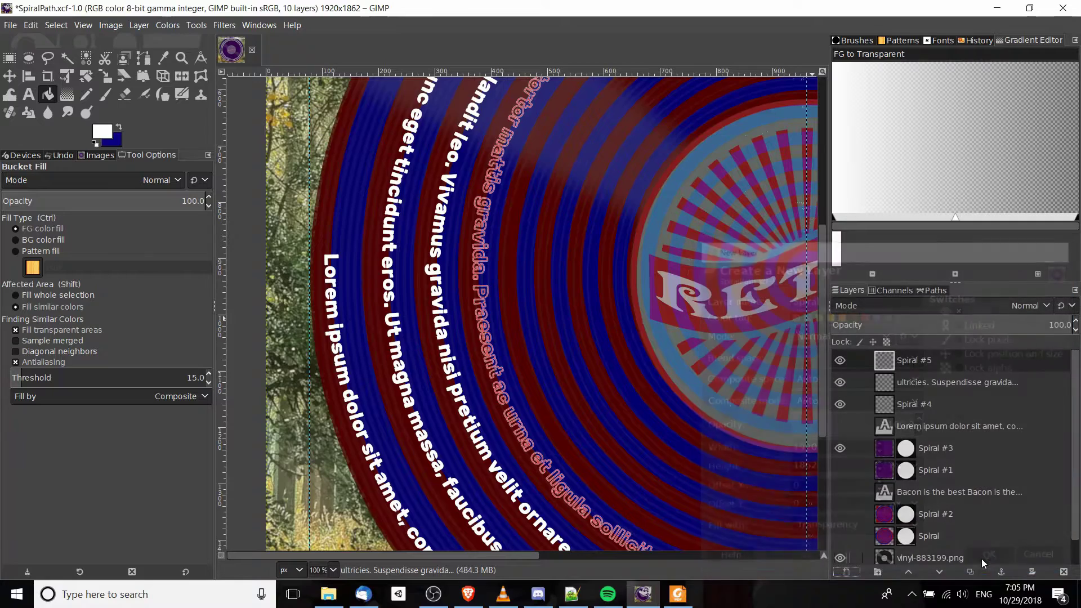
# Try to fill the selected ultricies lettering with white using Bucket Fill, and undo the fill.
pyautogui.click(483, 260)
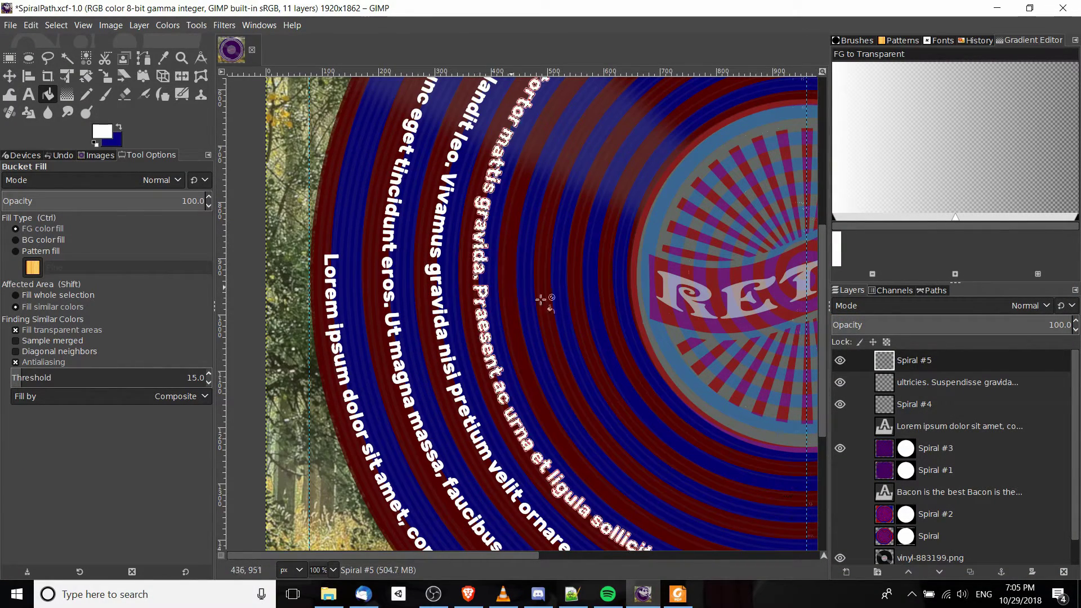
pyautogui.scroll(-1, 681, 322)
pyautogui.hotkey('ctrl', 'z')
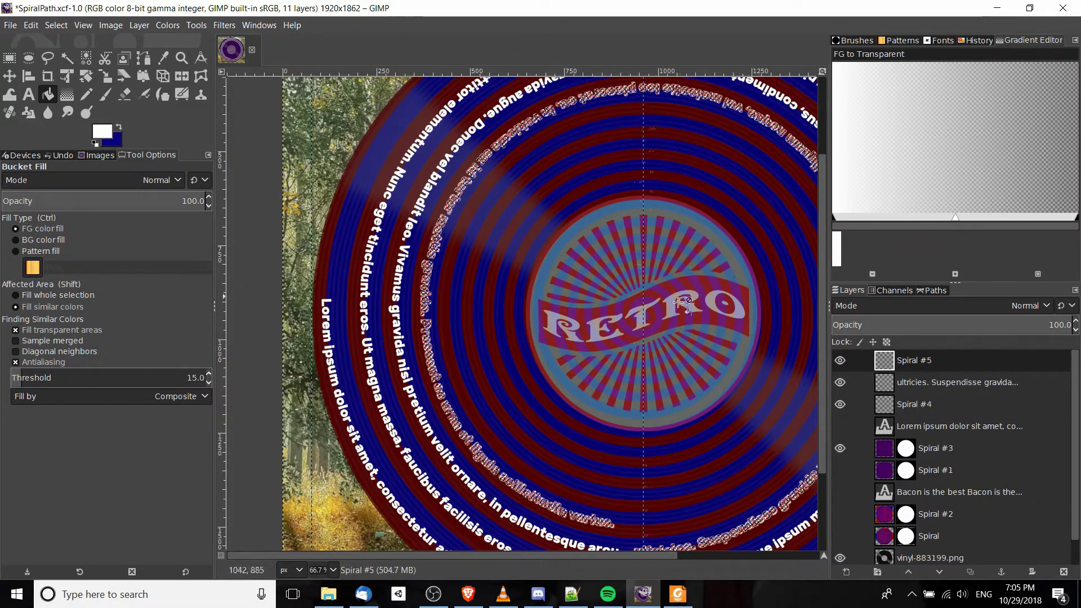
# Fill the ultricies text path with solid white on the Spiral #5 layer using Fill Path with antialiasing.
pyautogui.moveTo(682, 314); pyautogui.dragTo(630, 307)
pyautogui.click(929, 290)
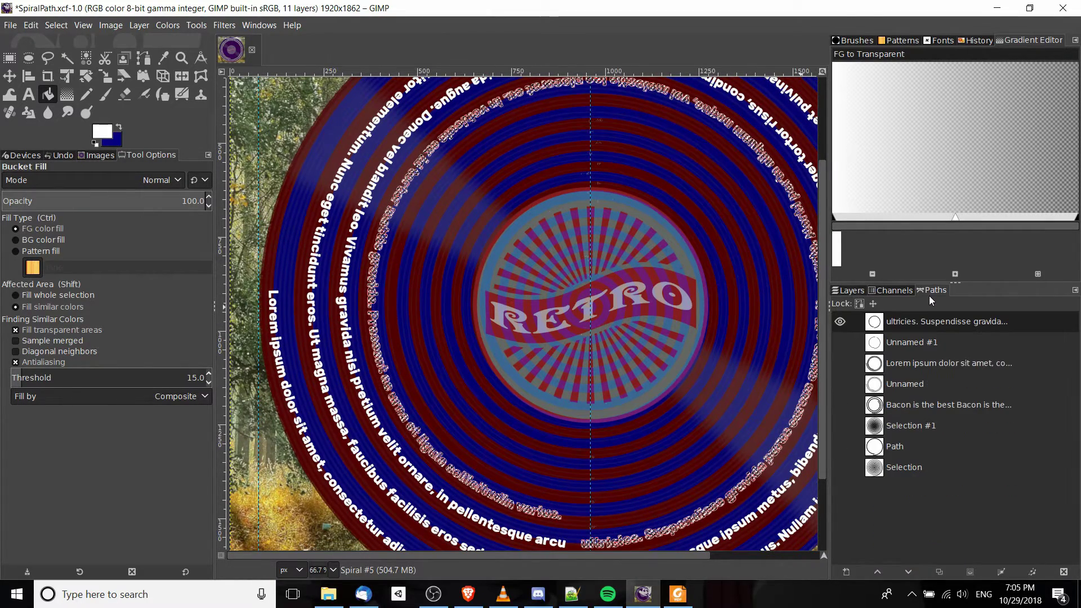
pyautogui.rightClick(904, 323)
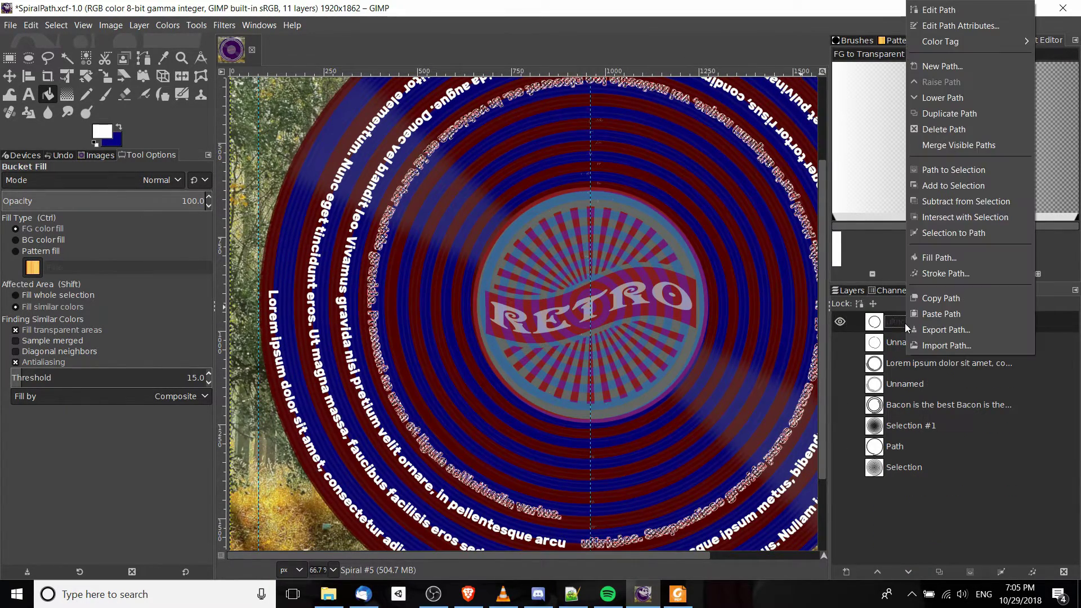
pyautogui.click(930, 257)
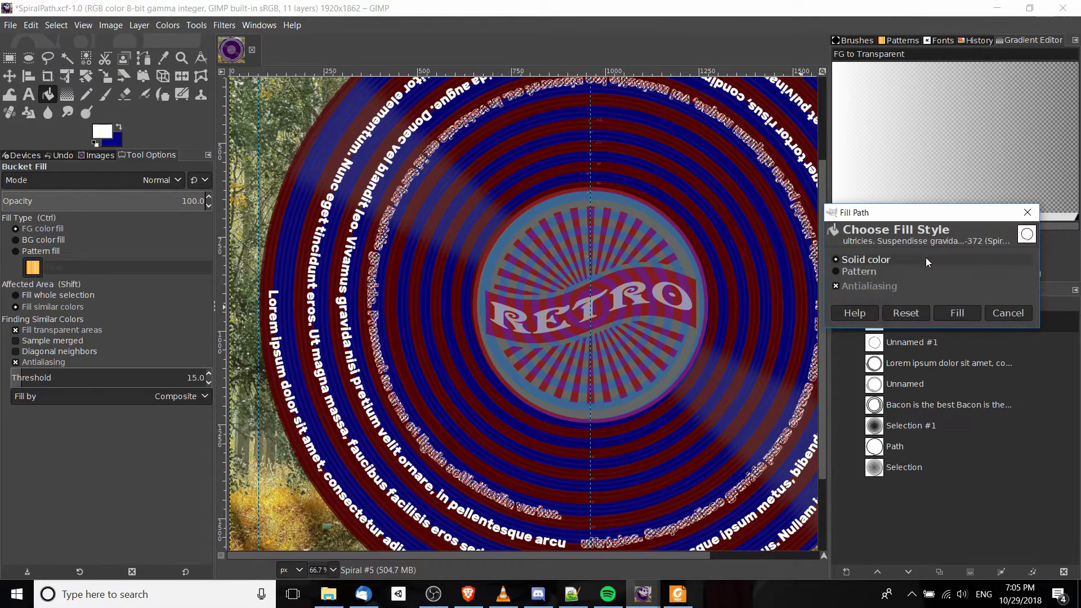
pyautogui.click(956, 312)
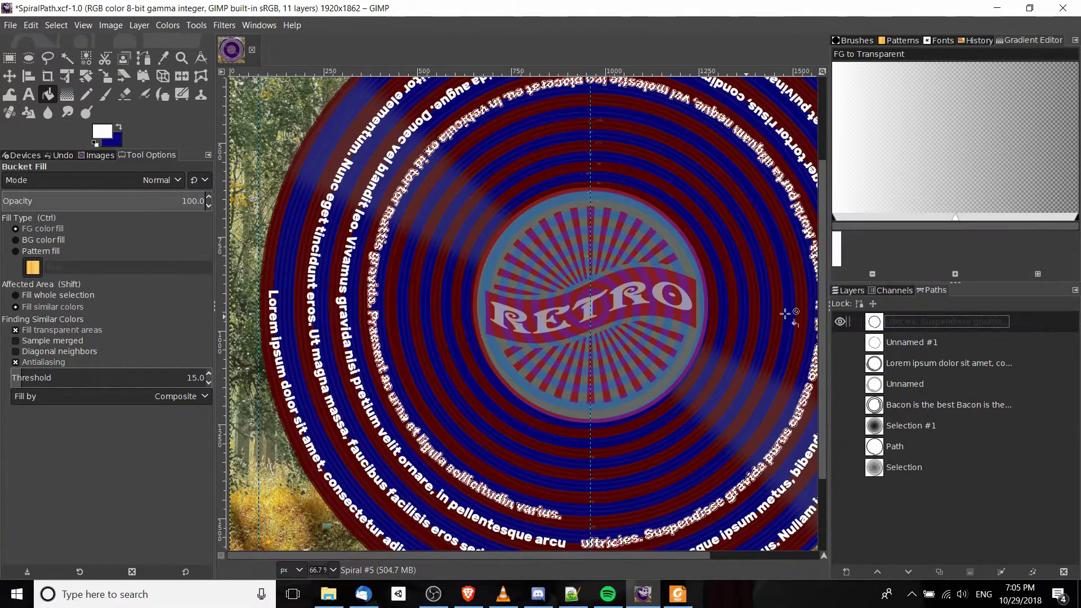
pyautogui.scroll(2, 701, 325)
pyautogui.moveTo(304, 157); pyautogui.dragTo(654, 200)
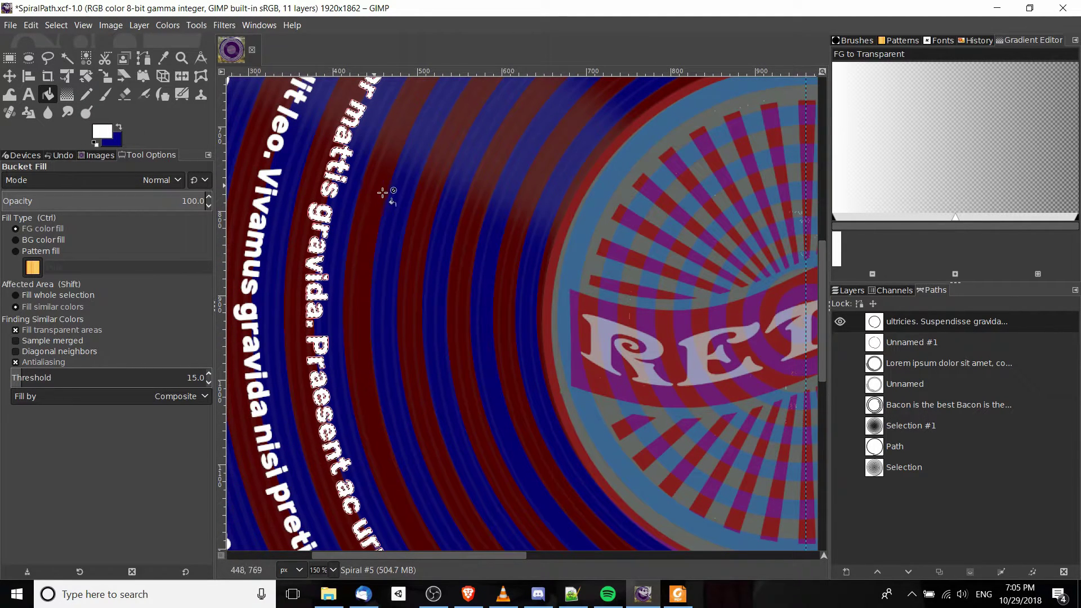
pyautogui.moveTo(398, 217); pyautogui.dragTo(447, 245)
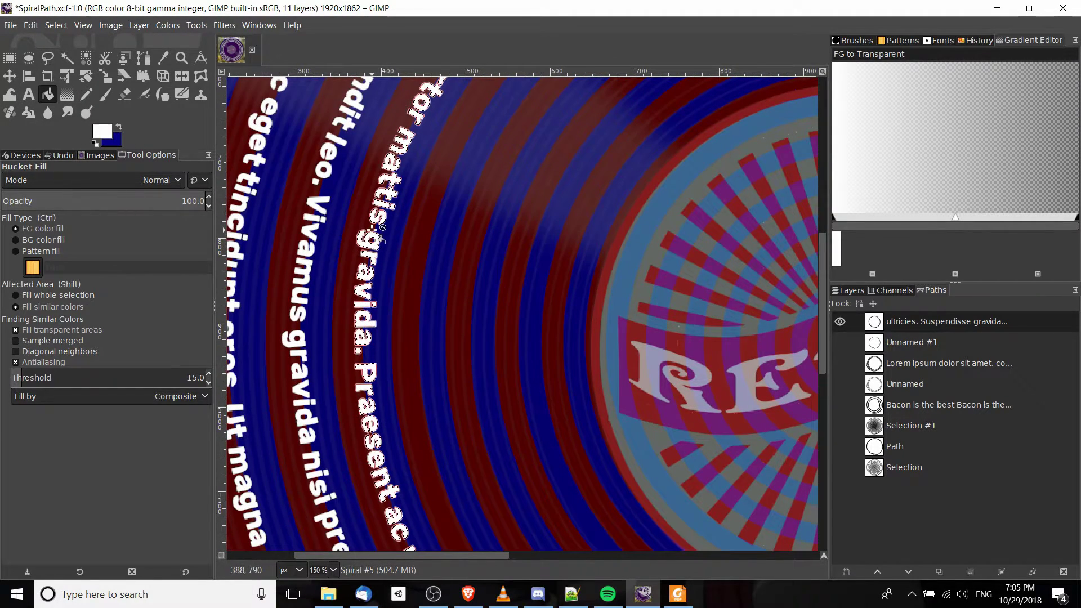
# Switch to Rectangle Select and clear the selection around the white ultricies lettering.
pyautogui.click(9, 58)
pyautogui.scroll(-2, 613, 381)
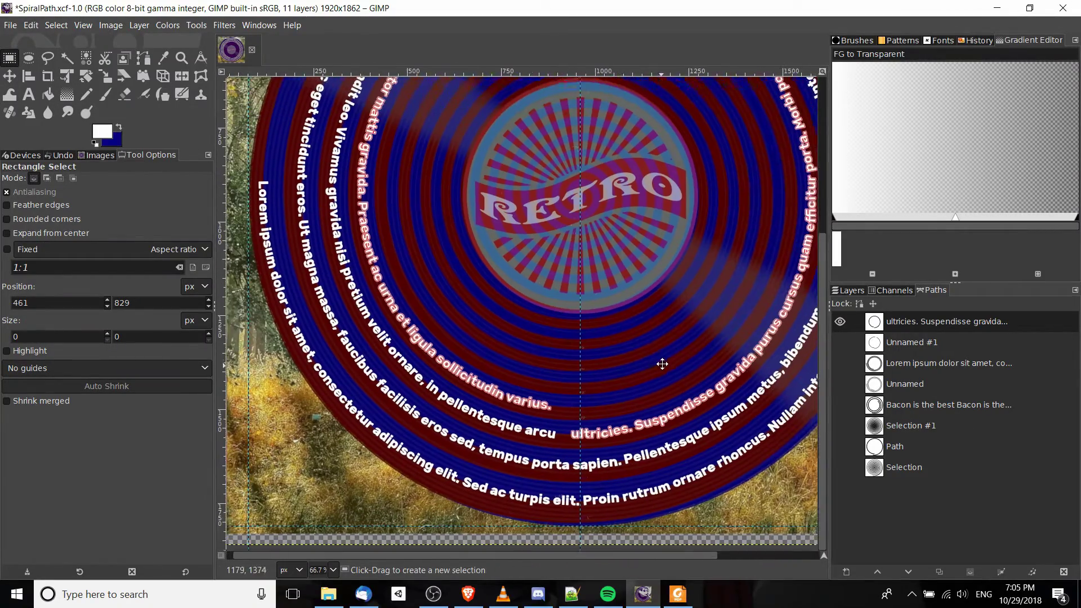
pyautogui.moveTo(662, 363); pyautogui.dragTo(661, 372)
pyautogui.scroll(-1, 588, 302)
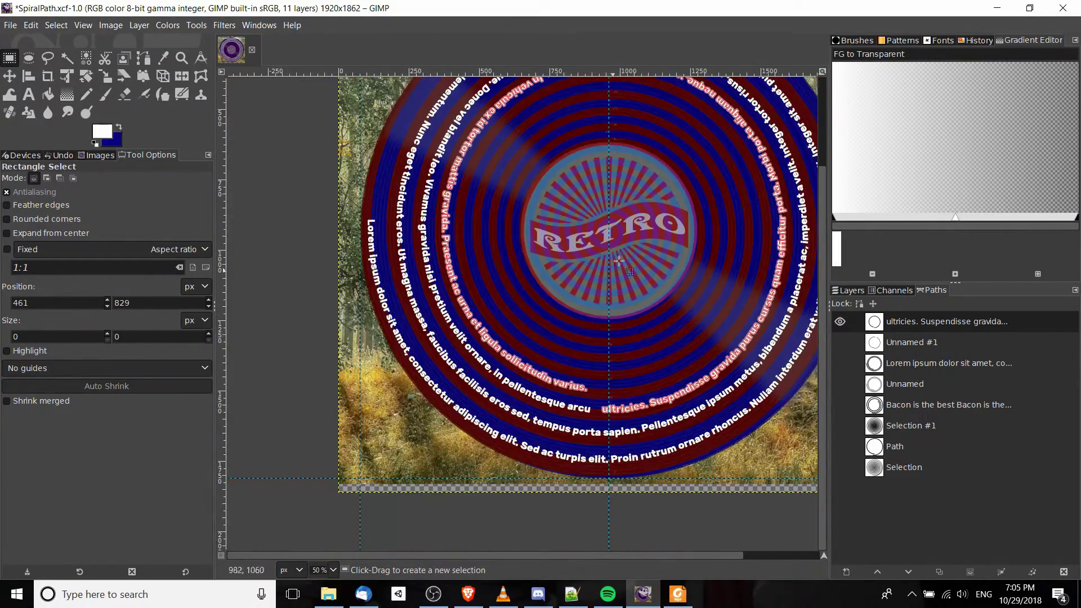
pyautogui.moveTo(617, 262); pyautogui.dragTo(506, 375)
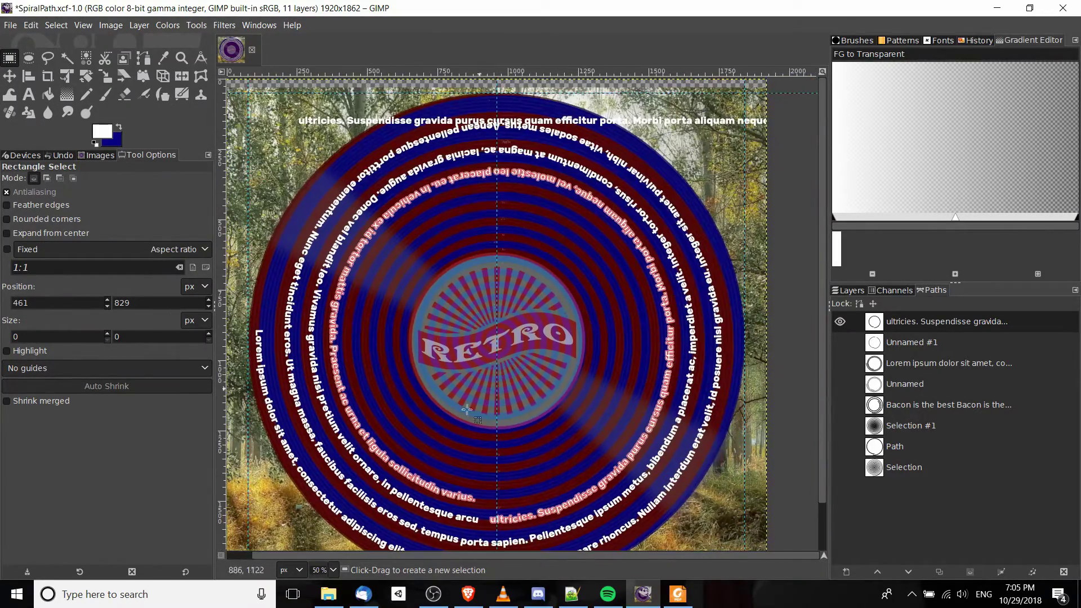
# Hide the ultricies text layer, the coloured Spiral #3 layer and the ultricies text path.
pyautogui.click(853, 291)
pyautogui.scroll(-2, 727, 340)
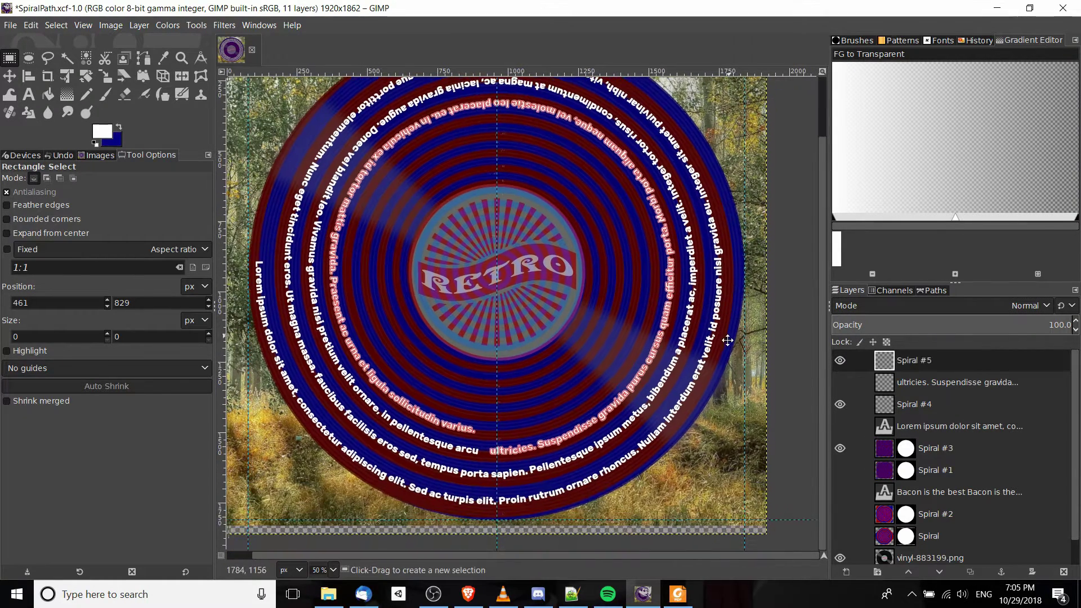
pyautogui.click(839, 448)
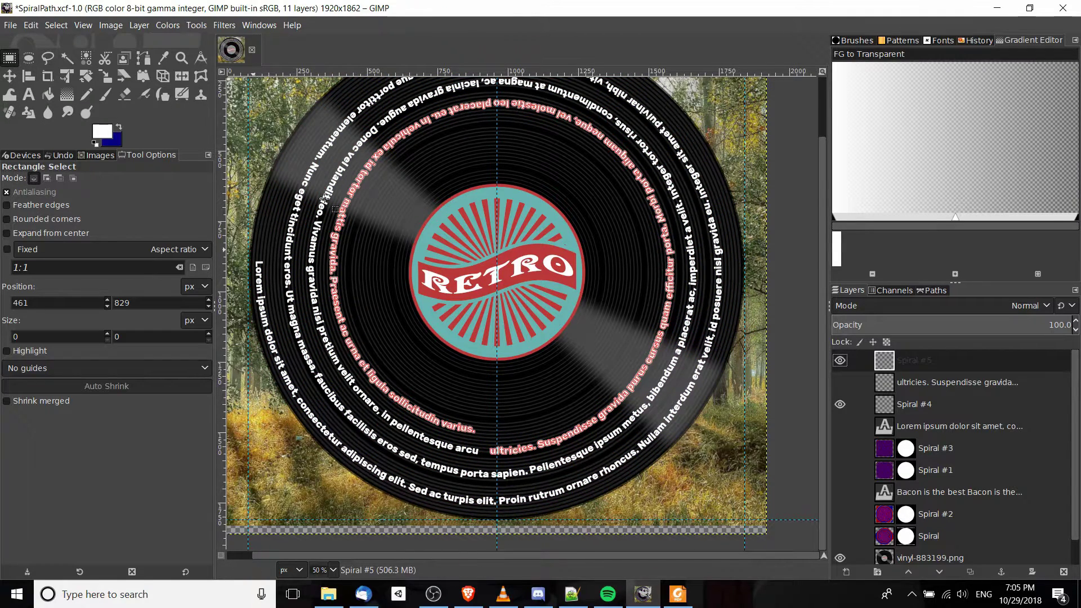
pyautogui.click(939, 289)
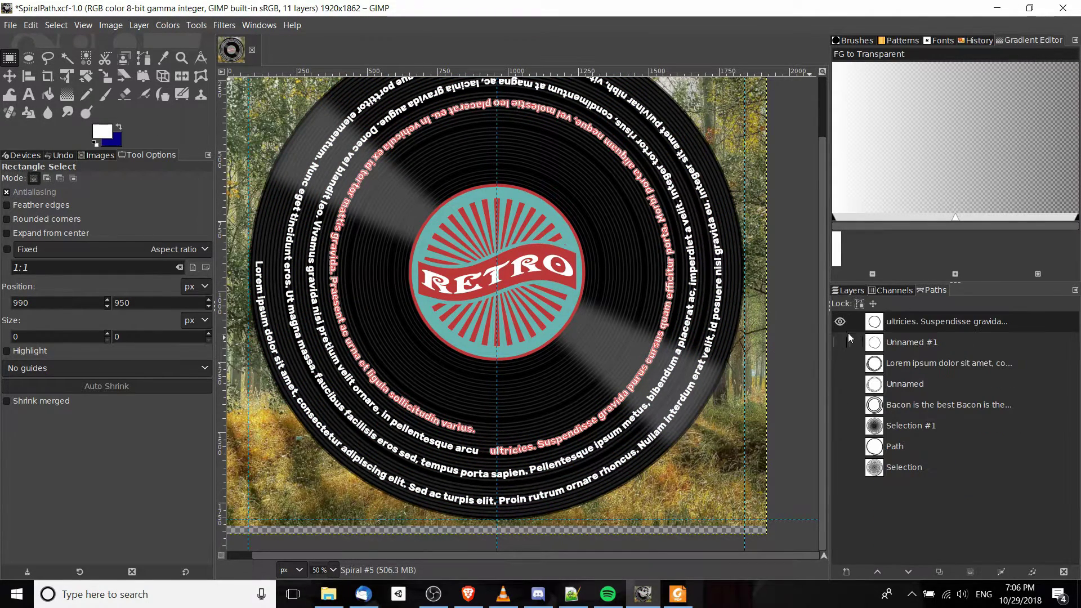
pyautogui.click(839, 321)
# Add a layer group above the Spiral #5 layer and name it TextLayerGroup.
pyautogui.scroll(-1, 688, 332)
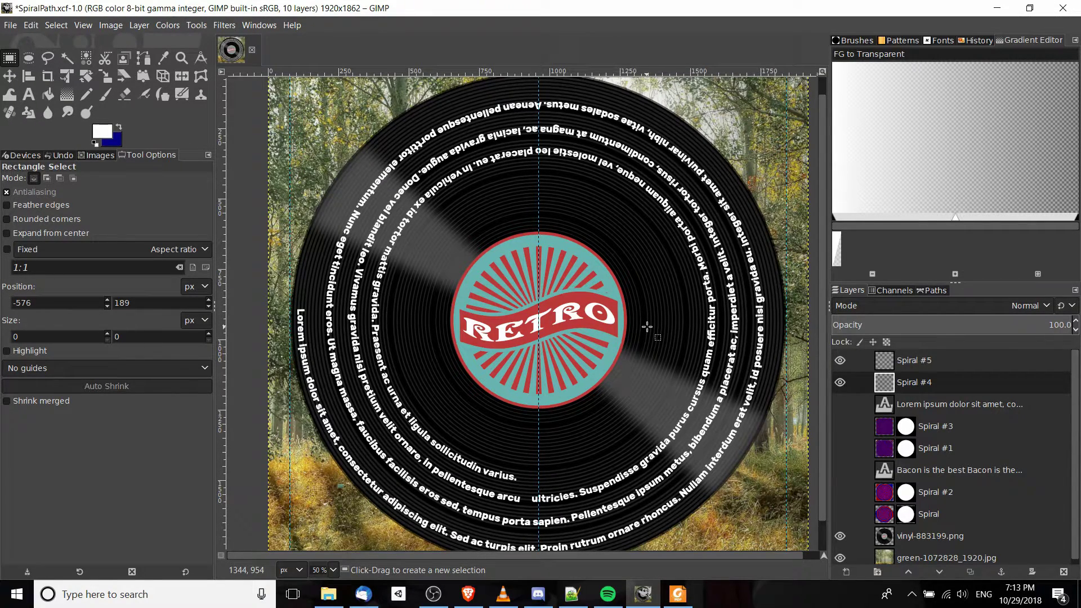
pyautogui.moveTo(649, 325); pyautogui.dragTo(634, 336)
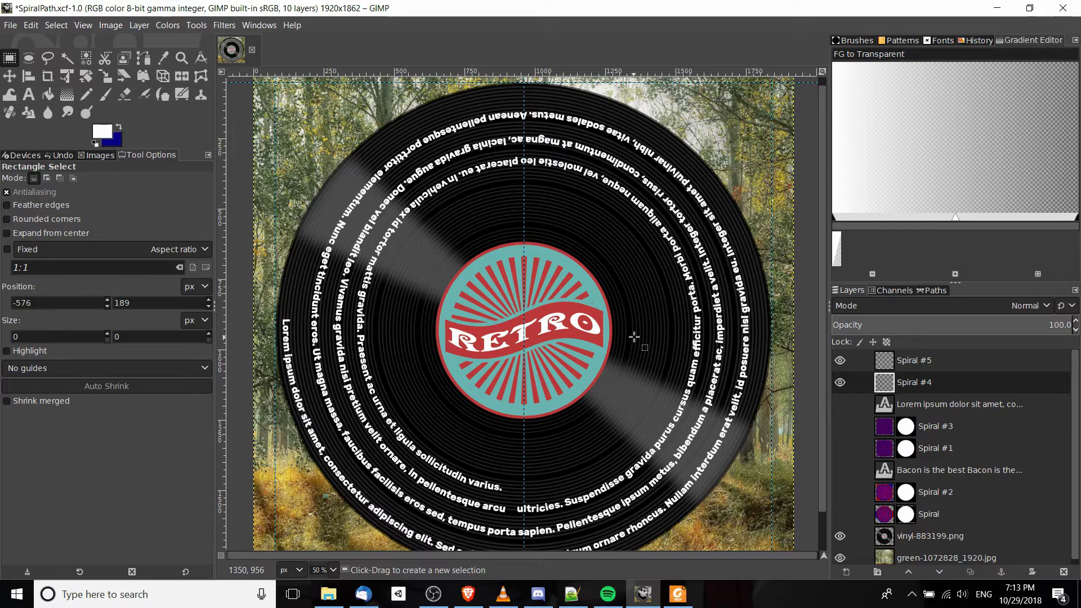
pyautogui.click(920, 366)
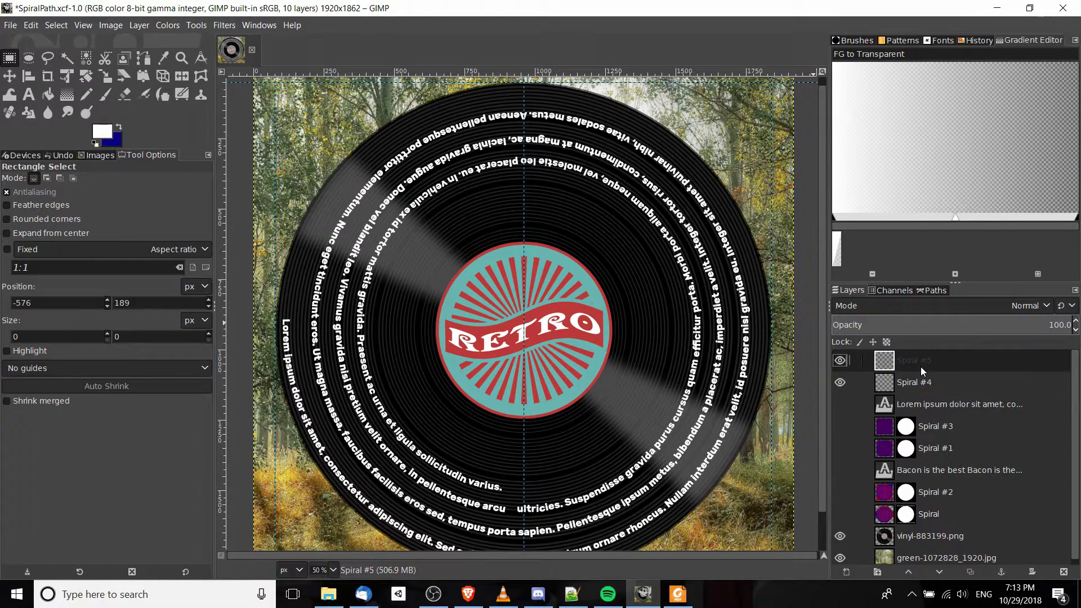
pyautogui.click(870, 572)
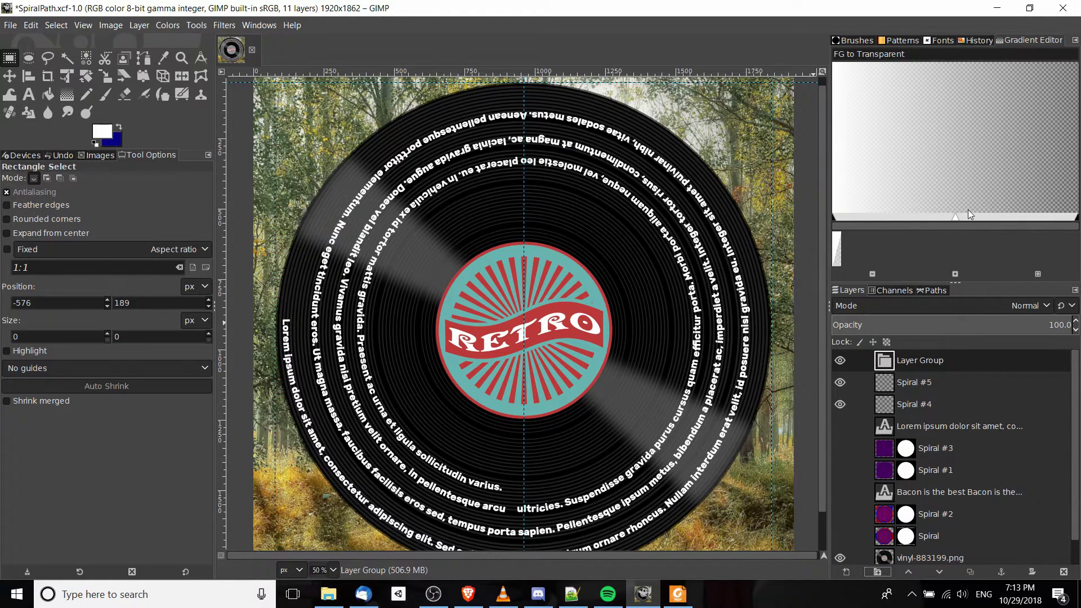
pyautogui.write('Text')
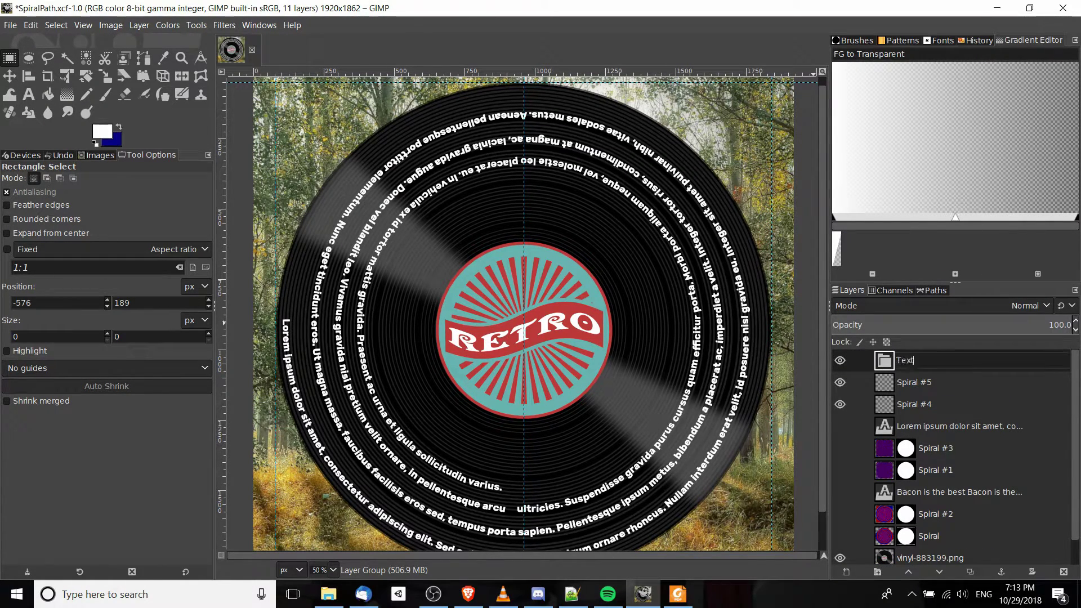
pyautogui.write('LayerGroup')
pyautogui.press('Return')
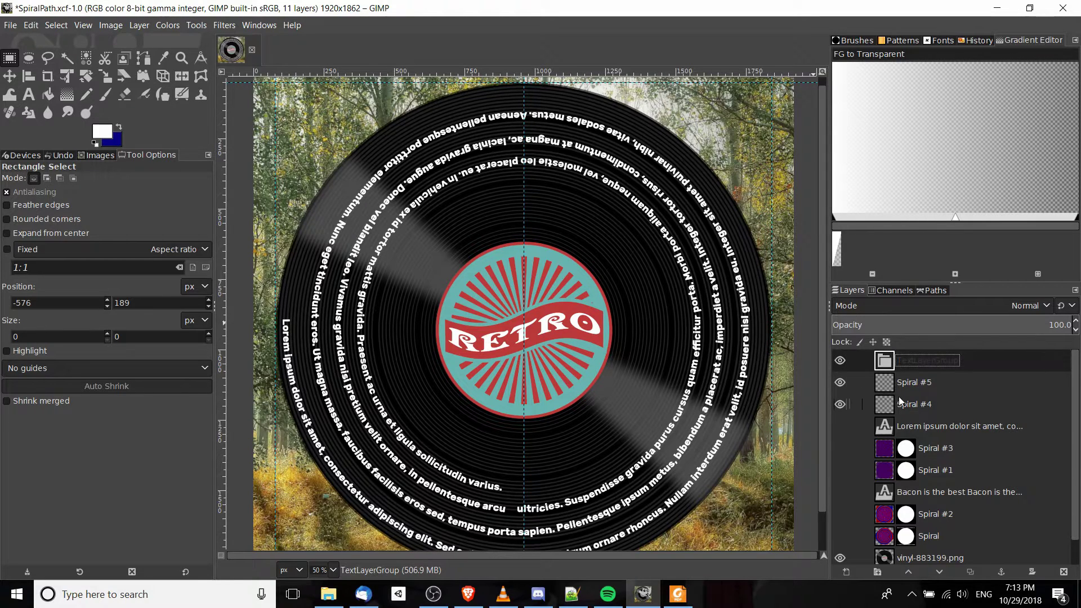
# Put the Spiral #5 and Spiral #4 lettering layers into TextLayerGroup and select the group.
pyautogui.press('Down')
pyautogui.moveTo(918, 385); pyautogui.dragTo(940, 363)
pyautogui.click(931, 365)
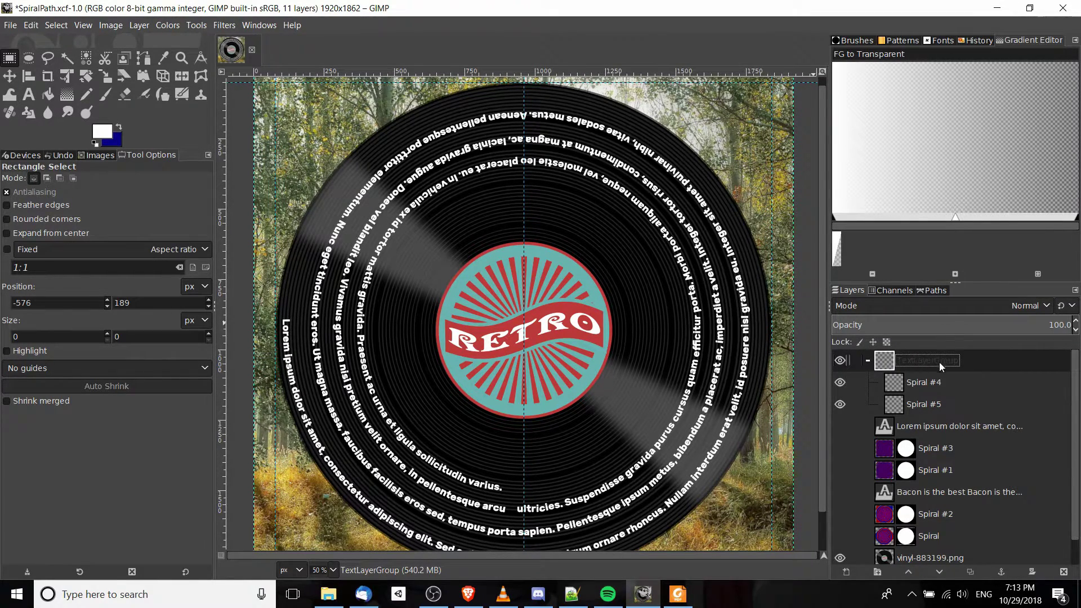
pyautogui.press('Return')
# Move the whole TextLayerGroup slightly up and to the right on the record, with the Move tool set to the active layer.
pyautogui.press('m')
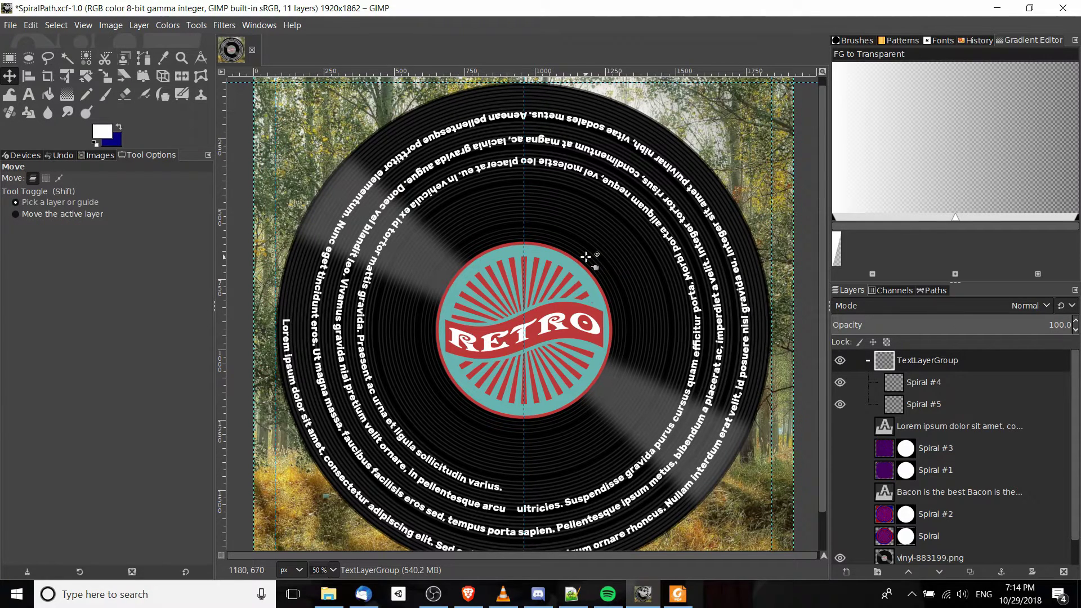
pyautogui.press('shift')
pyautogui.moveTo(553, 149); pyautogui.dragTo(560, 142)
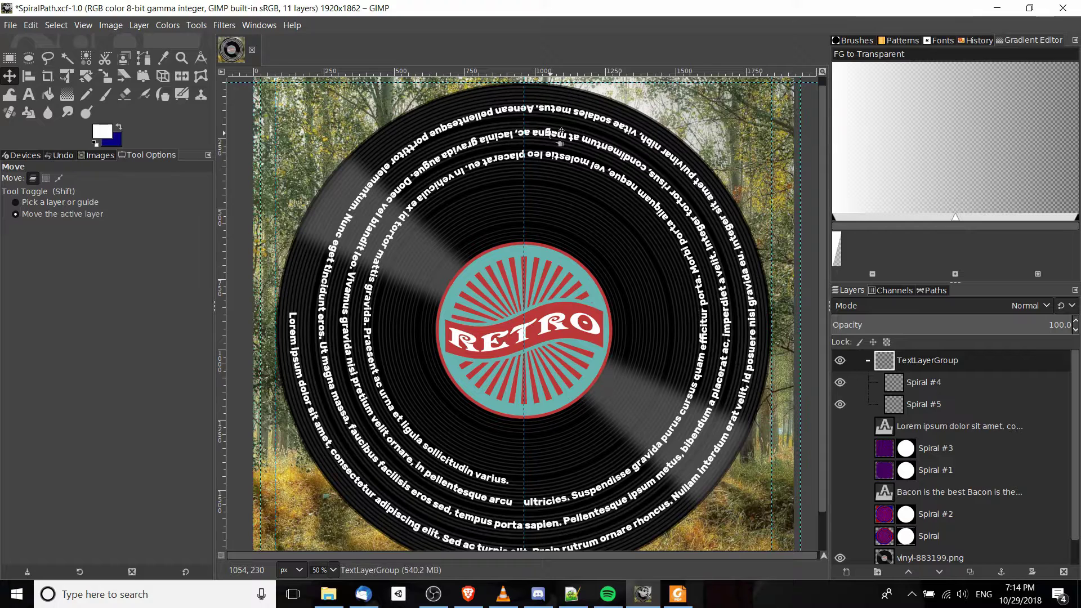
pyautogui.keyDown('ctrl'); pyautogui.scroll(-2, 653, 251); pyautogui.keyUp('ctrl')
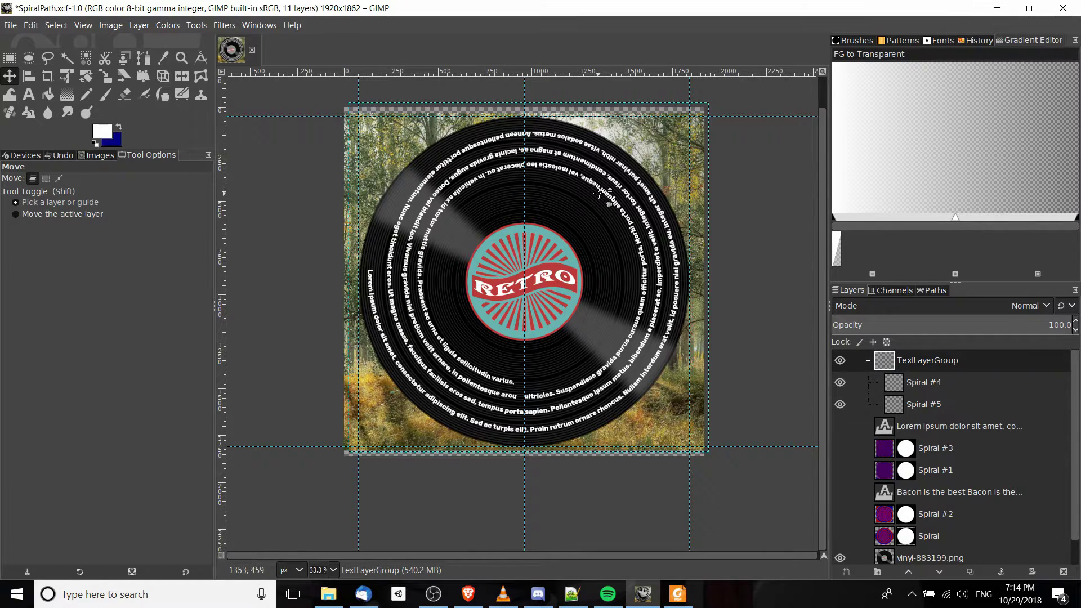
pyautogui.moveTo(598, 193); pyautogui.dragTo(588, 228)
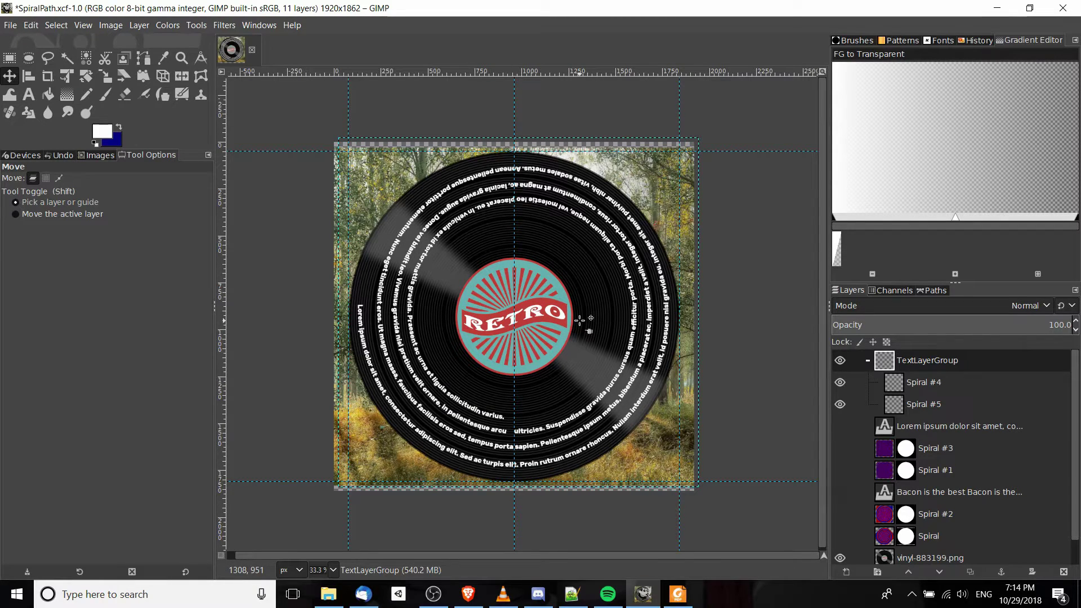
# Scale TextLayerGroup to 1908 × 1925 pixels so the spiral lettering fits the record.
pyautogui.click(104, 75)
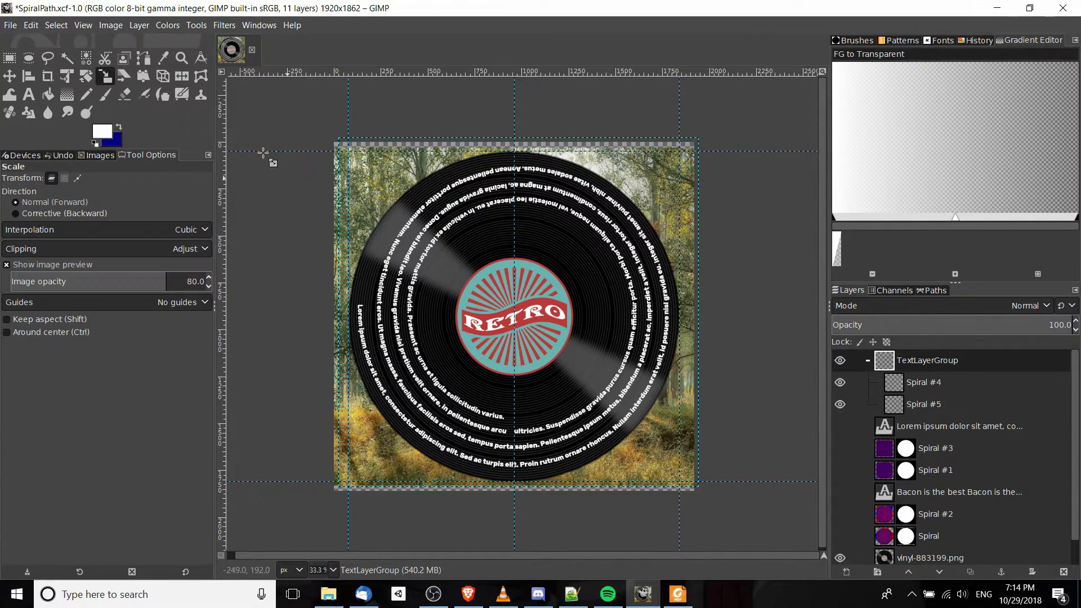
pyautogui.click(525, 195)
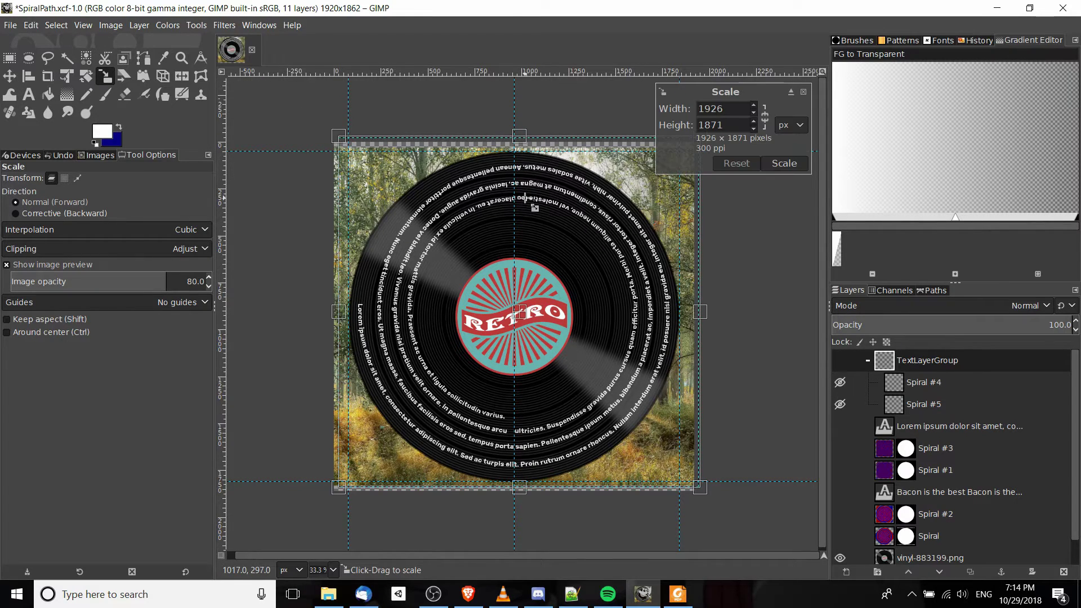
pyautogui.moveTo(524, 195); pyautogui.dragTo(524, 192)
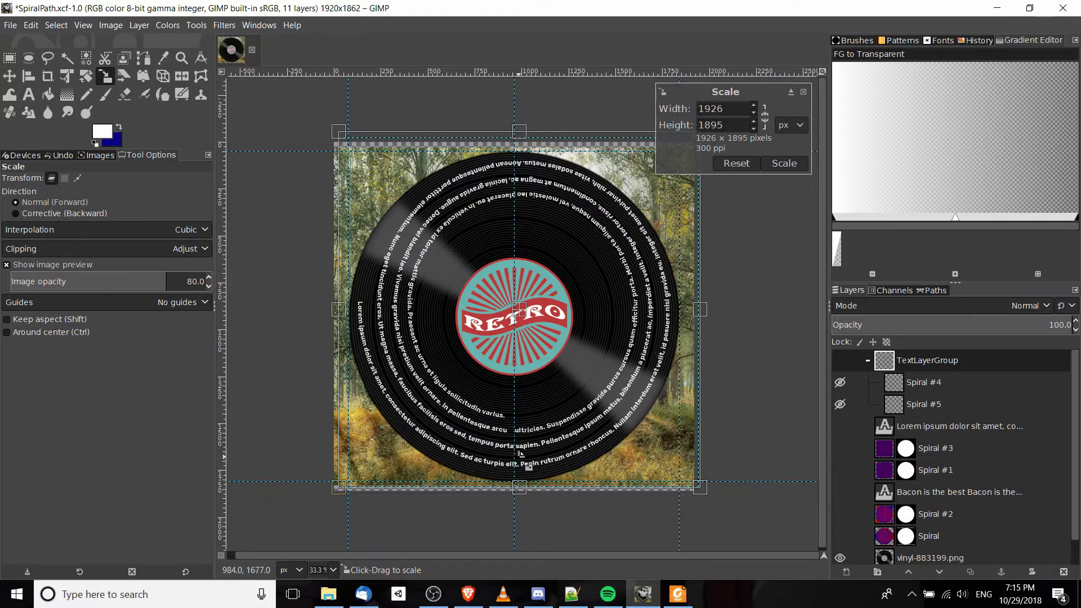
pyautogui.moveTo(537, 463); pyautogui.dragTo(531, 467)
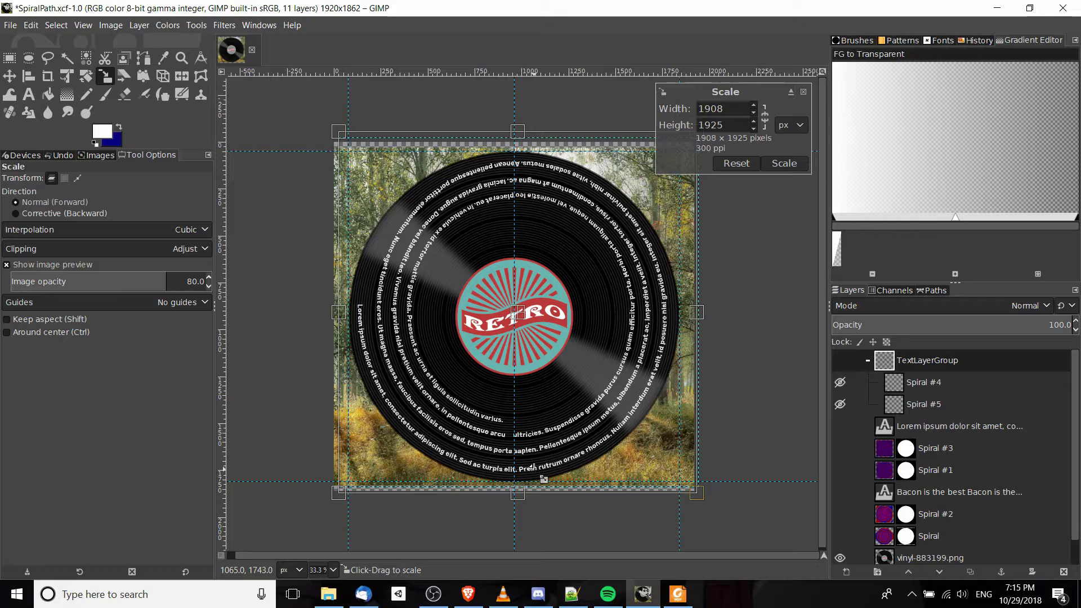
pyautogui.click(784, 164)
# Examine the scaled spiral lettering and compare it with the lyric record in JustTheWayYouAre_8x10.pdf in Foxit Reader.
pyautogui.click(10, 57)
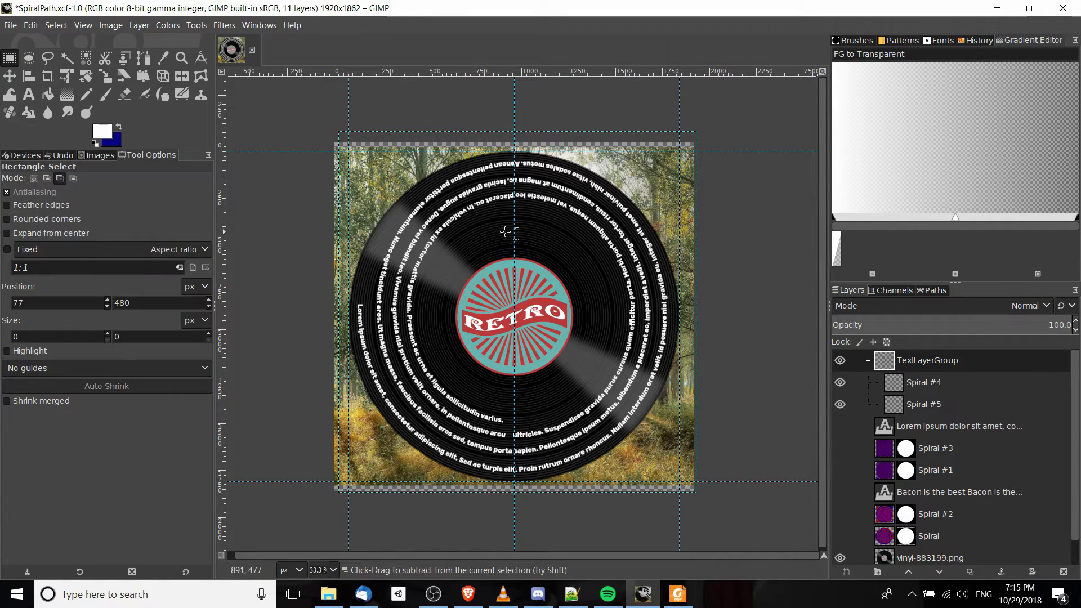
pyautogui.scroll(1, 523, 233)
pyautogui.scroll(-1, 565, 252)
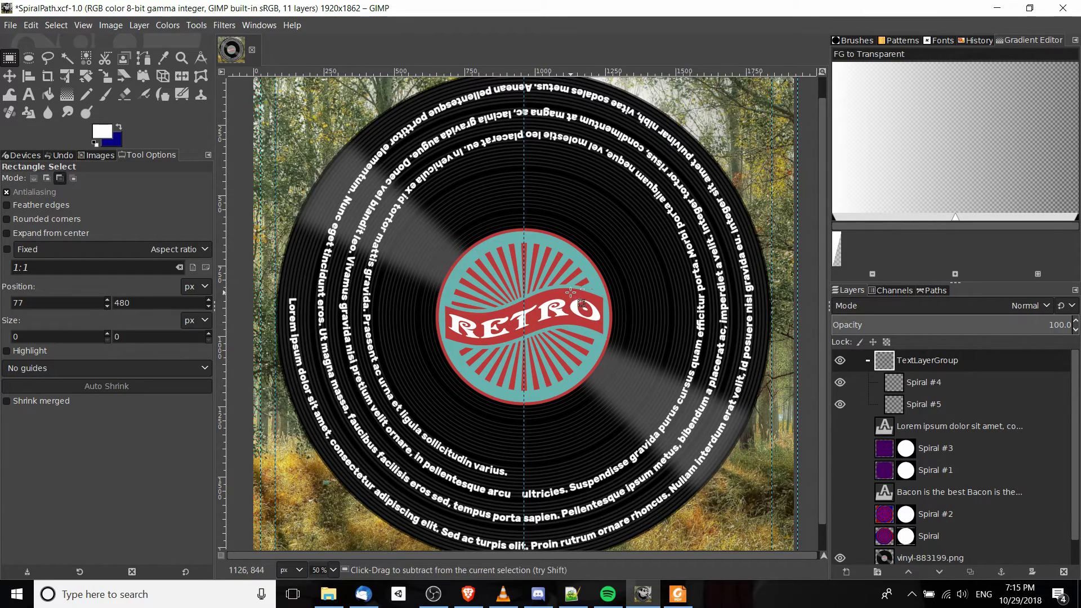
pyautogui.press('-')
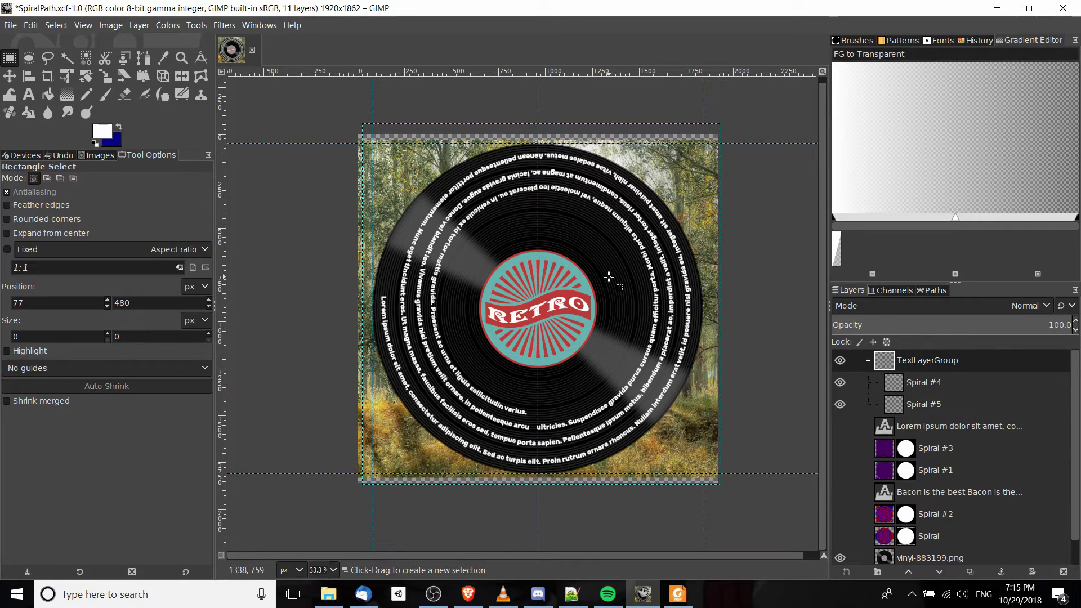
pyautogui.click(677, 594)
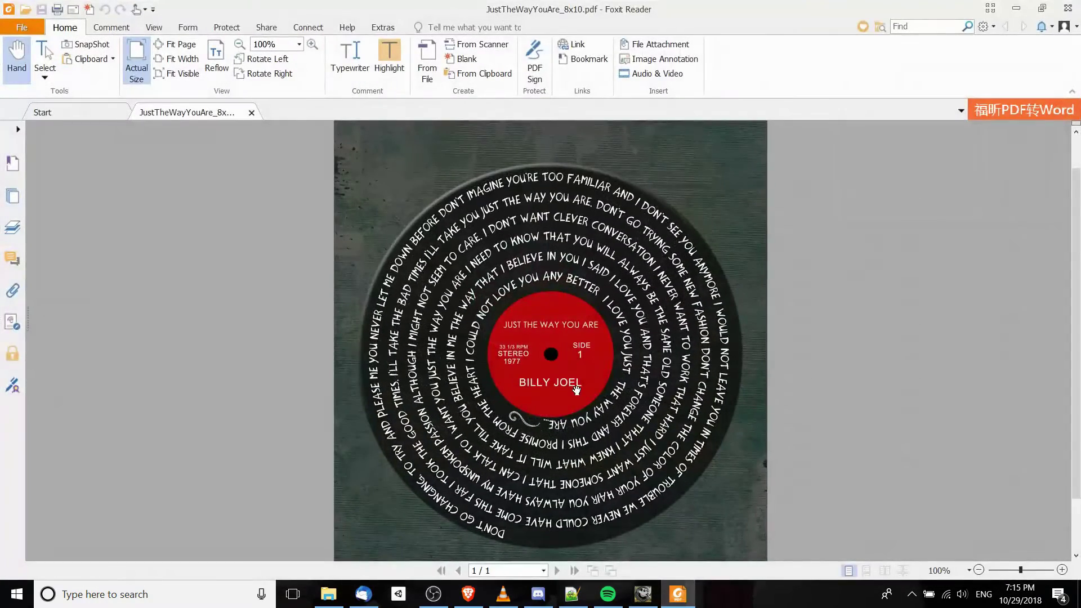
pyautogui.click(681, 598)
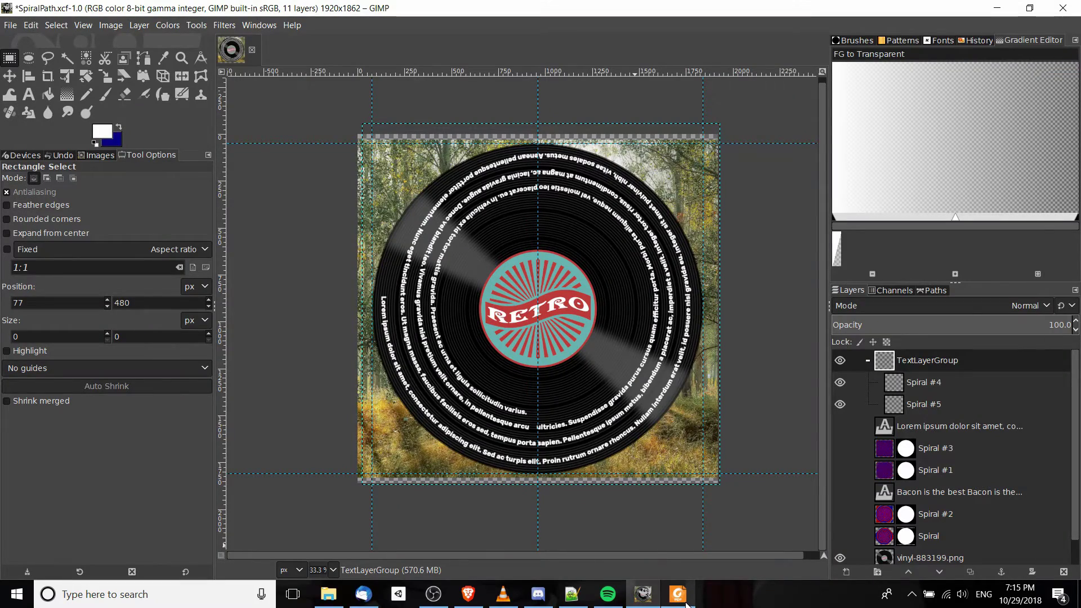